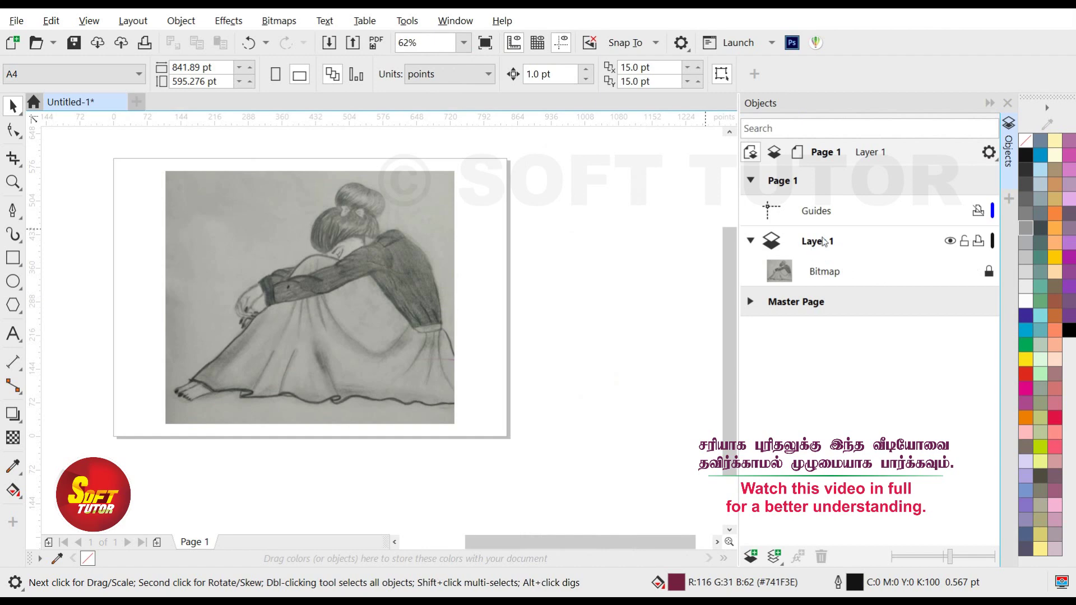
Collapse Layer 1 holding the sketch bitmap, add a new layer to Page 1 and name it hair.
left_click(751, 241)
left_click(751, 241)
left_click(807, 242)
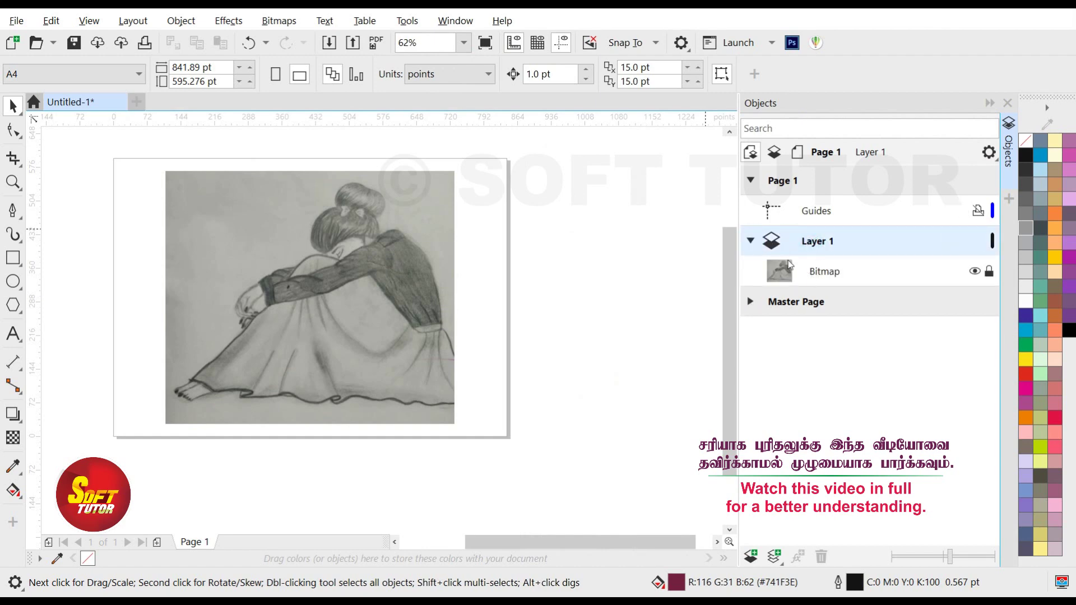
left_click(751, 241)
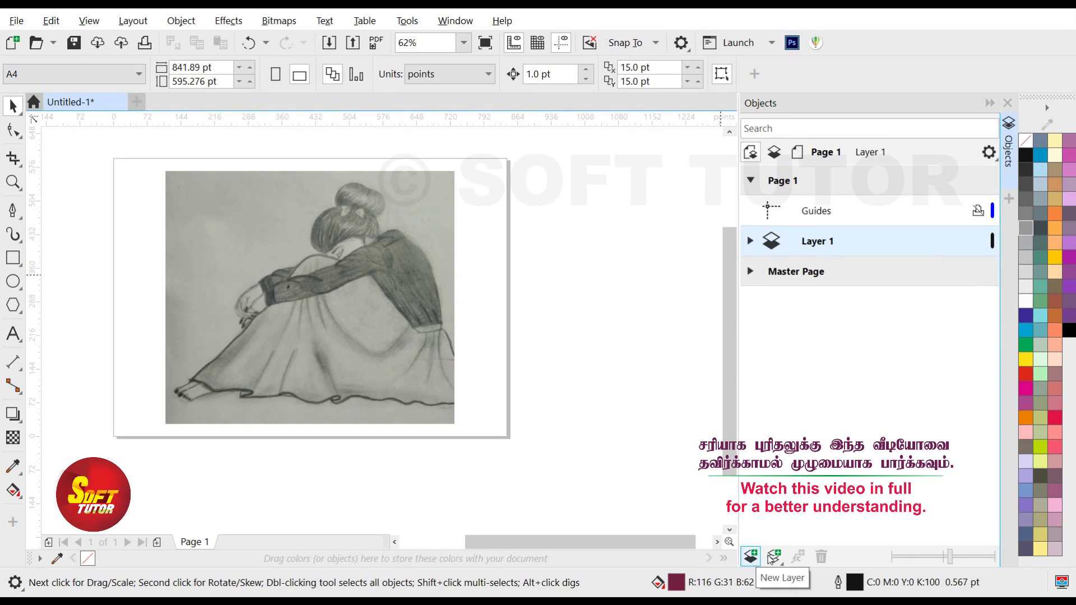
left_click(751, 556)
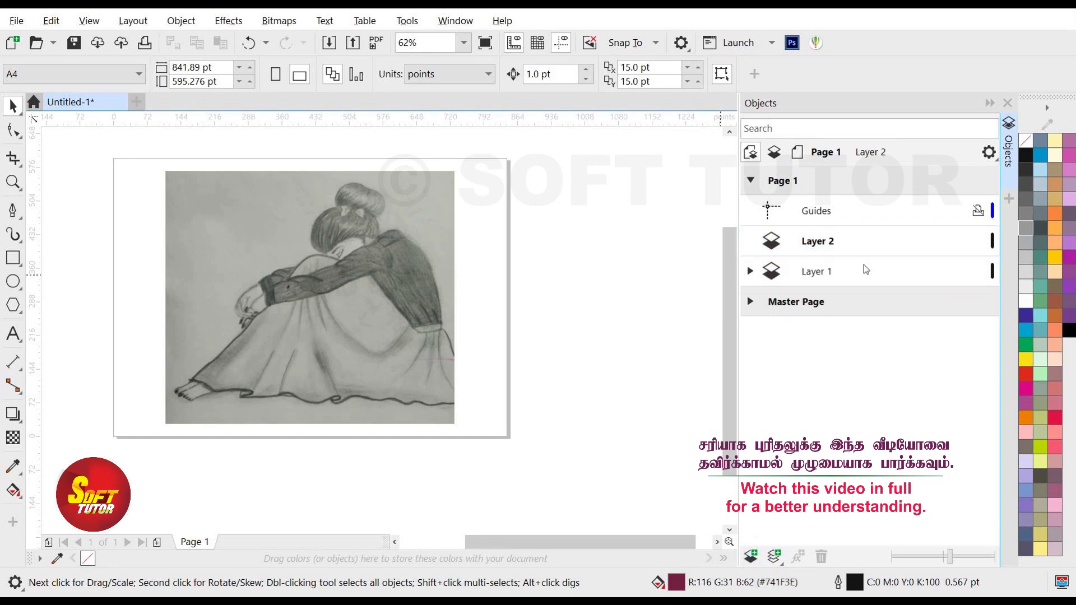
double_click(820, 247)
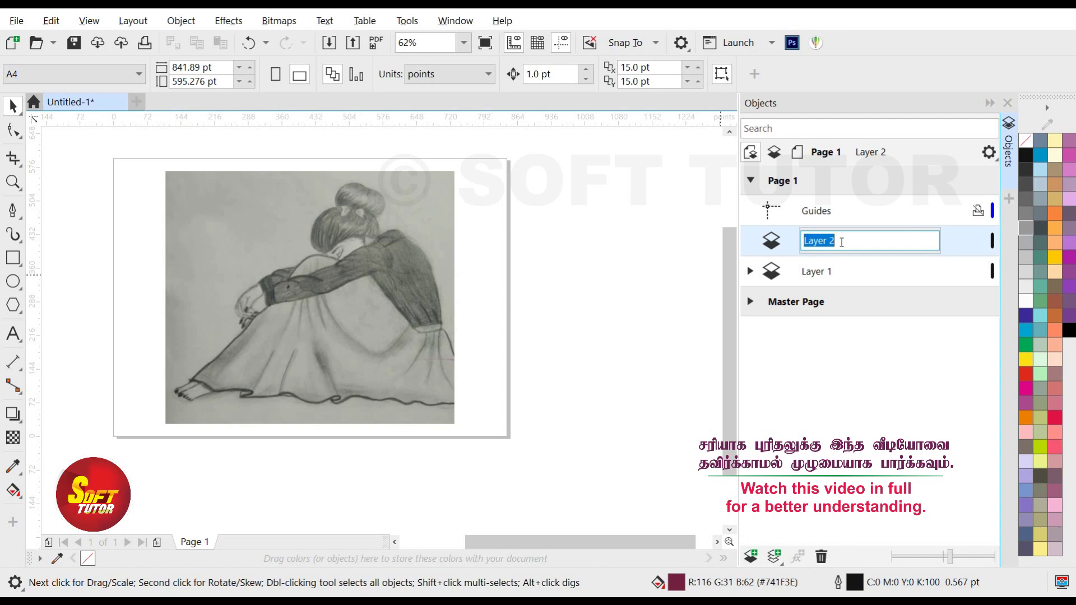
type("hA")
key("Return")
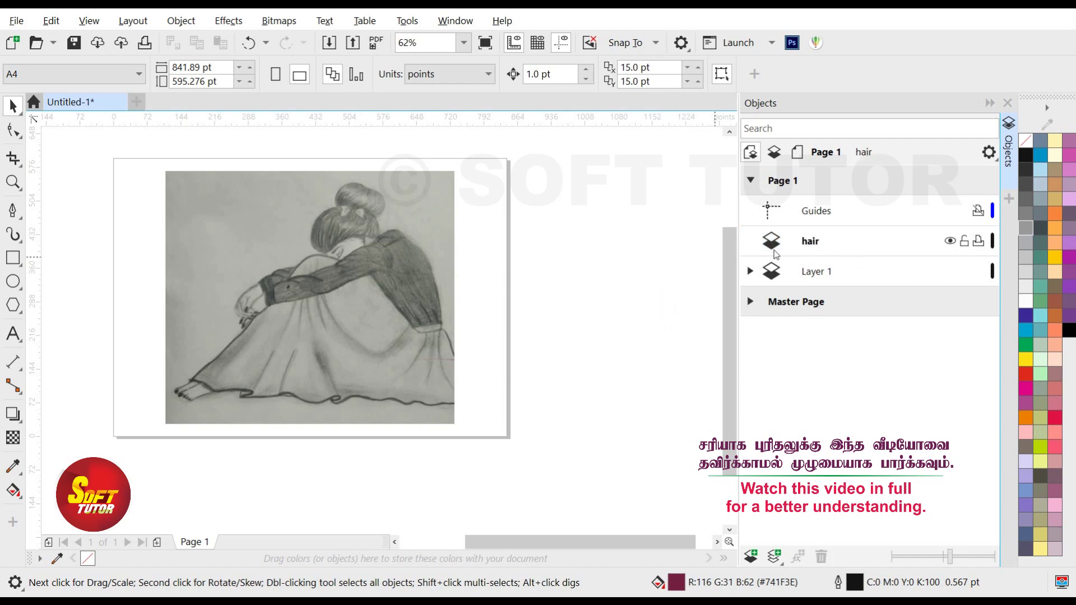
With the Pen tool, trace the front curve of the hair from beside the forehead up to the base of the bun.
scroll(359, 224, "up", 3)
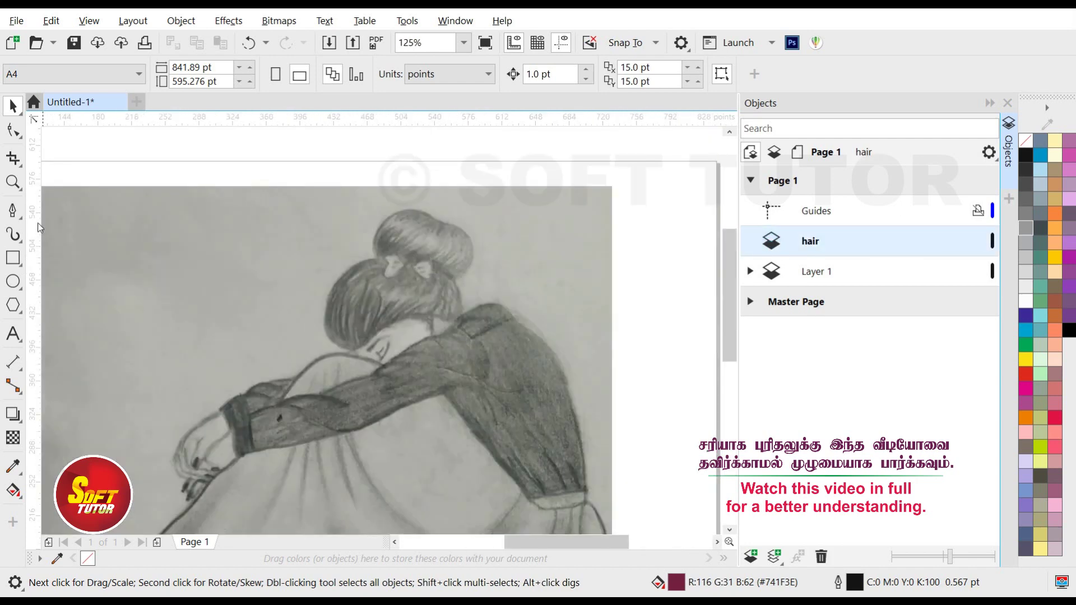
left_click(13, 210)
scroll(338, 386, "up", 3)
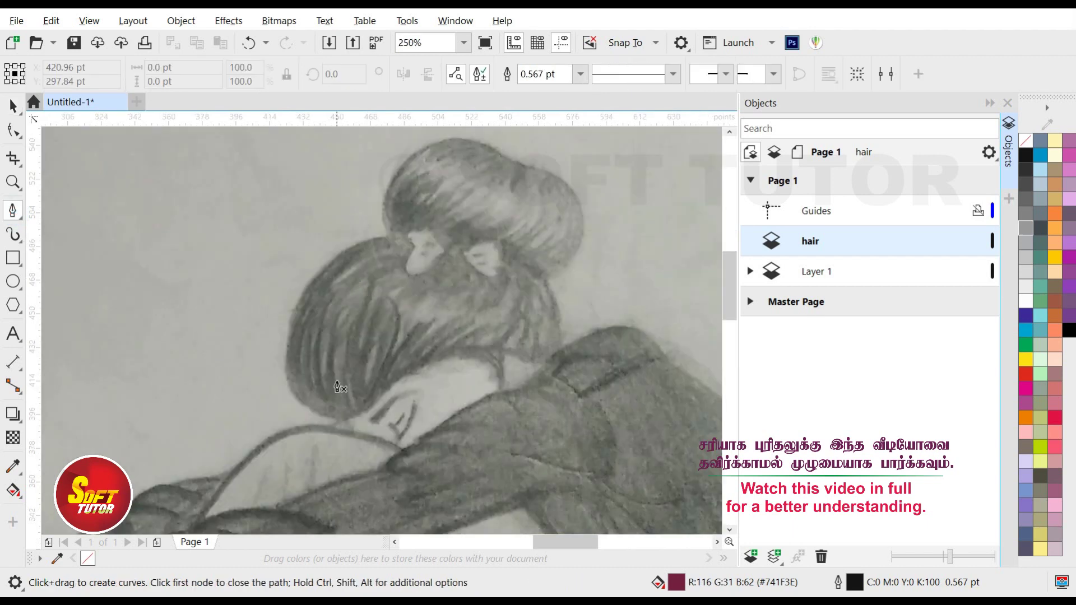
left_click(340, 427)
left_click_drag(289, 330, 310, 255)
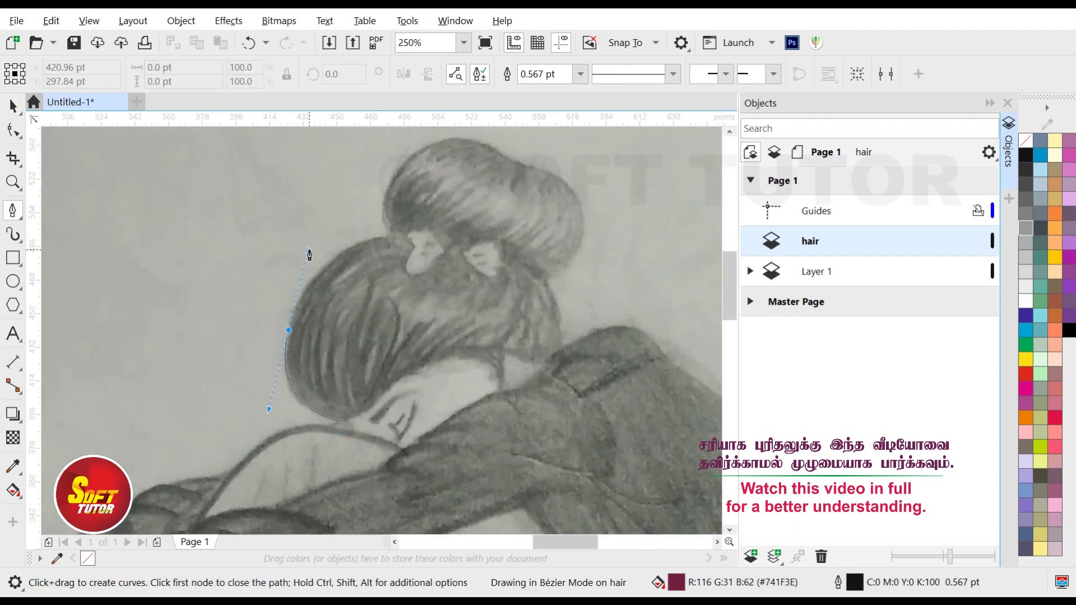
left_click(288, 330, "alt")
left_click_drag(388, 237, 469, 230)
left_click(387, 237, "alt")
left_click(398, 236)
Continue the hair path around the bun, from its front base over the top to where it meets the back of the head.
left_click_drag(396, 176, 529, 155)
left_click(397, 175)
left_click(474, 141)
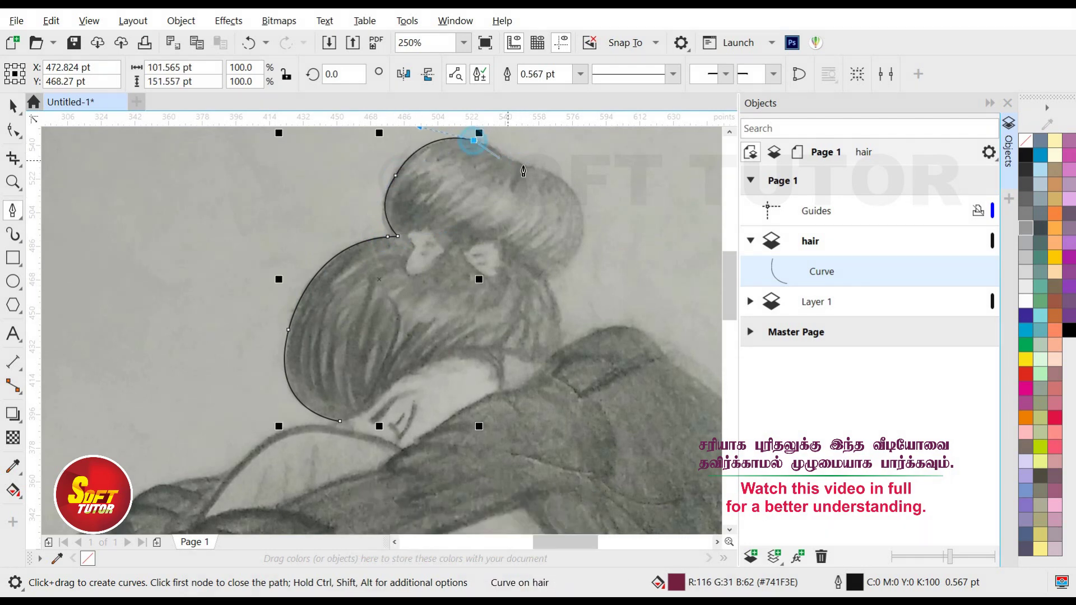
left_click_drag(516, 164, 515, 164)
left_click(515, 163)
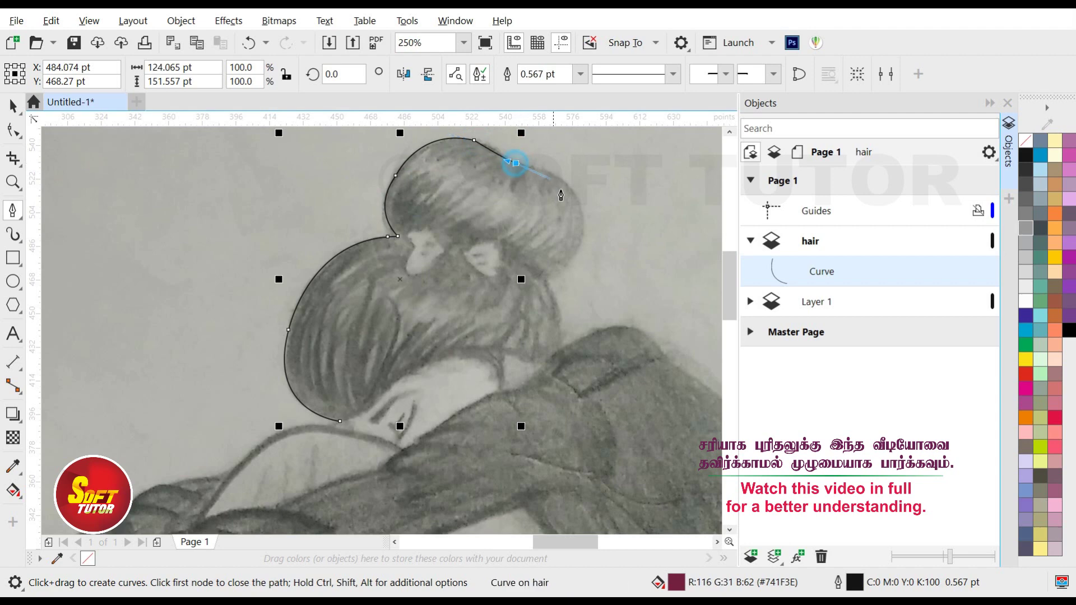
mouse_move(582, 220)
left_mouse_down()
mouse_move(585, 273)
mouse_move(577, 217)
left_mouse_up()
left_click(581, 221)
left_click_drag(547, 276, 503, 288)
left_click(546, 276)
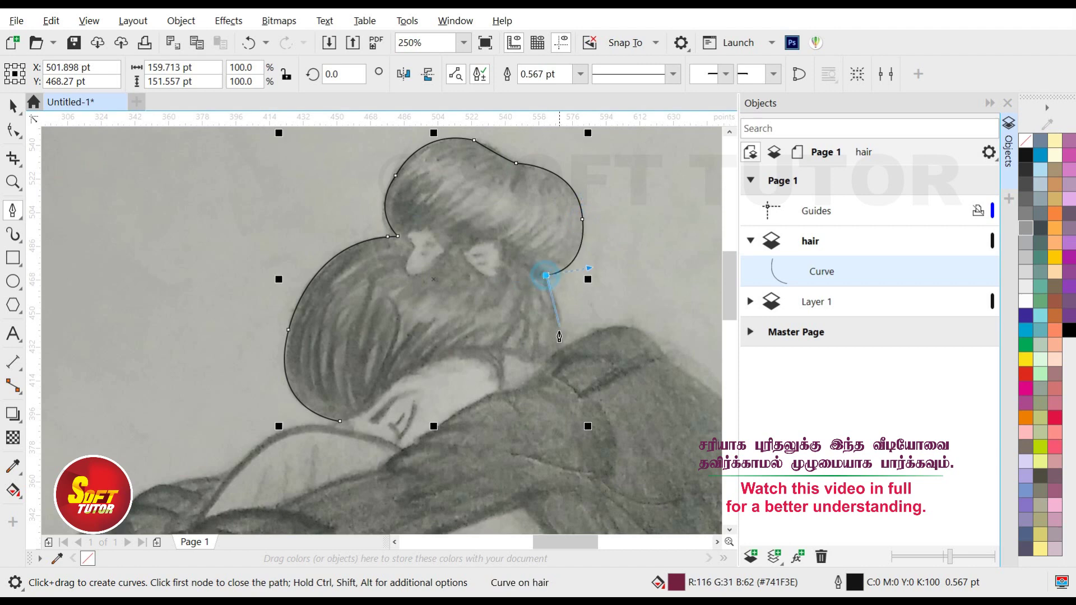
Trace the back of the head and the hairline above the face, closing the hair path at its starting node.
mouse_move(553, 354)
left_mouse_down()
mouse_move(535, 404)
mouse_move(461, 370)
mouse_move(412, 373)
mouse_move(336, 413)
left_mouse_up()
left_click(553, 355)
left_click(421, 368)
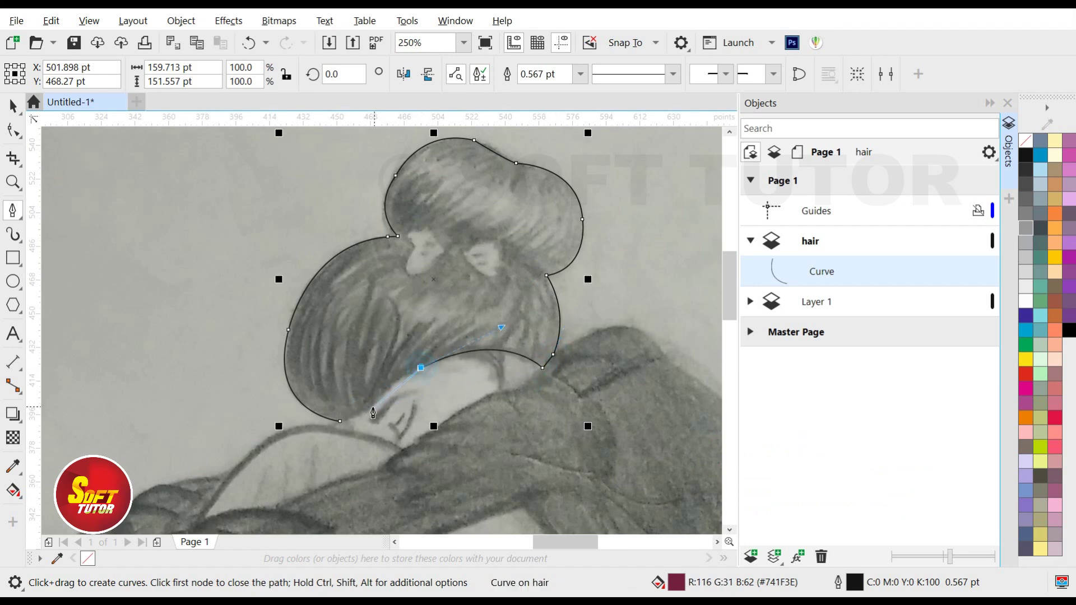
left_click_drag(372, 408, 364, 425)
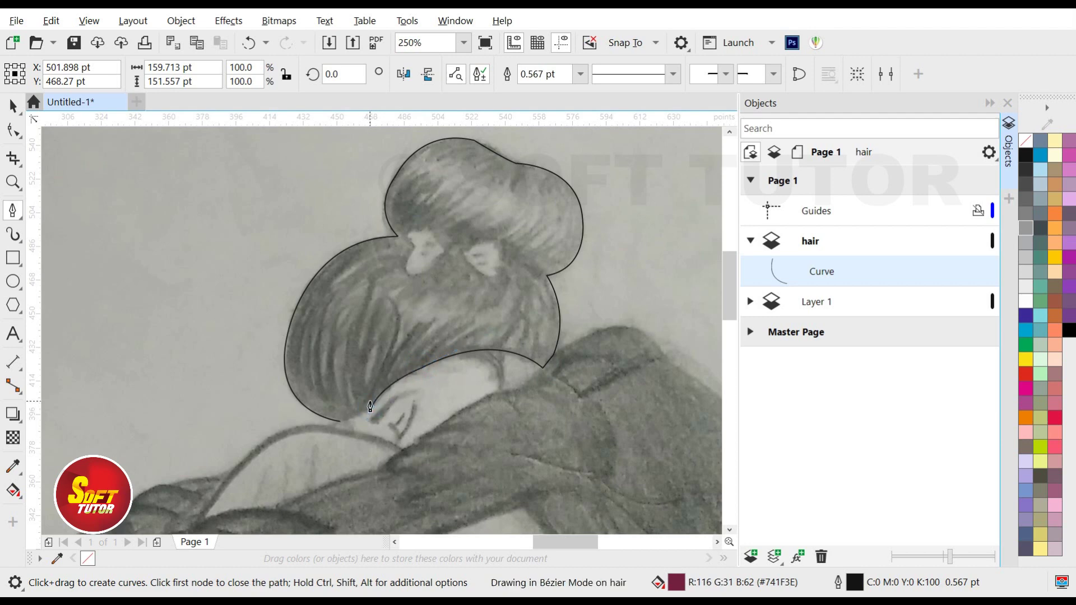
left_click(371, 407)
left_click_drag(341, 421, 362, 427)
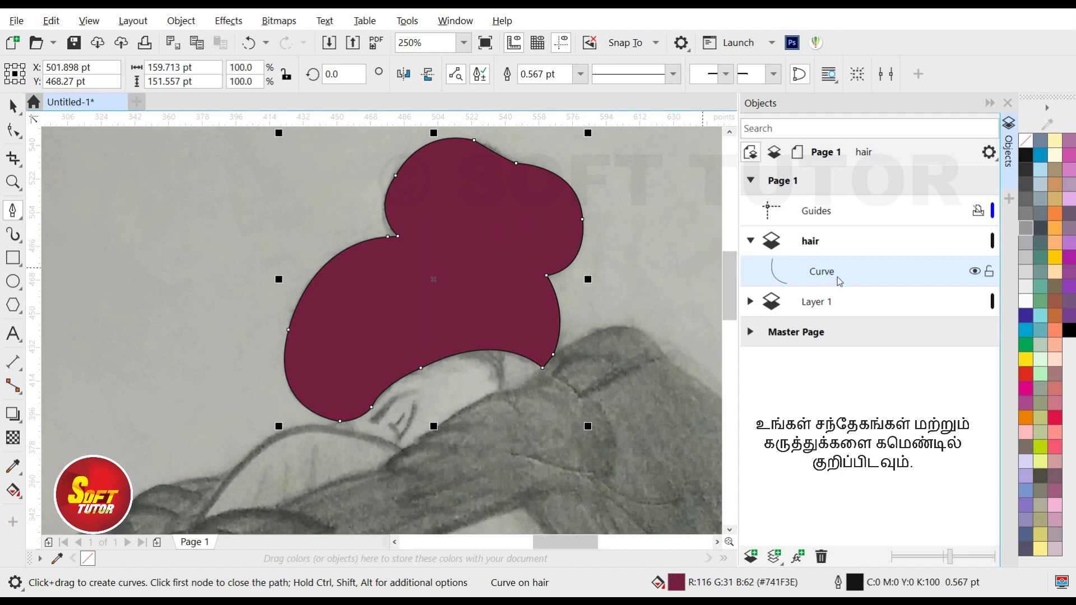
Fill the closed hair curve with black, remove its outline and toggle its visibility to compare it with the sketch.
left_click(820, 272)
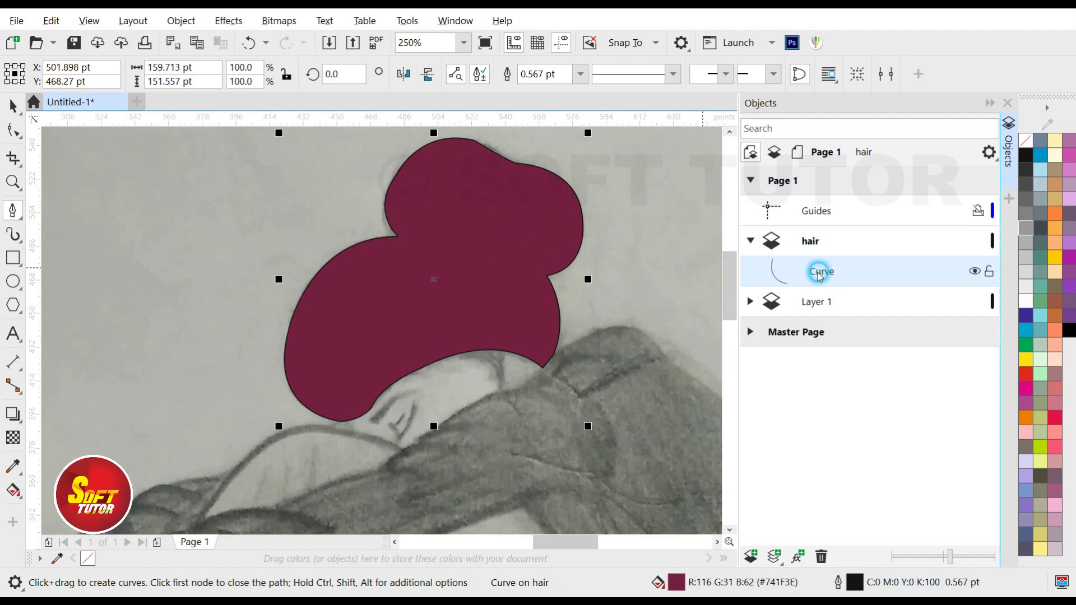
left_click(975, 272)
left_click(975, 272)
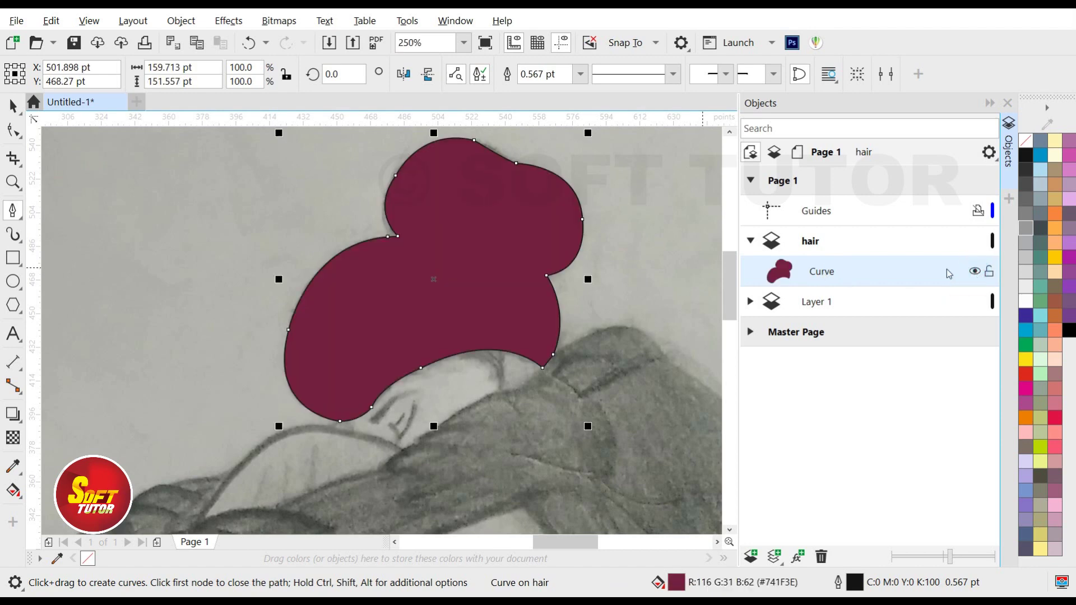
left_click(1028, 155)
right_click(1026, 142)
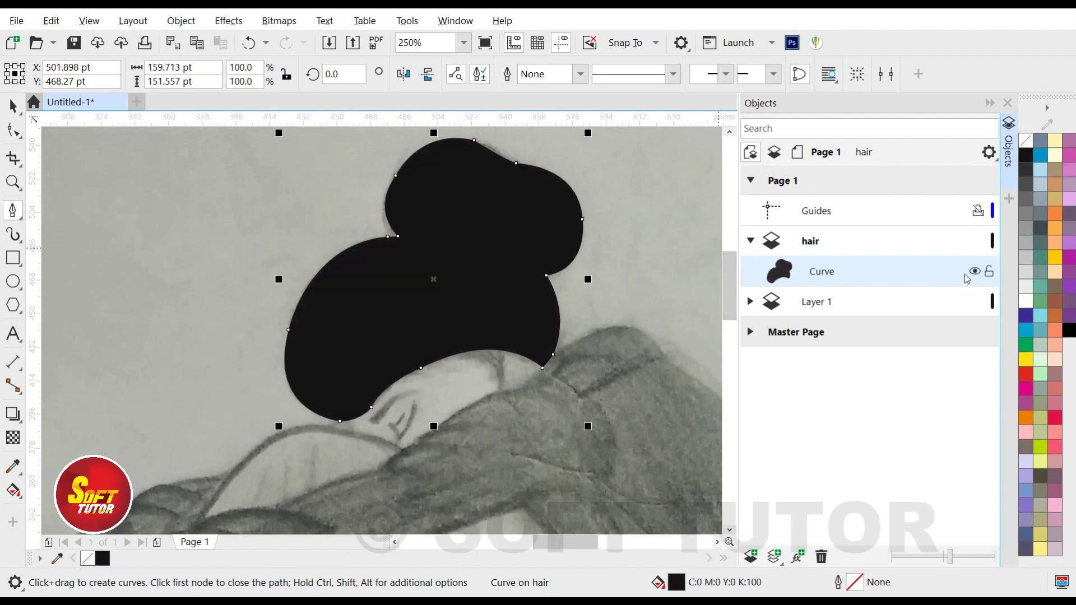
left_click(975, 272)
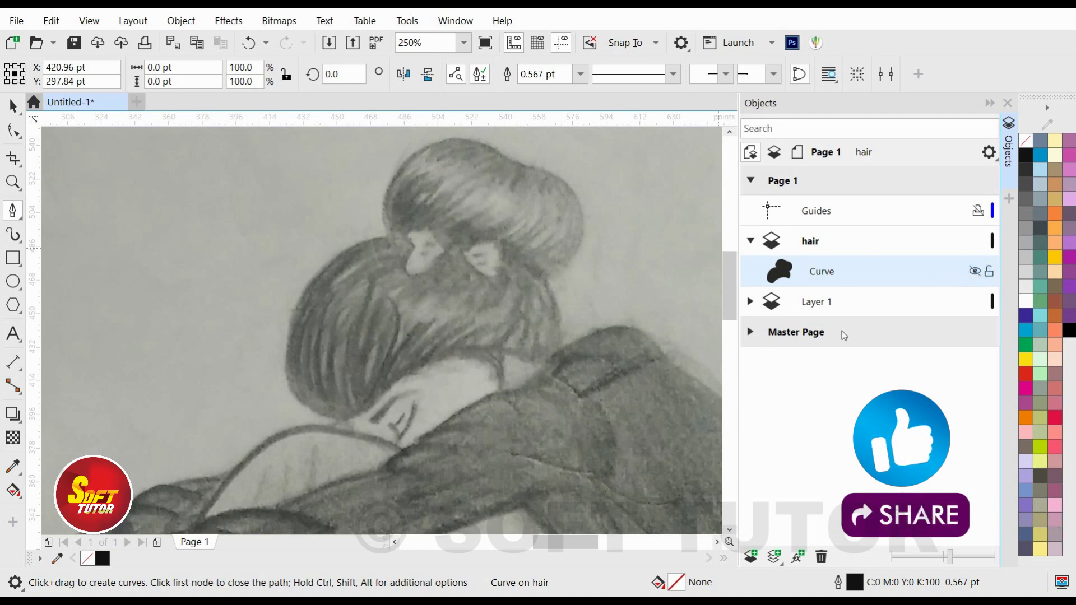
left_click(975, 272)
left_click(976, 273)
Try curved Artistic Media preset strokes beside and over the filled hair shape, and undo them.
left_click(16, 235)
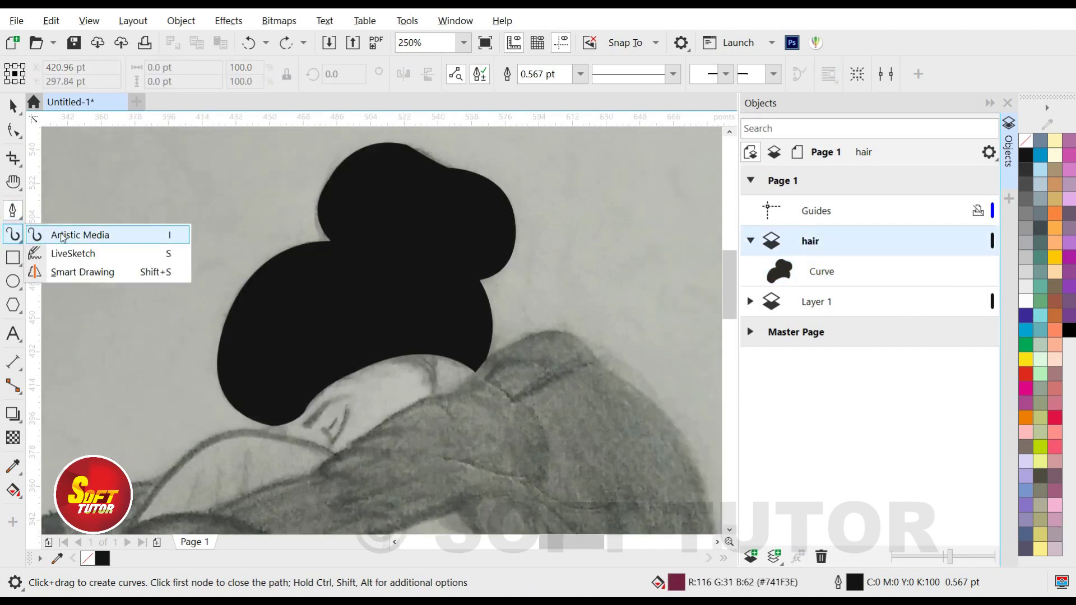
left_click(68, 236)
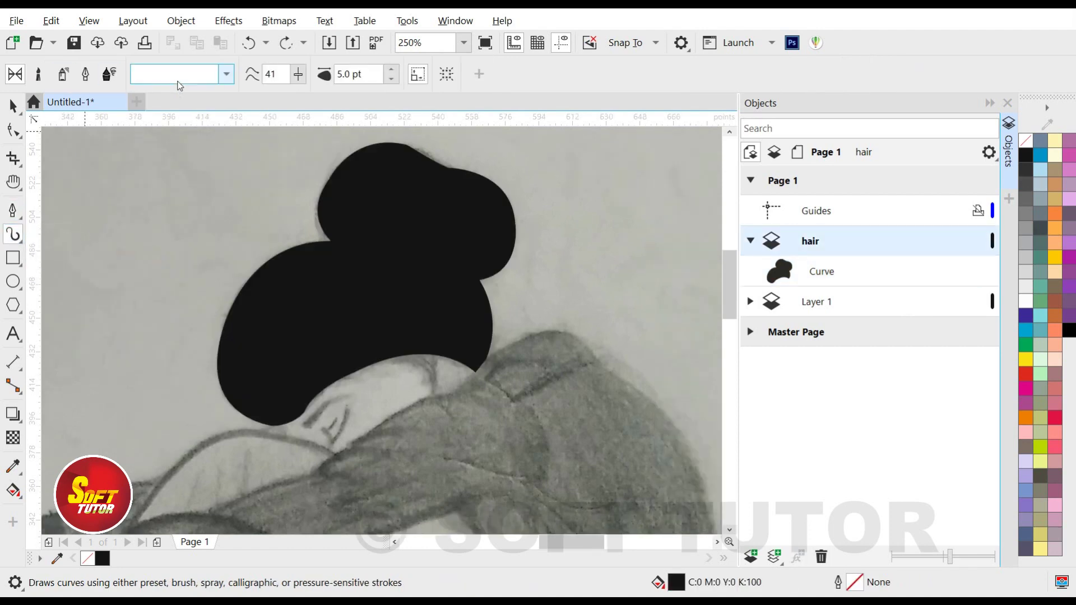
double_click(273, 74)
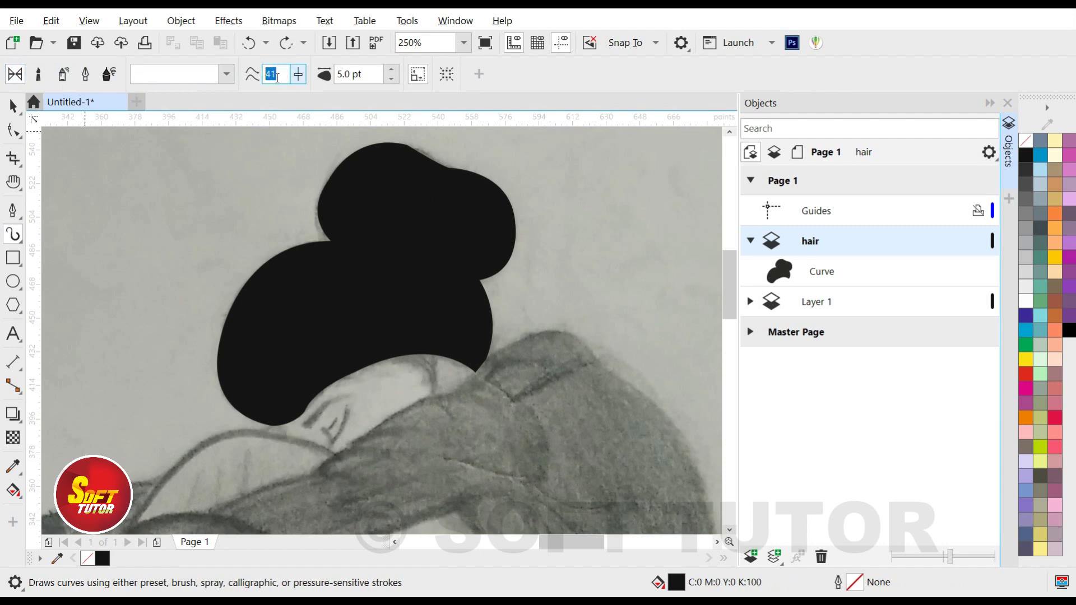
left_click_drag(175, 278, 261, 206)
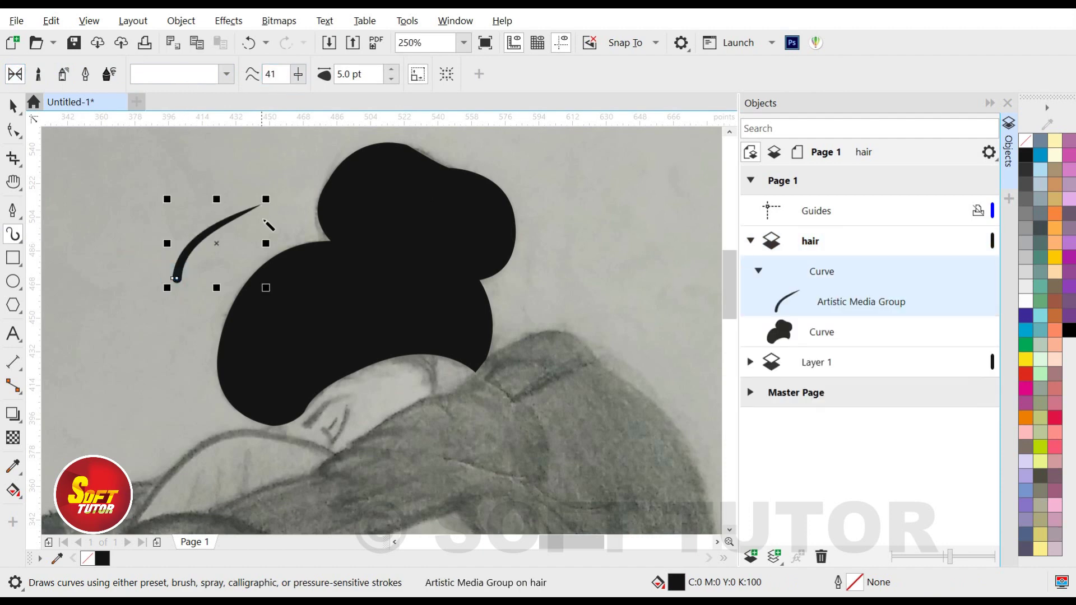
key("ctrl+z")
double_click(273, 74)
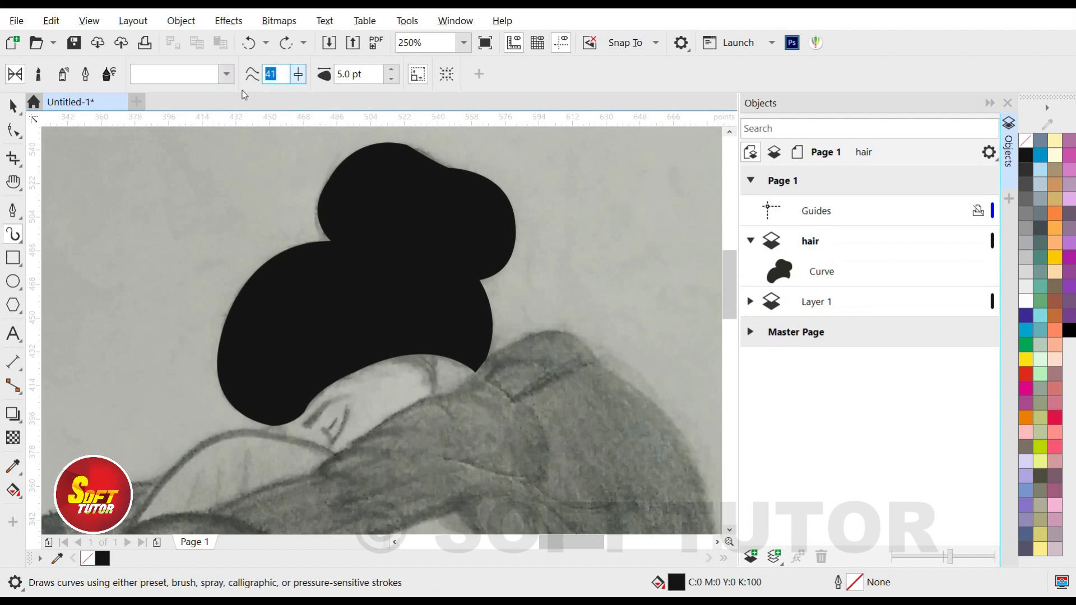
type("50")
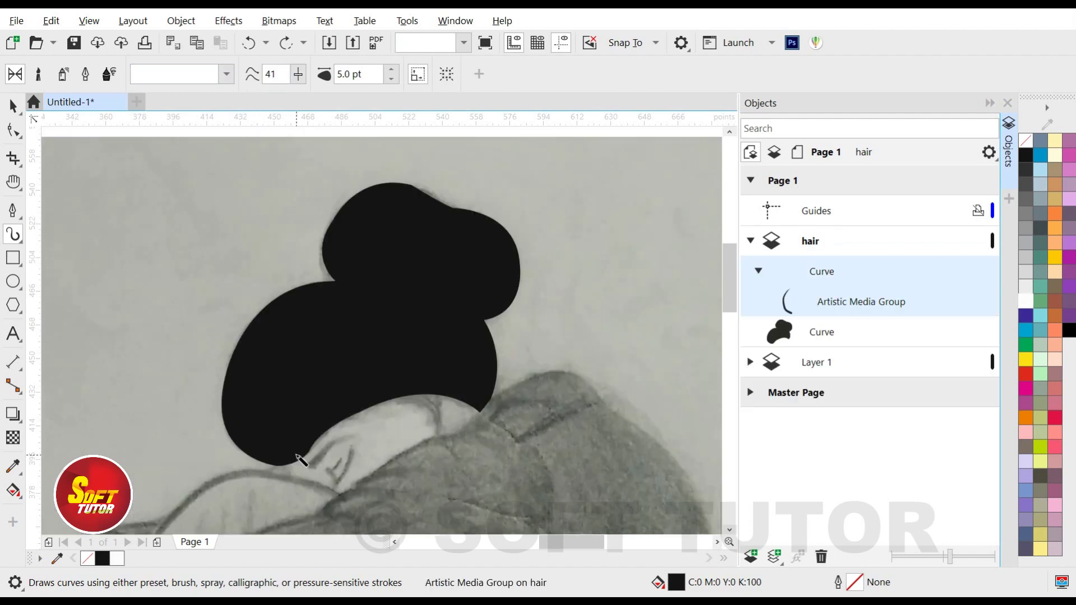
key("ctrl+z")
mouse_move(301, 458)
left_mouse_down()
mouse_move(291, 403)
mouse_move(336, 325)
left_mouse_up()
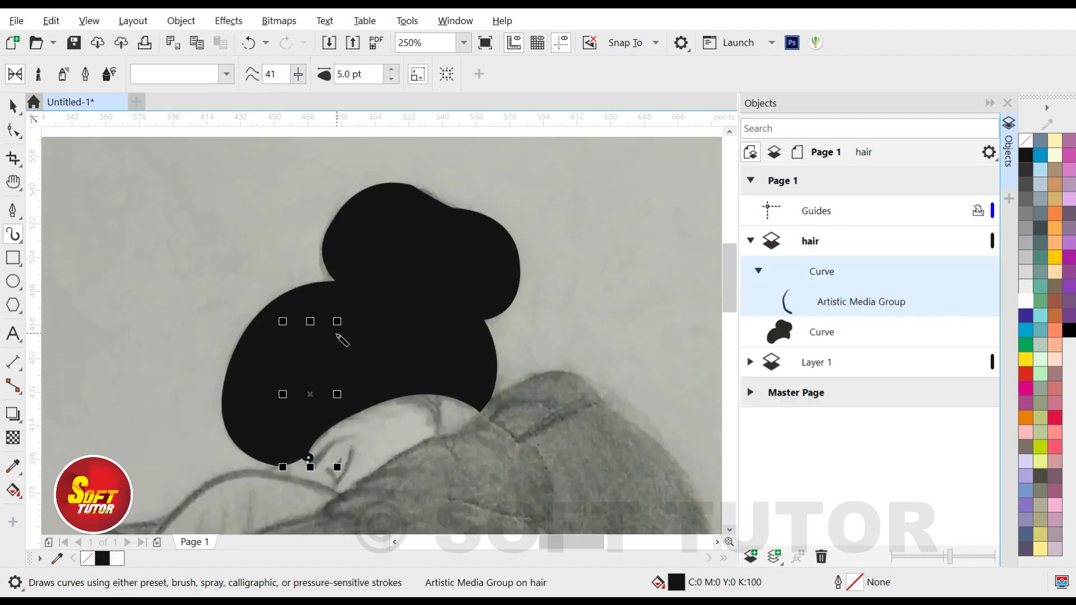
Give the hair shape a black outline and no fill.
left_click(420, 303)
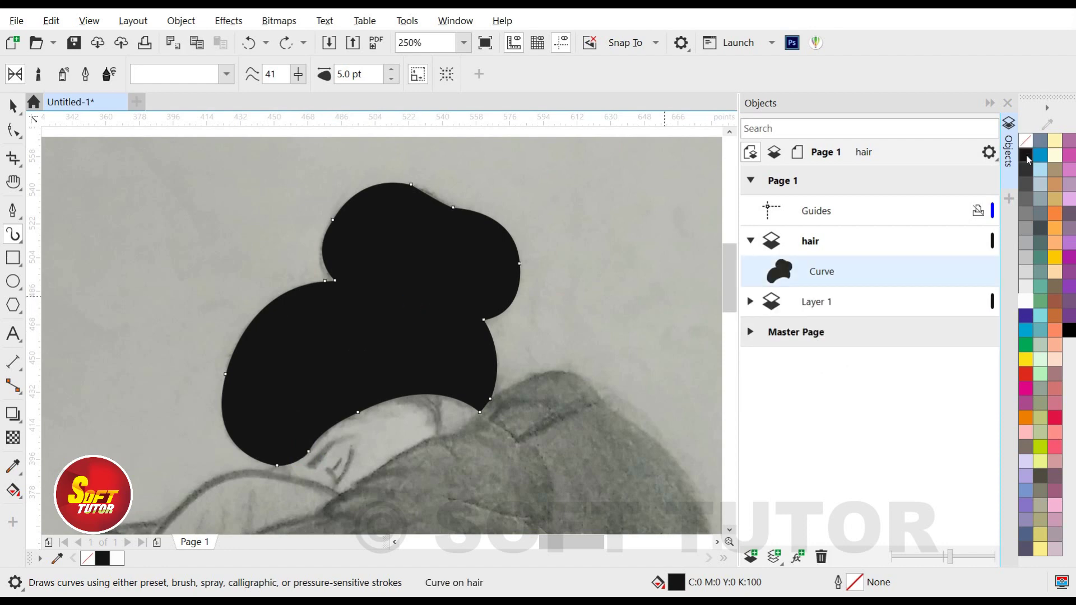
right_click(1025, 158)
left_click(1026, 140)
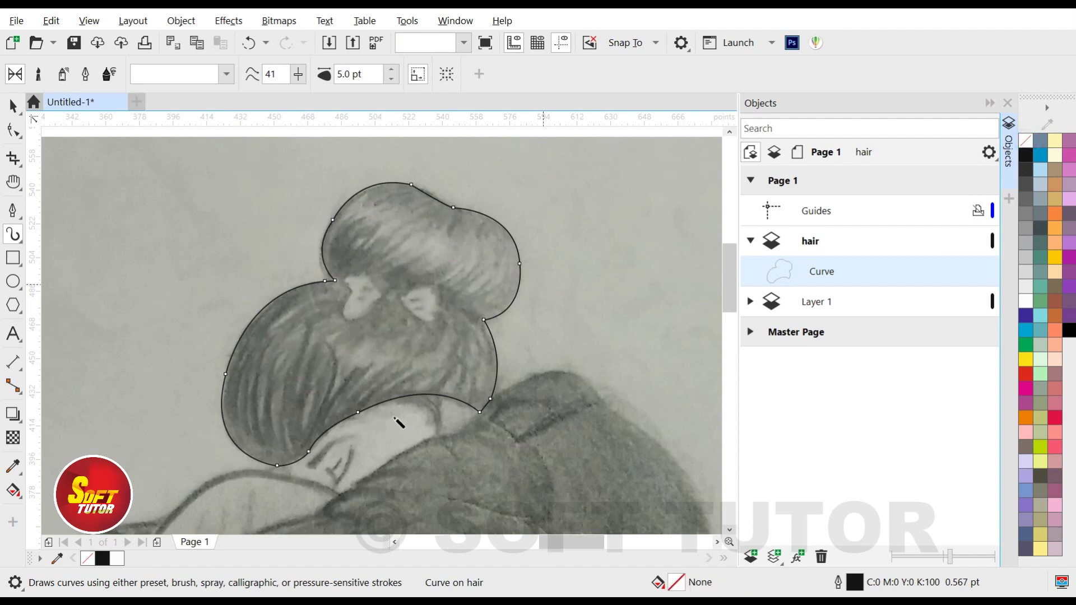
Draw tapered black Artistic Media strands 5.0 pt wide from the hairline above the face into the head hair.
left_click_drag(307, 460, 352, 311)
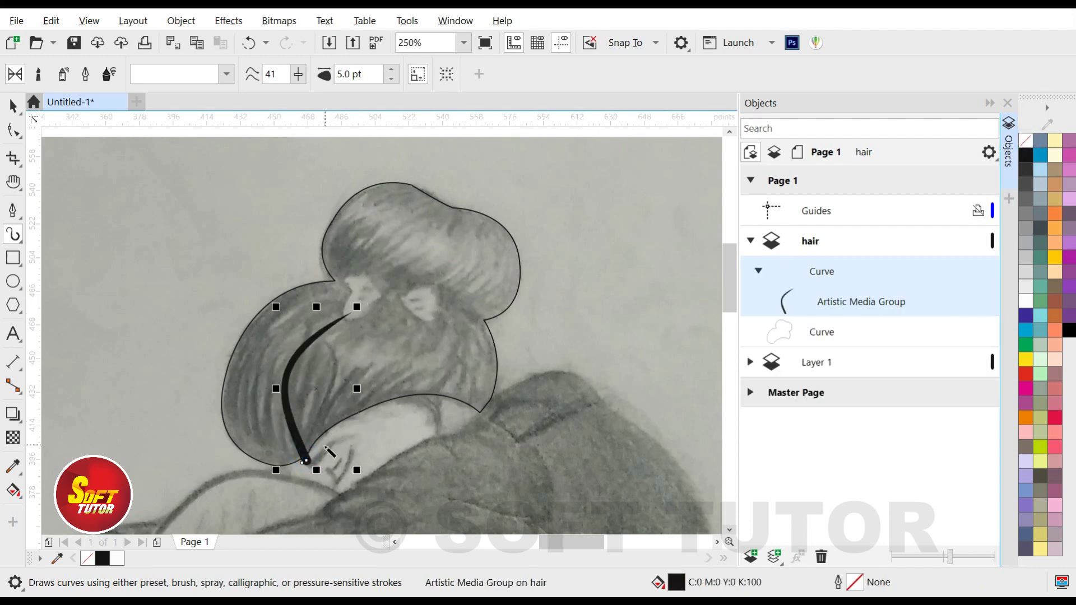
left_click_drag(318, 441, 328, 313)
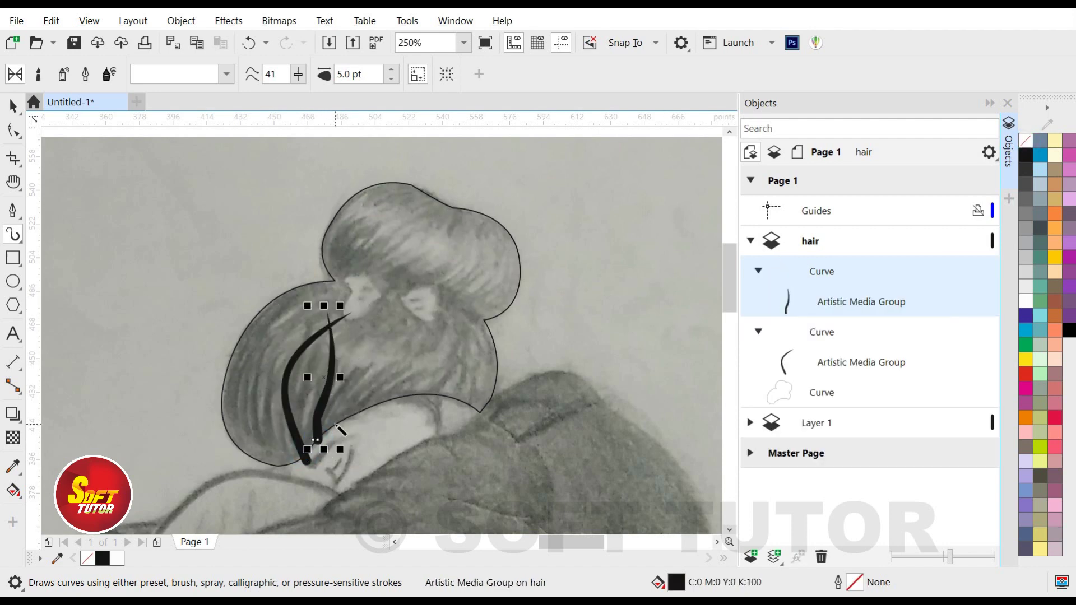
left_click_drag(334, 425, 395, 353)
left_click_drag(351, 420, 415, 371)
mouse_move(383, 404)
left_mouse_down()
mouse_move(462, 375)
mouse_move(482, 391)
left_mouse_up()
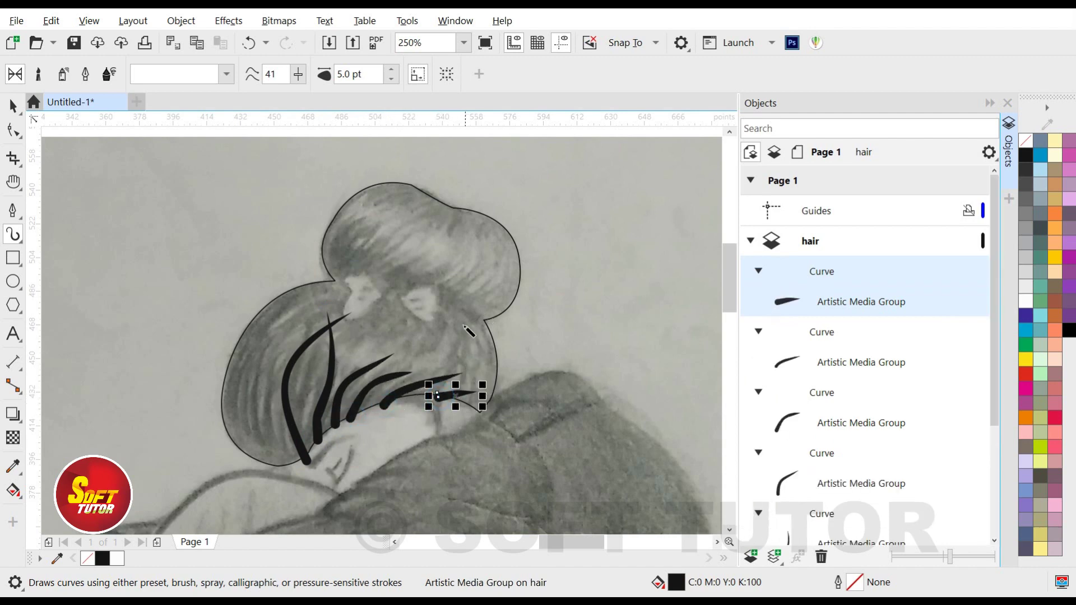
Set the last strand's stroke width to 2.16 pt and draw another thin strand along the back edge of the head hair.
double_click(358, 74)
type("2")
key("Return")
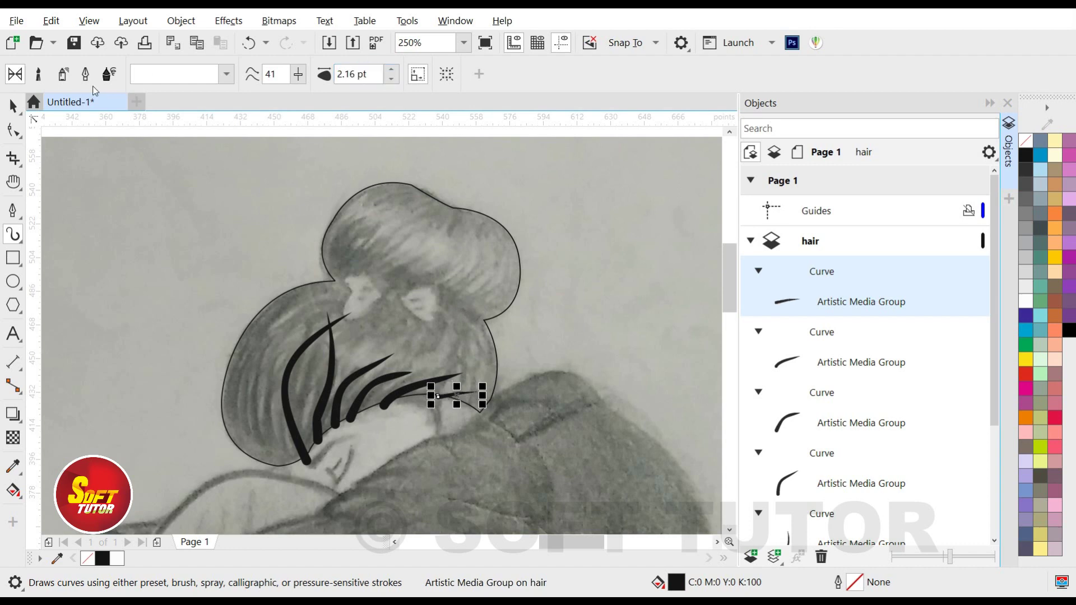
left_click_drag(485, 378, 474, 325)
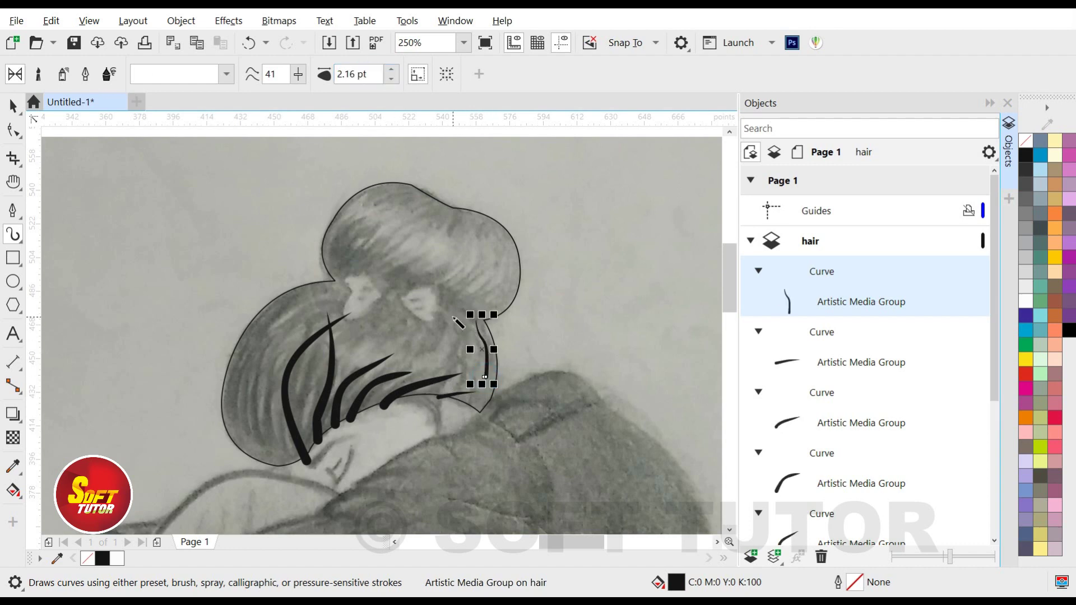
Set the freehand smoothing to 37 and draw a row of thin tapered strands across the lower part of the bun.
left_click(298, 74)
left_click_drag(300, 96, 283, 96)
left_click_drag(501, 265, 453, 300)
scroll(453, 282, "up", 2)
mouse_move(488, 236)
left_mouse_down()
mouse_move(430, 288)
mouse_move(402, 278)
left_mouse_up()
left_click_drag(404, 224, 363, 259)
left_click_drag(389, 198, 306, 248)
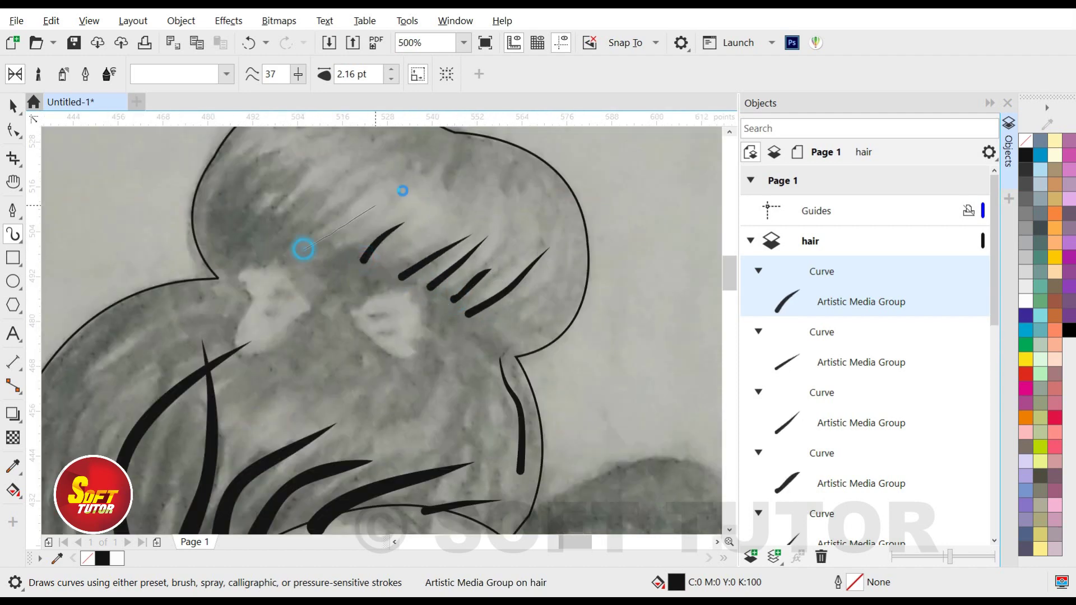
left_click_drag(345, 180, 271, 235)
left_click_drag(375, 141, 228, 213)
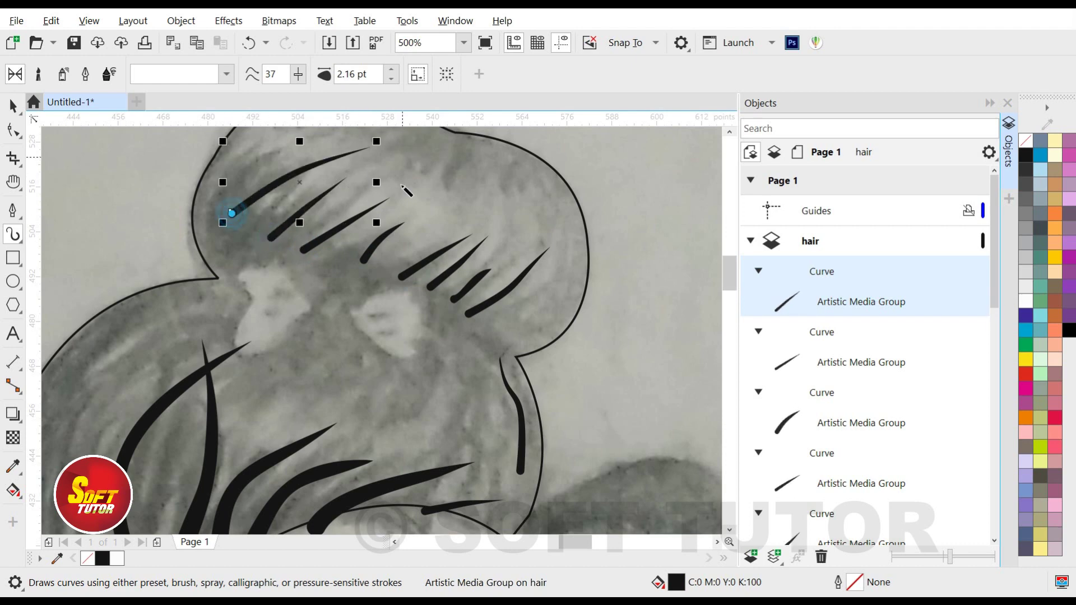
scroll(412, 199, "down", 2)
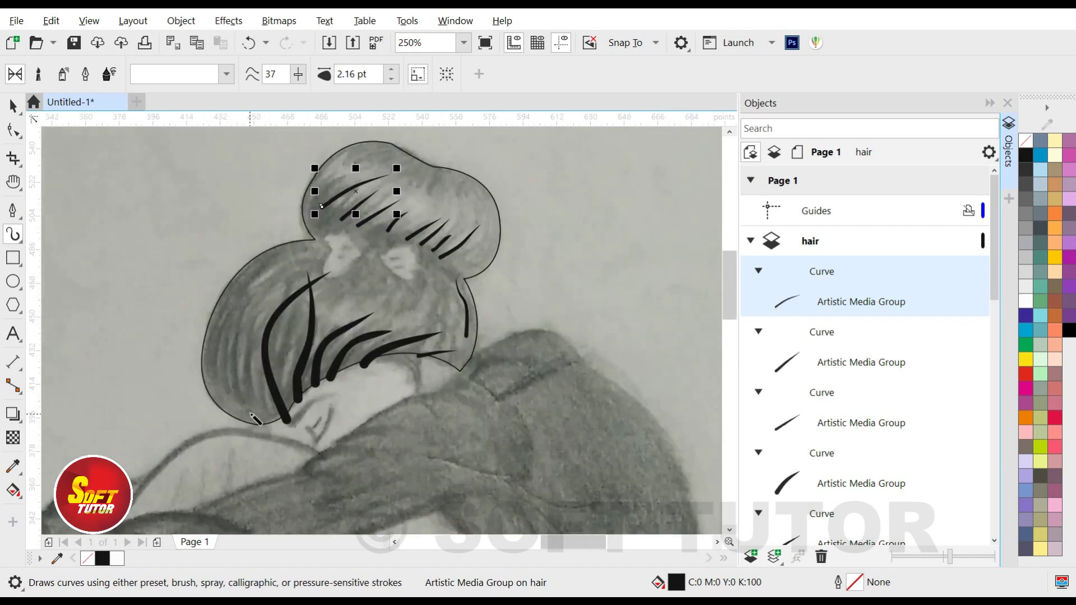
Draw thin tapered strands along the front of the head hair and a short one at the nape tip.
left_click_drag(265, 409, 258, 308)
mouse_move(249, 404)
left_mouse_down()
mouse_move(238, 333)
mouse_move(246, 408)
left_mouse_up()
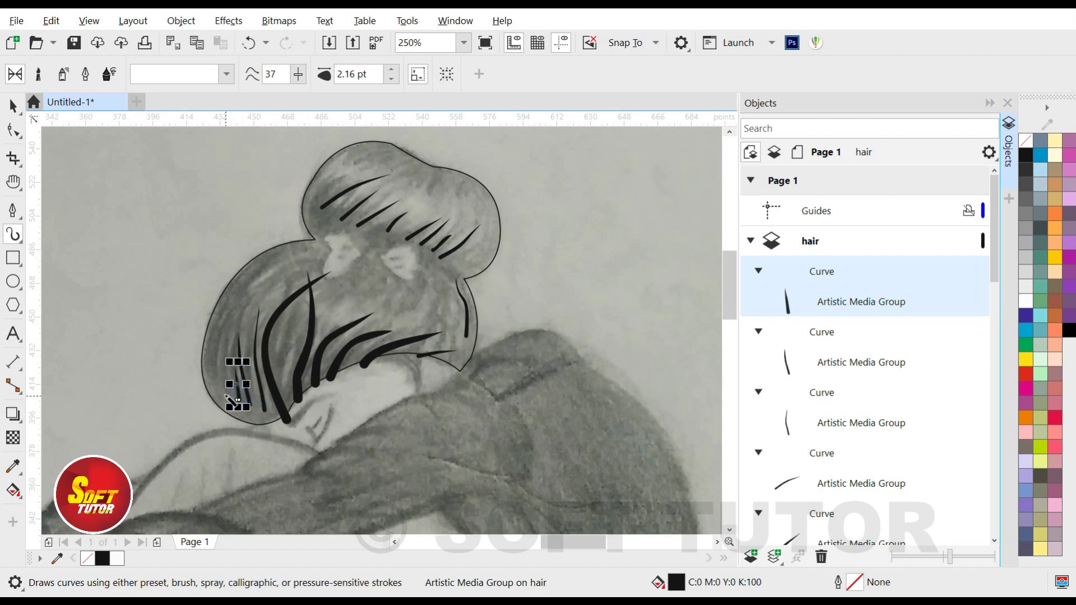
left_click_drag(221, 361, 226, 398)
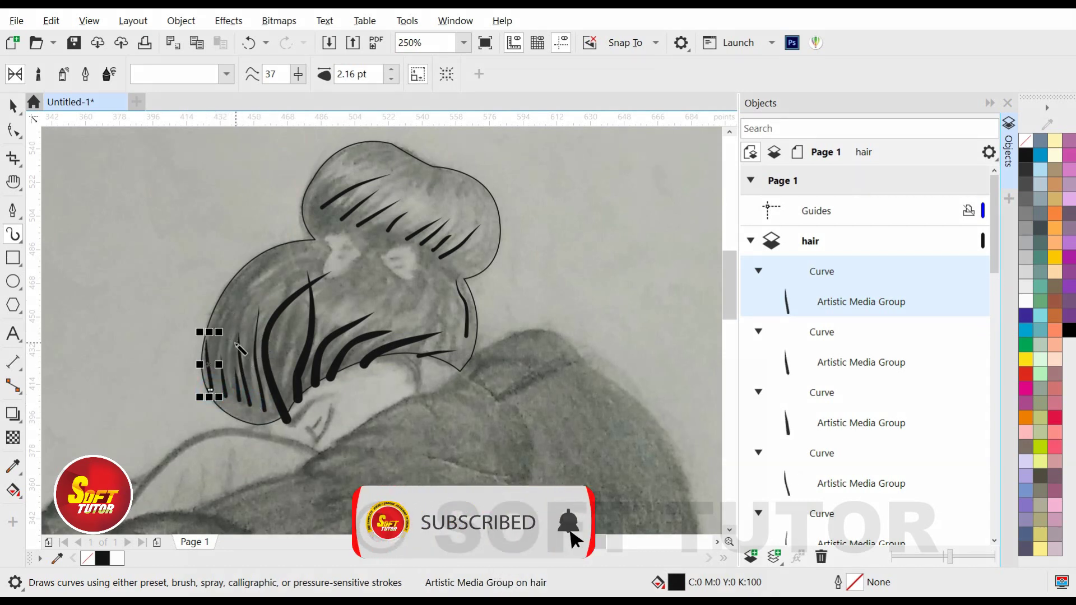
mouse_move(210, 384)
left_mouse_down()
mouse_move(323, 258)
mouse_move(328, 274)
left_mouse_up()
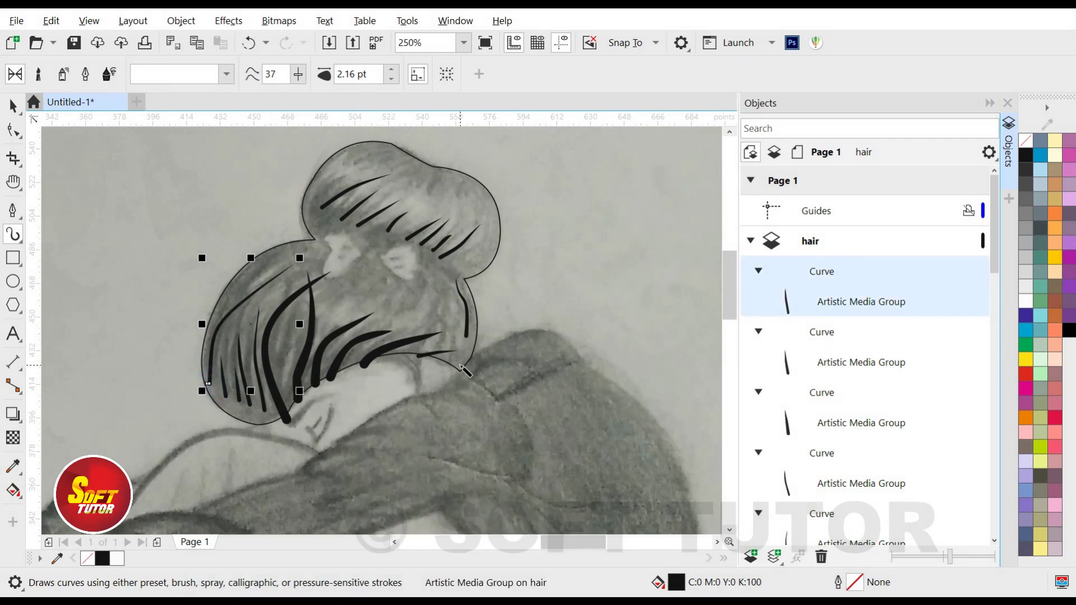
left_click_drag(462, 367, 460, 339)
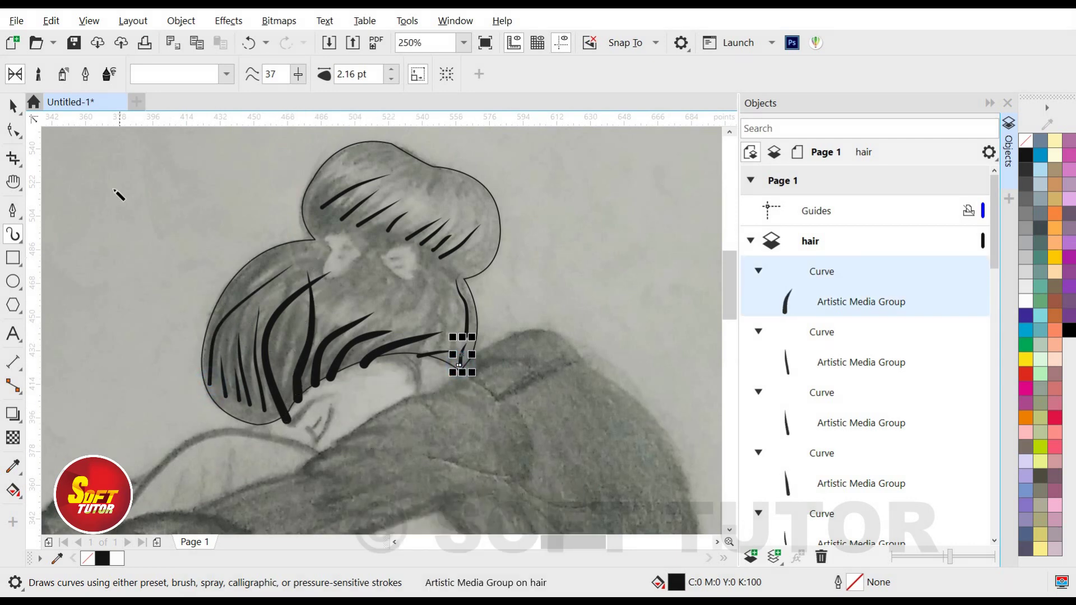
Reshape the longest front strand by moving its tip, deleting its upper middle node and repositioning its base inside the hair outline.
left_click(14, 134)
left_click(266, 342)
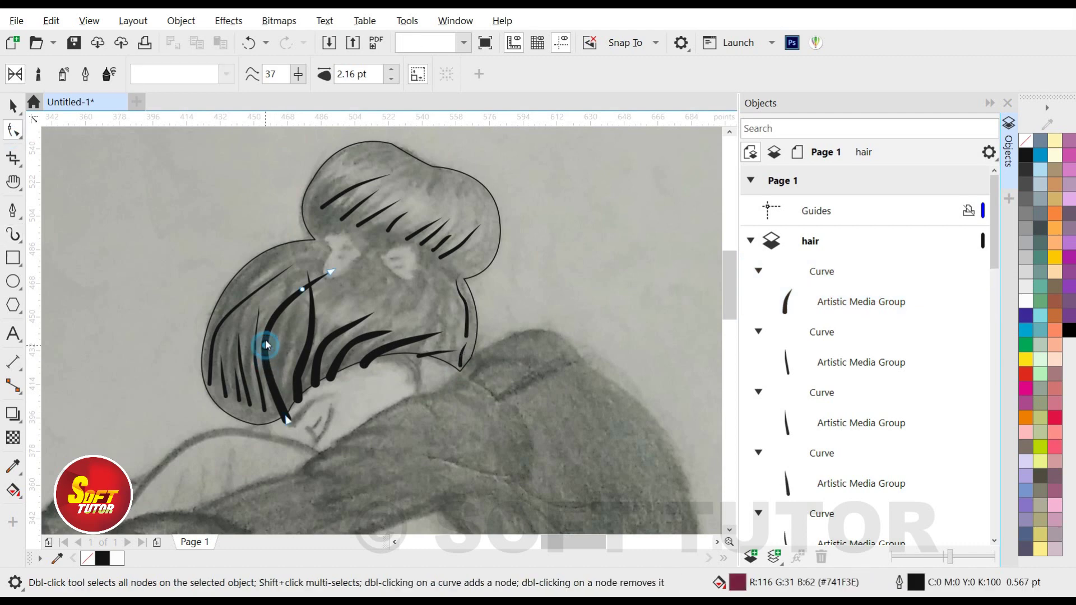
left_click_drag(330, 273, 323, 251)
left_click(303, 289)
key("Delete")
left_click_drag(288, 421, 281, 412)
scroll(225, 416, "up", 2)
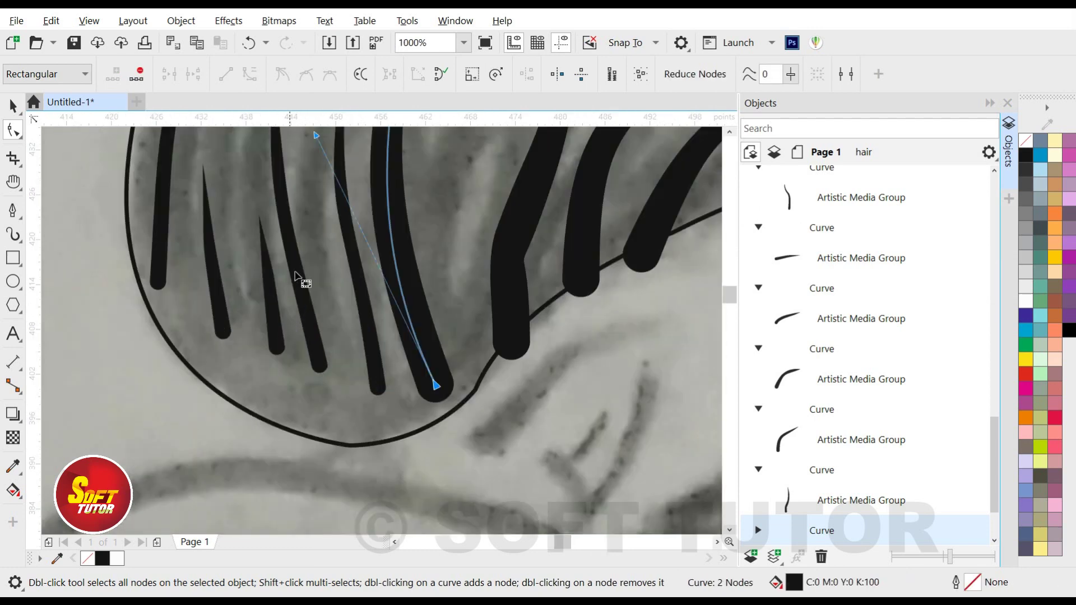
Smooth the neighbouring long strand into a flowing S-curve by removing its middle node and adjusting its ends and handles.
scroll(297, 277, "down", 2)
mouse_move(322, 263)
left_mouse_down()
mouse_move(384, 275)
mouse_move(372, 250)
left_mouse_up()
left_click(381, 270)
double_click(380, 273)
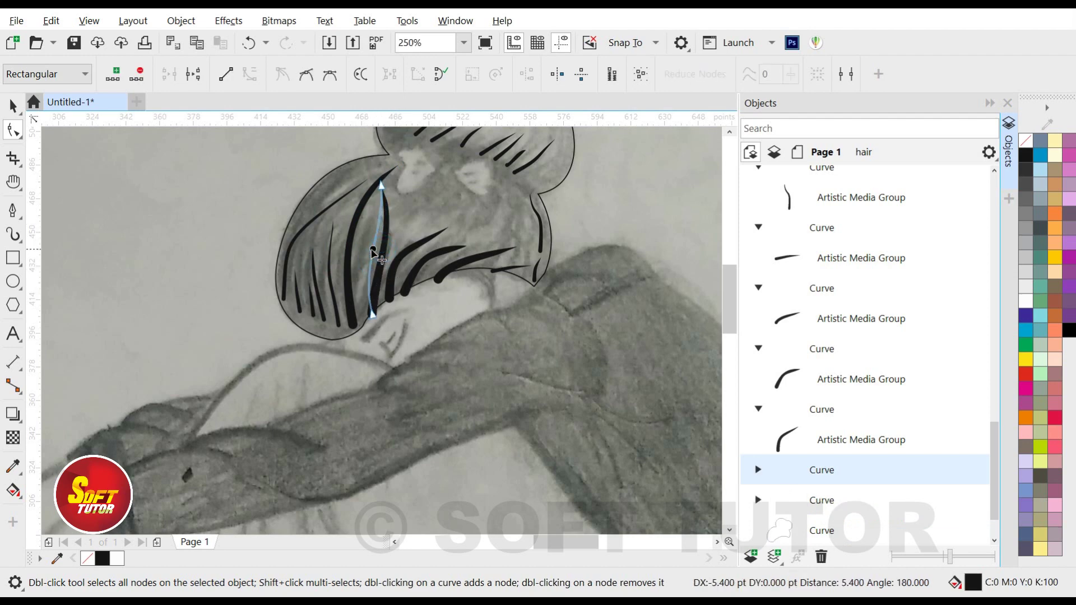
left_click_drag(381, 185, 395, 187)
left_click_drag(358, 268, 352, 259)
left_click_drag(369, 312, 368, 309)
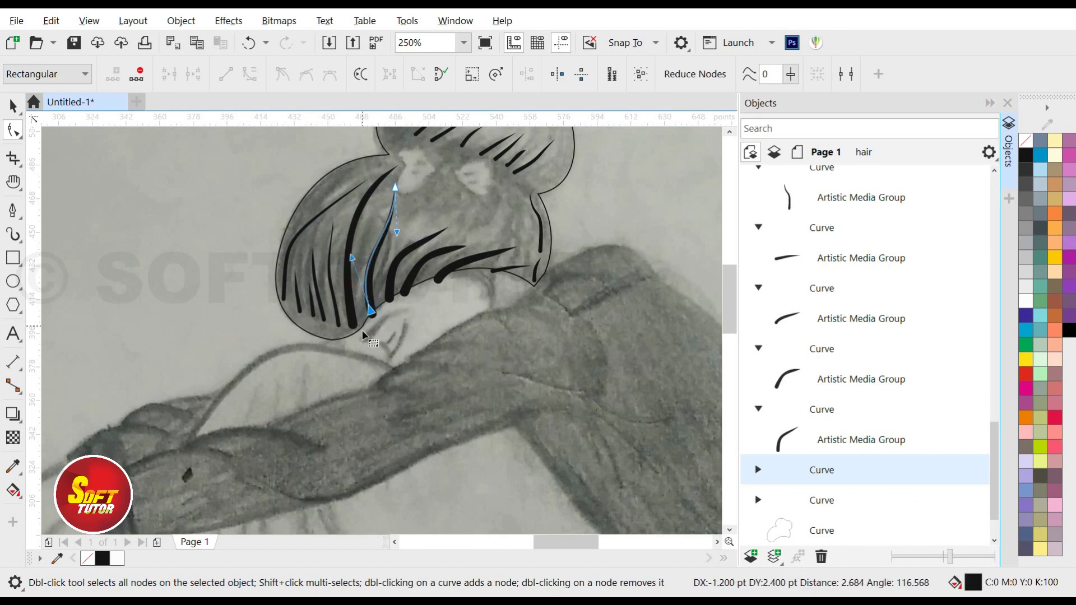
key("space")
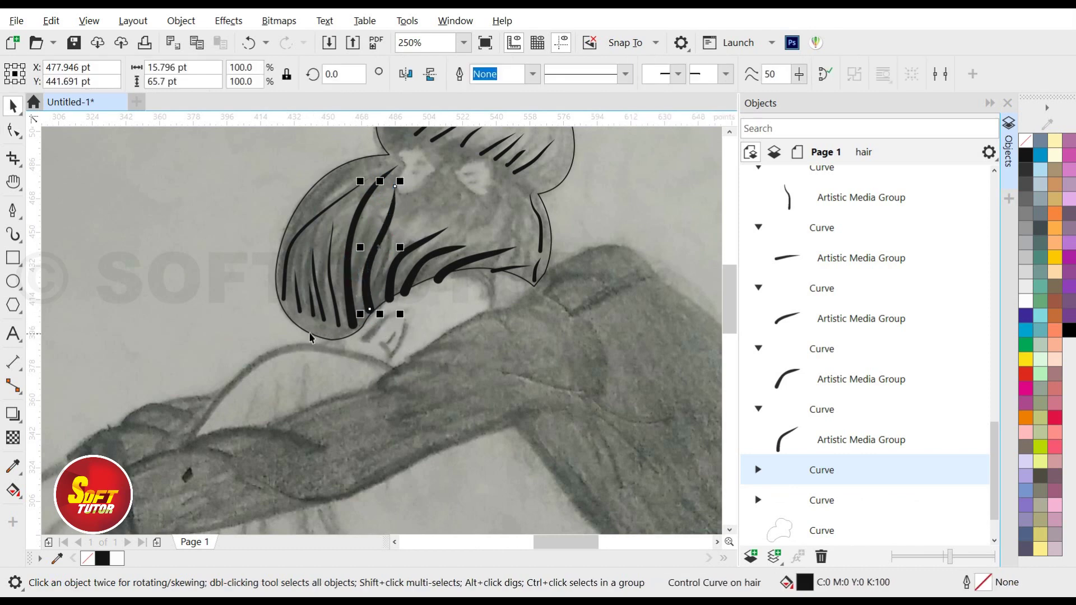
Move the thin front strands down to the lower hair outline and slightly shorten the frontmost short strand.
scroll(306, 317, "up", 2)
mouse_move(289, 291)
left_mouse_down()
mouse_move(280, 312)
mouse_move(315, 303)
mouse_move(302, 325)
mouse_move(354, 331)
left_mouse_up()
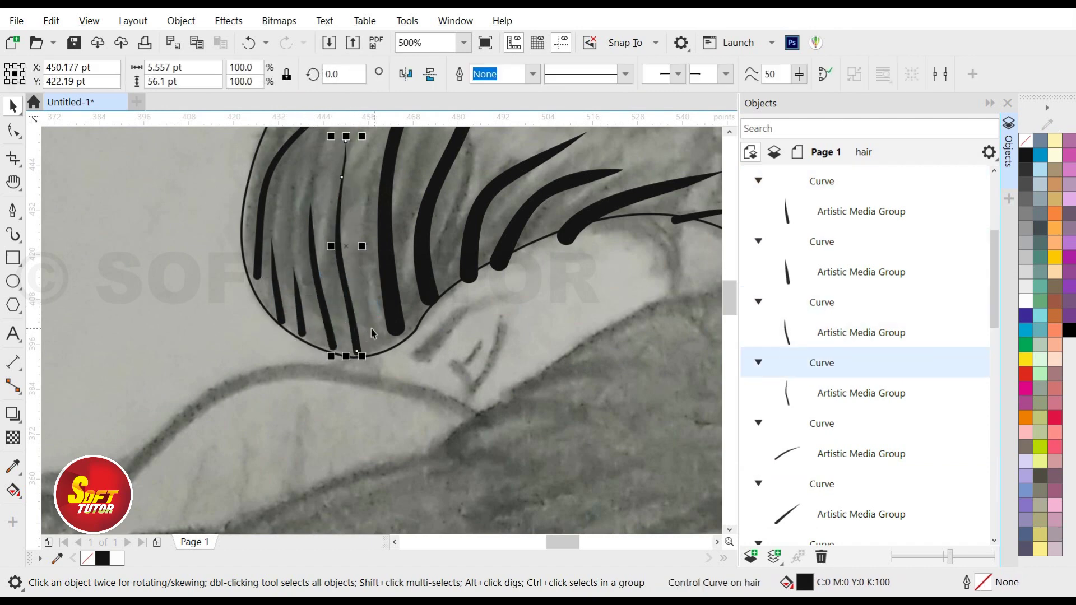
left_click(298, 293)
left_click_drag(298, 261, 278, 178)
left_click(272, 254)
scroll(307, 262, "down", 1)
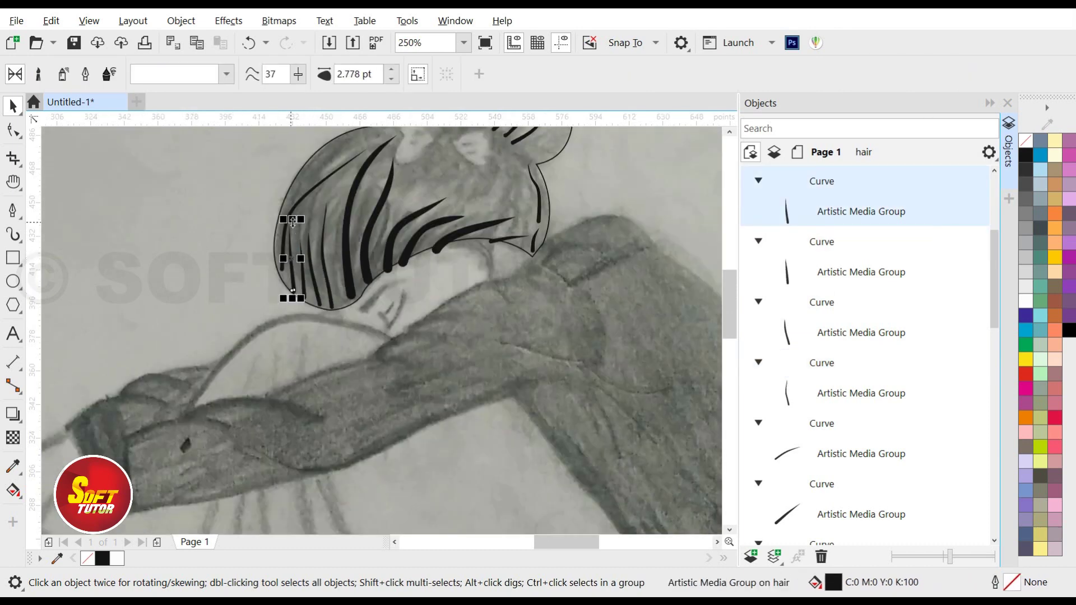
left_click_drag(293, 221, 292, 230)
scroll(384, 209, "down", 2)
scroll(370, 185, "up", 2)
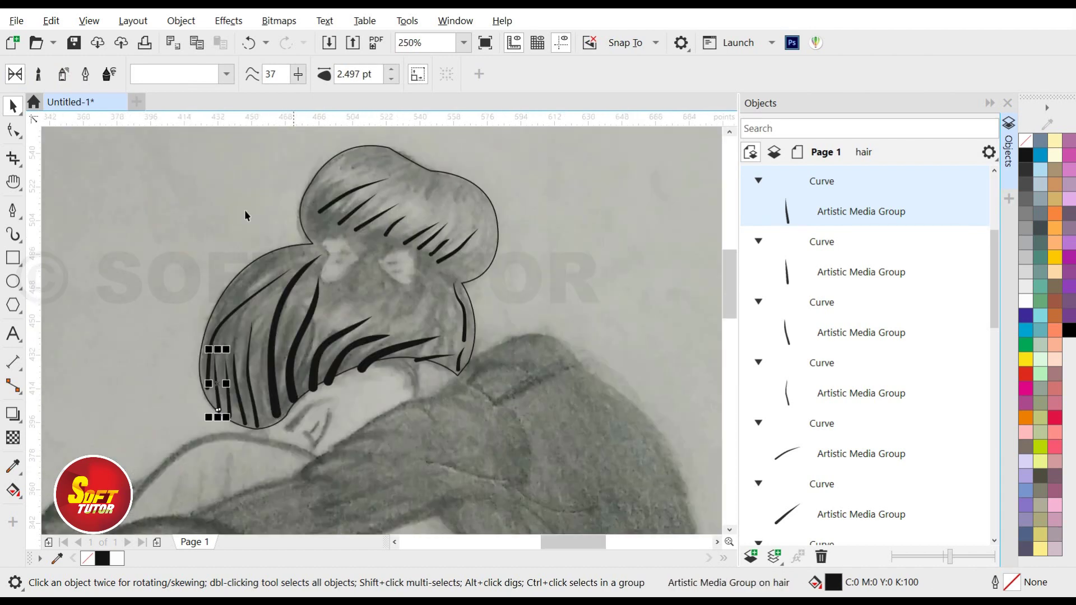
Select all the hair strands and group them.
left_click_drag(114, 160, 421, 365)
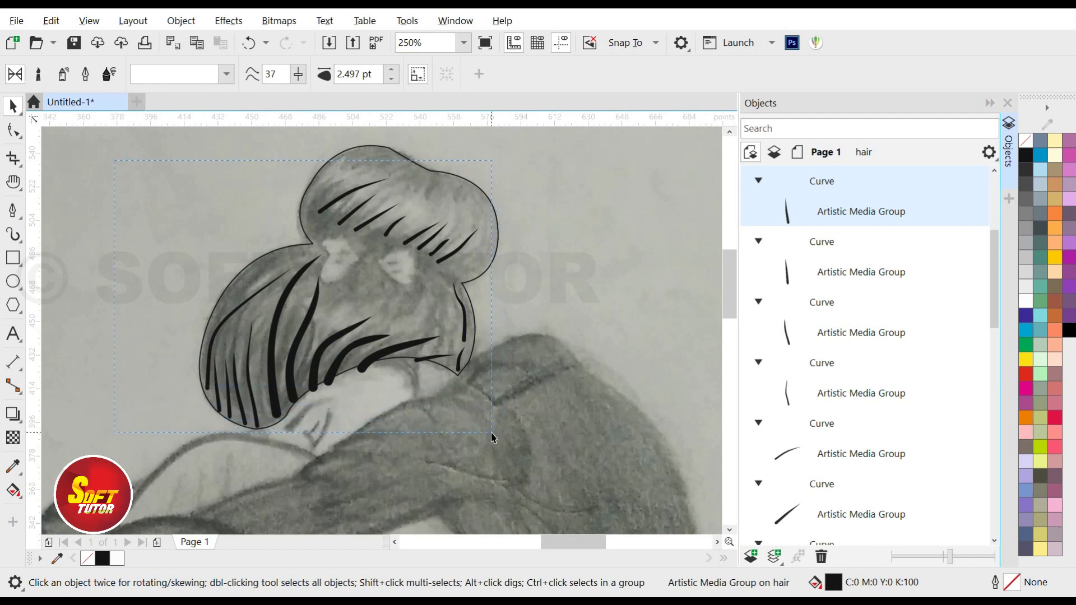
left_click_drag(491, 437, 492, 438)
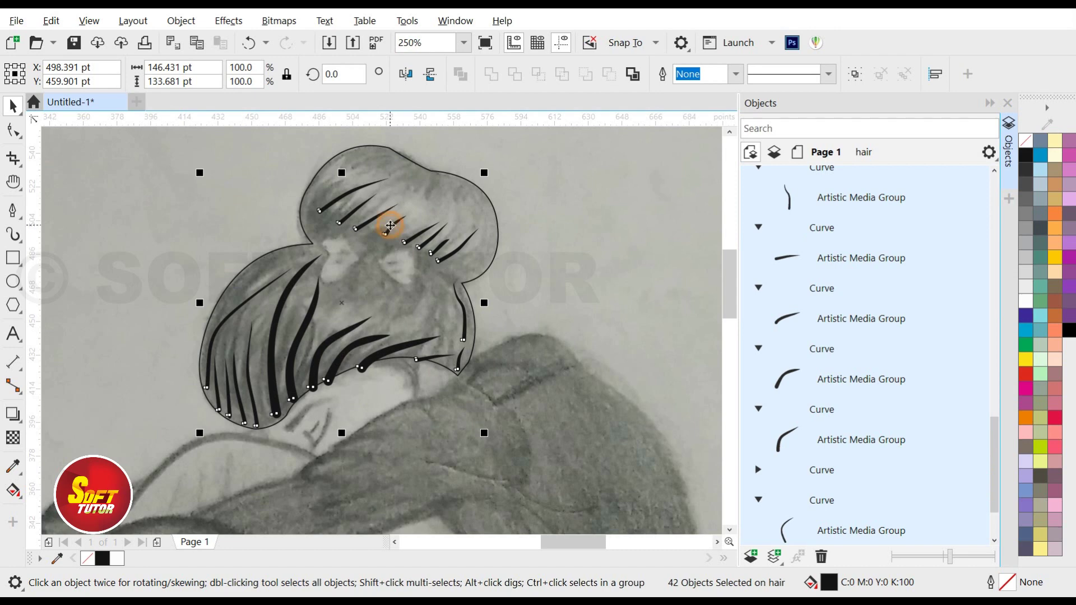
right_click(390, 225)
left_click(433, 215)
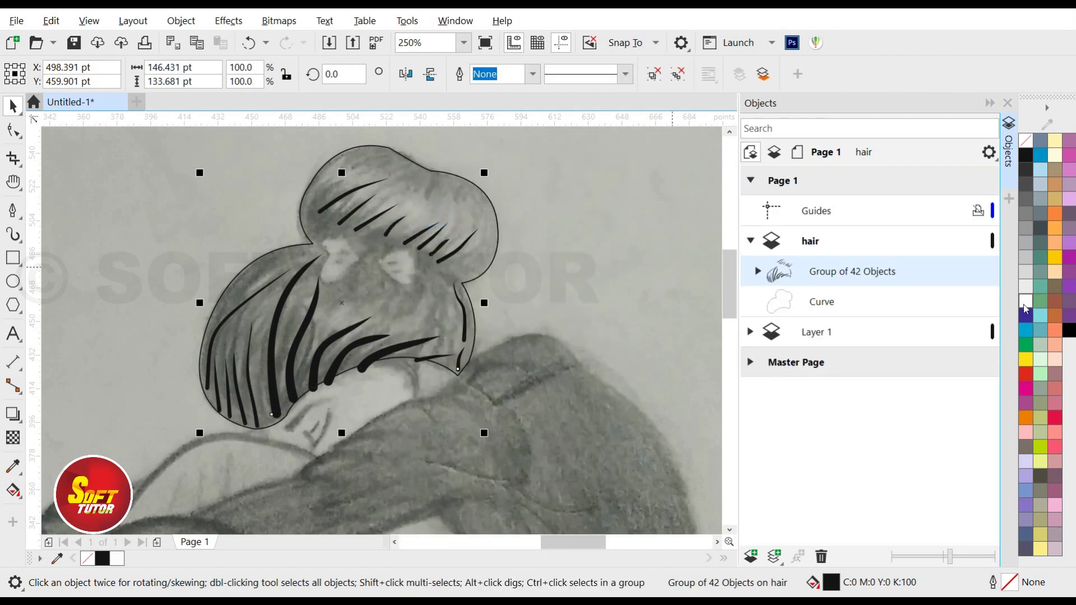
Fill the hair outline shape with black and remove its outline.
left_click(491, 204)
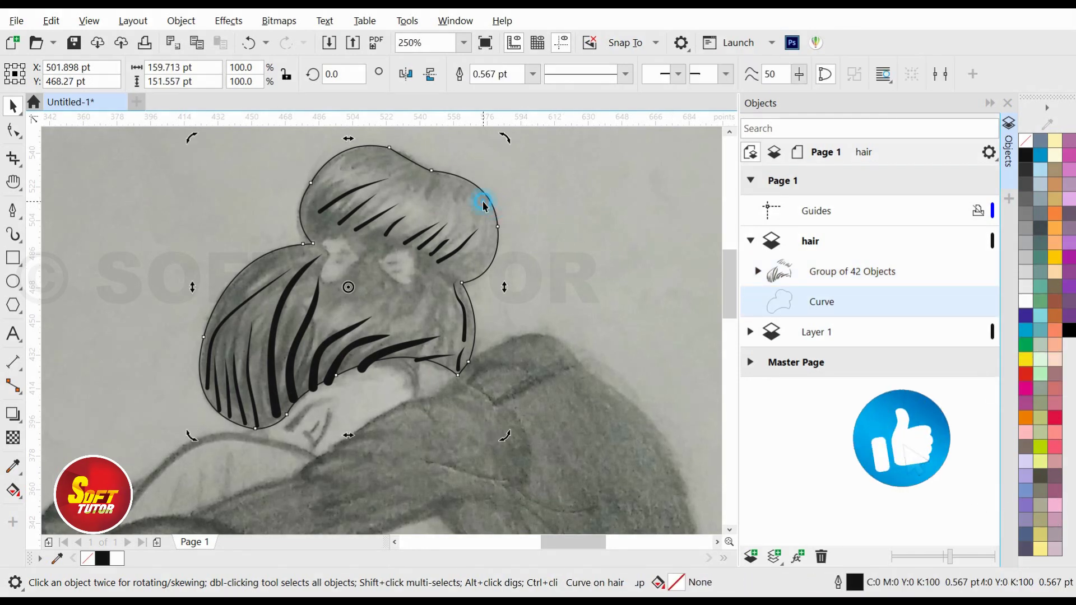
left_click(491, 204)
left_click(1026, 155)
right_click(1026, 141)
Recolour the strand group to 70% black so it contrasts with the hair shape.
left_click(834, 276)
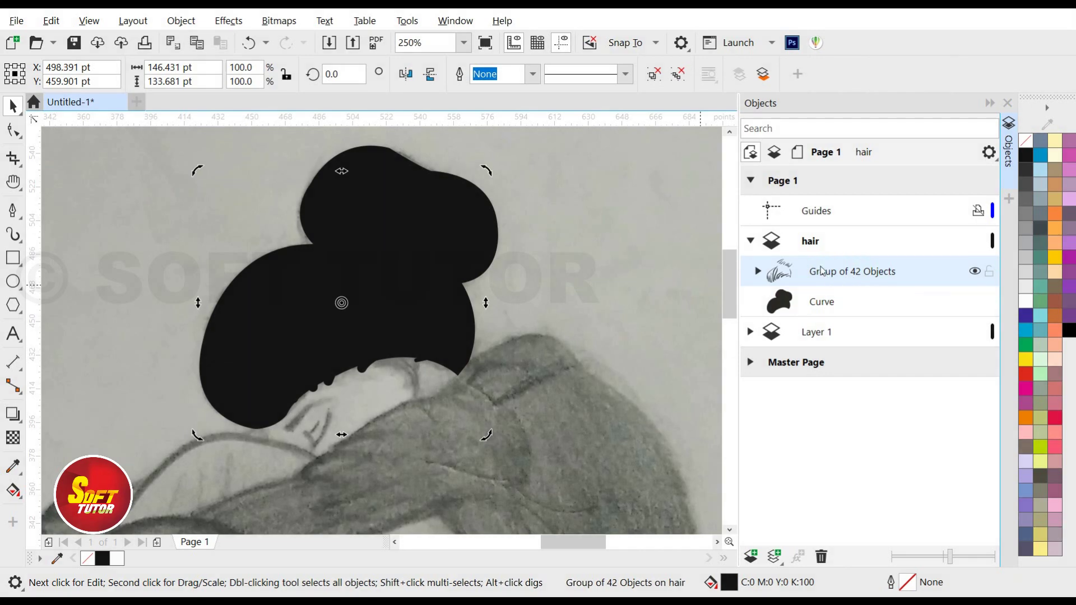
left_click(1025, 306)
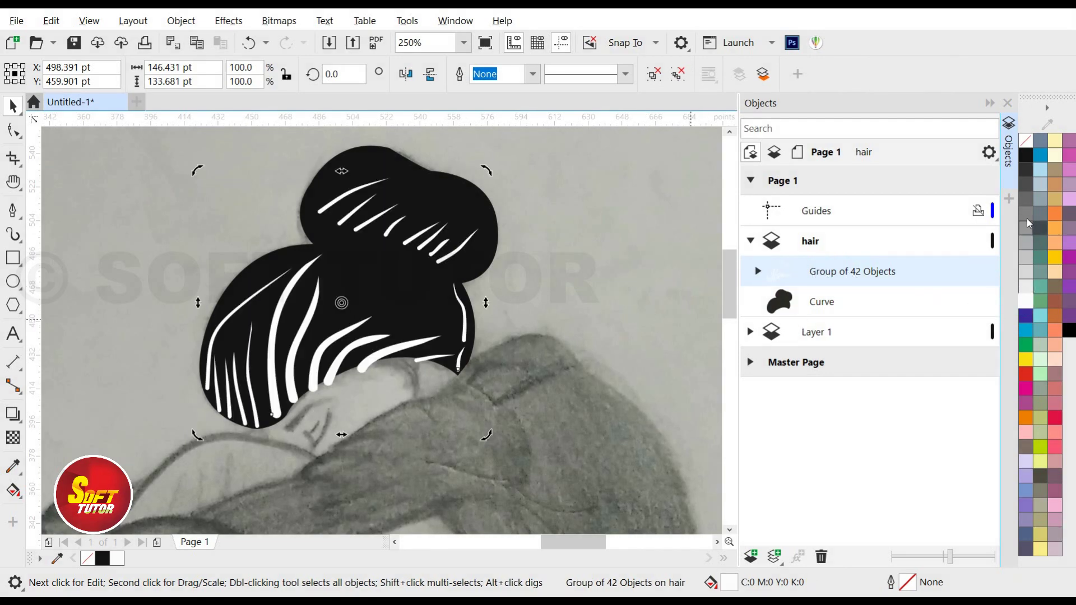
left_click(1024, 197)
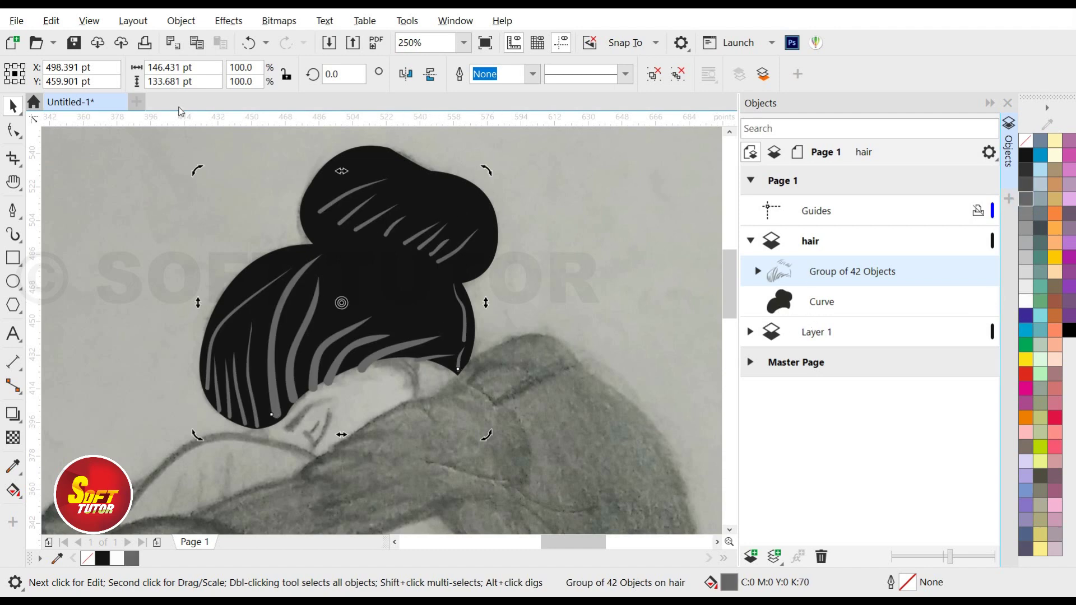
PowerClip the strand group inside the black hair shape.
left_click(181, 21)
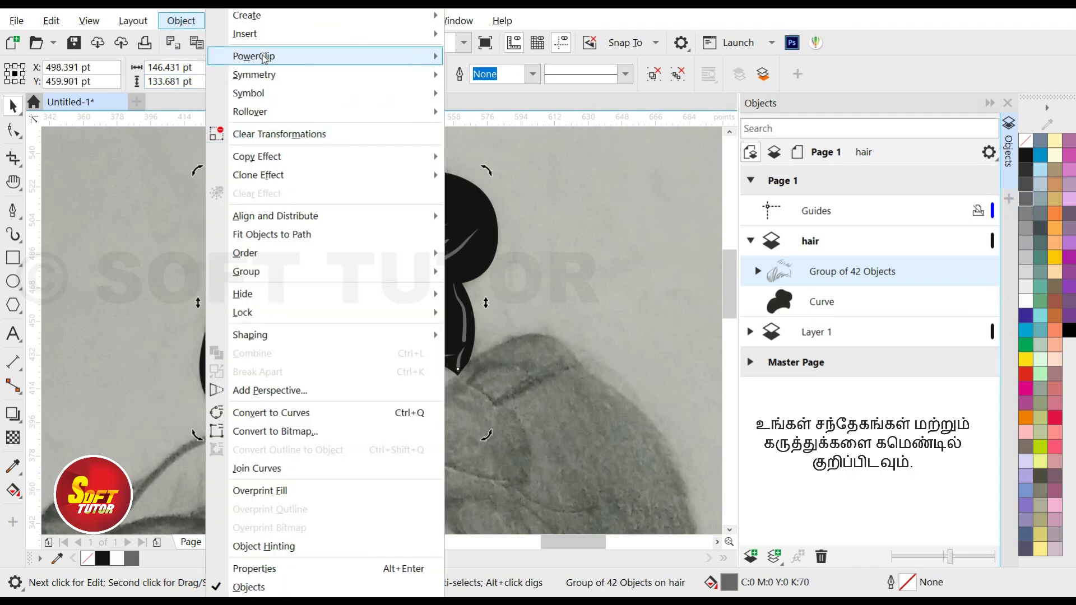
mouse_move(263, 59)
left_click(552, 60)
left_click(439, 192)
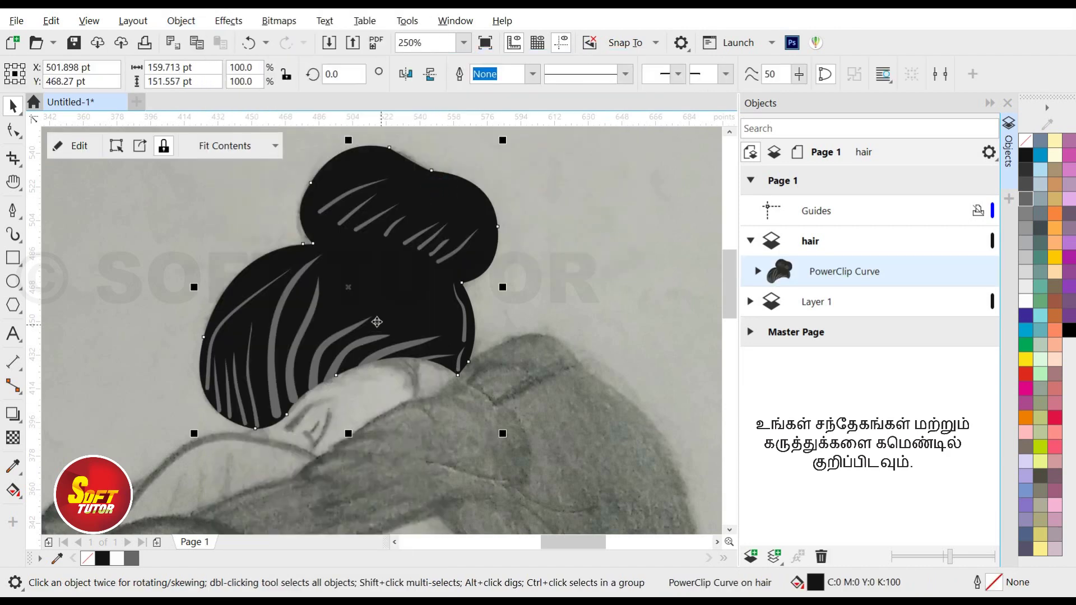
Edit the PowerClip contents to shift the strand group slightly down and recolour it a darker grey, finish editing and deselect the hair.
left_click(375, 319, "ctrl")
left_click(306, 323)
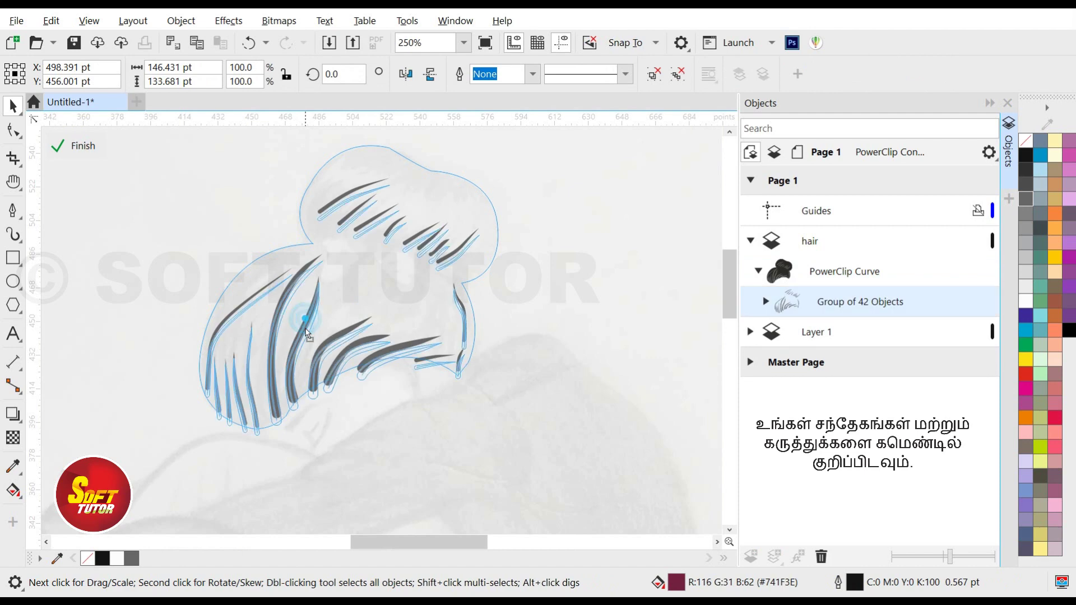
left_click_drag(306, 332, 305, 330)
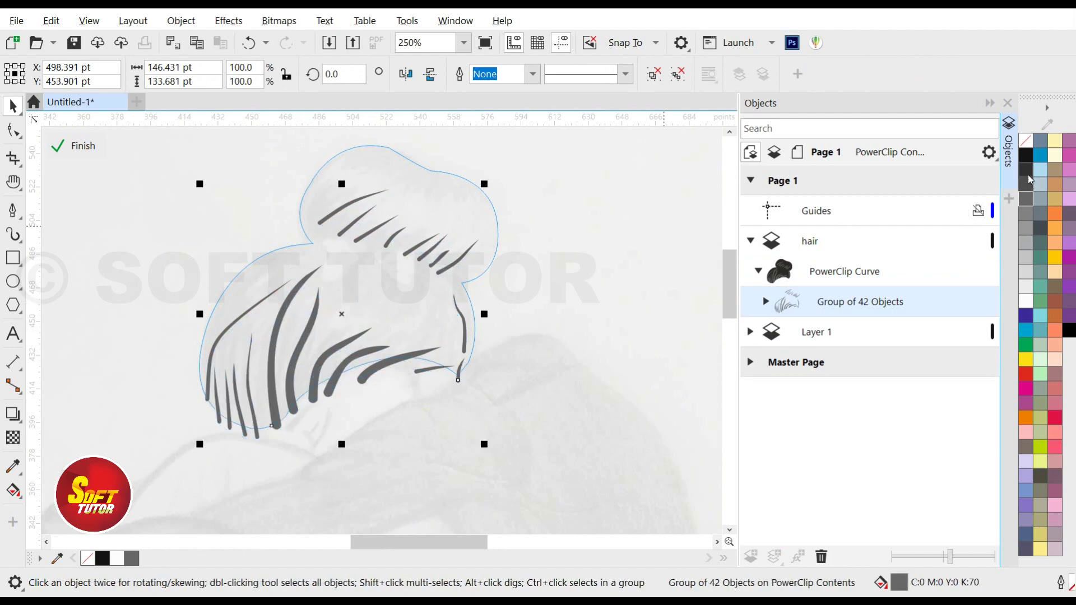
left_click(1026, 185)
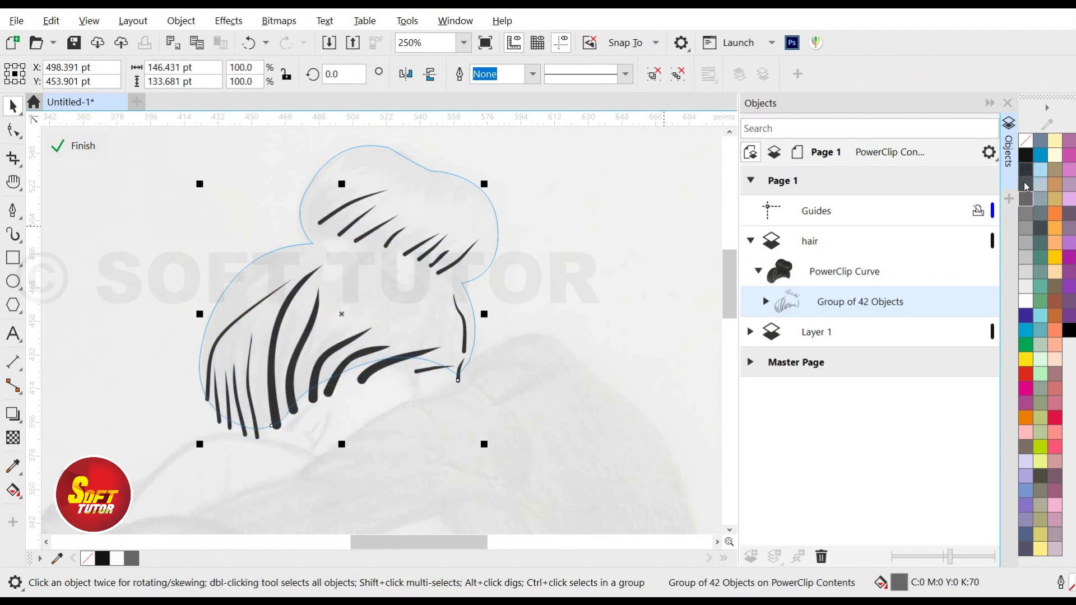
left_click(77, 147)
scroll(308, 204, "down", 2)
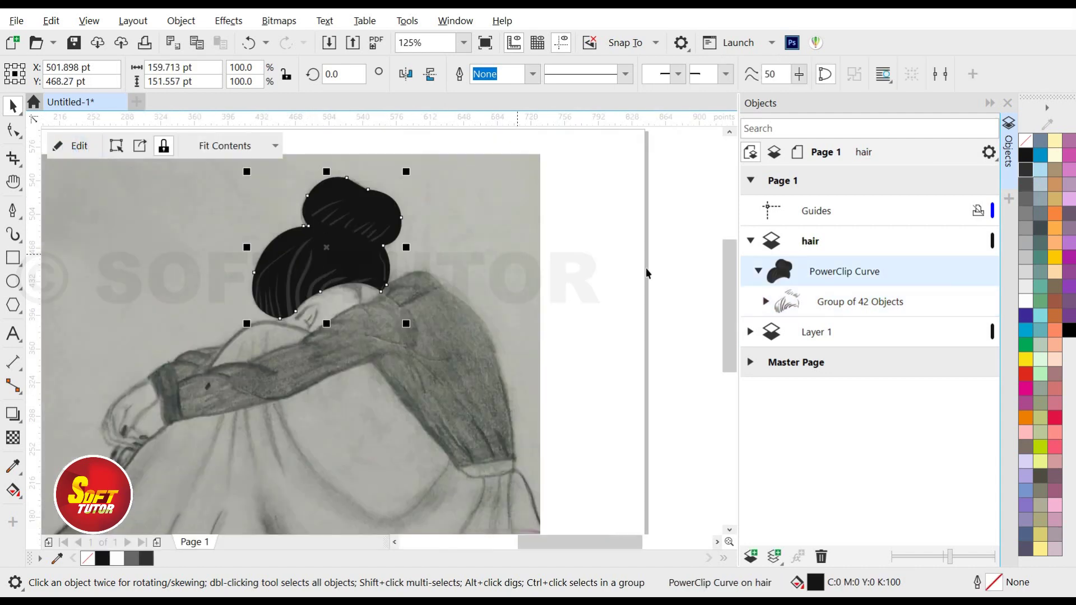
left_click(406, 221)
scroll(401, 215, "down", 2)
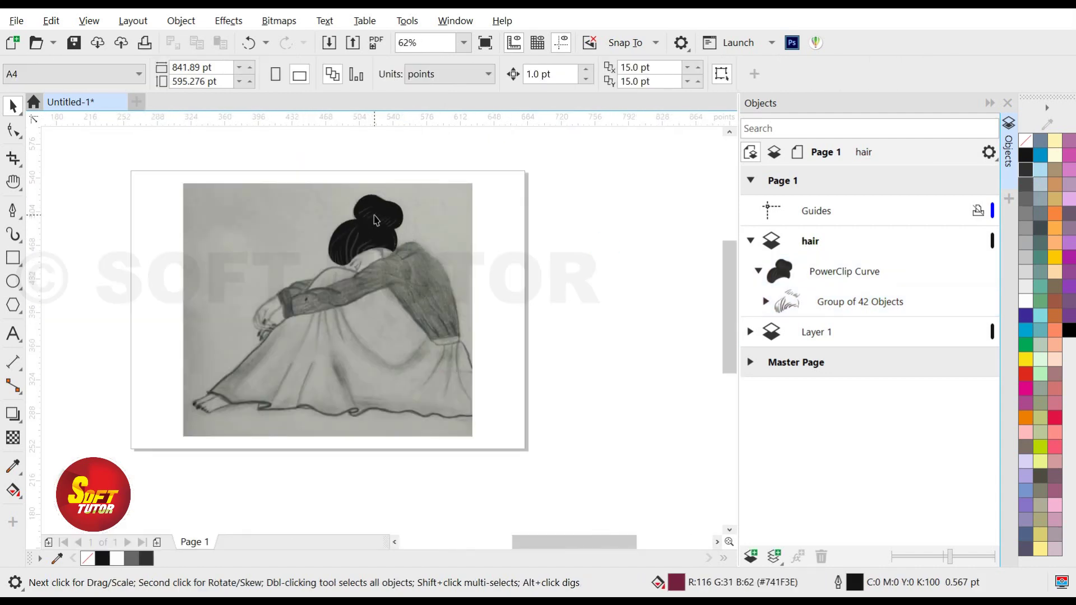
Reopen the hair PowerClip contents and draw a closed tapering band, about 92 by 33 pt, between the bun and the head hair.
scroll(374, 215, "up", 2)
left_click(353, 233)
left_click(72, 145)
scroll(374, 218, "up", 4)
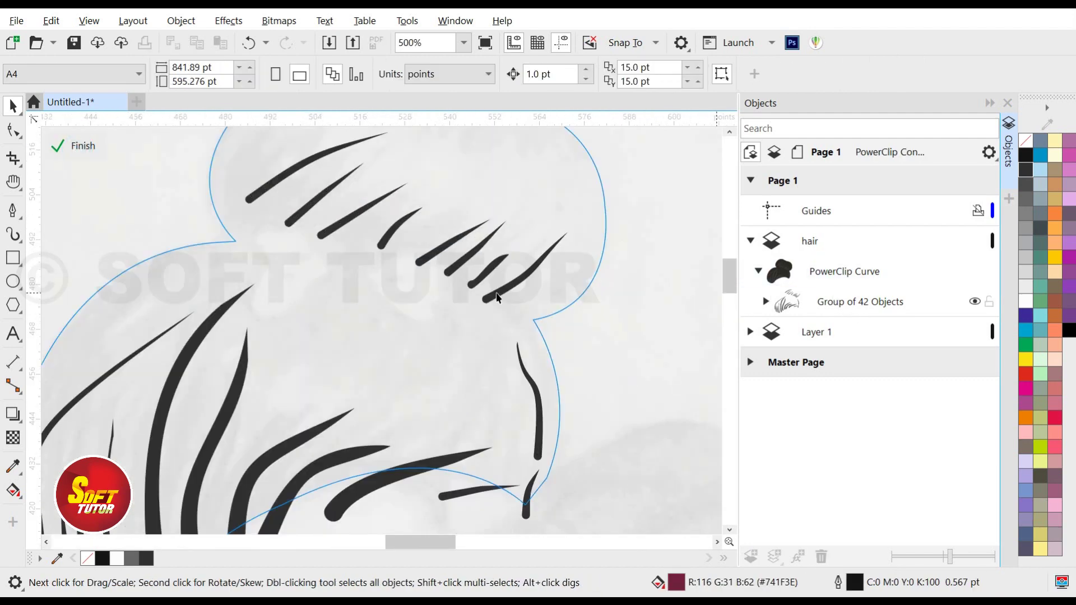
left_click(13, 211)
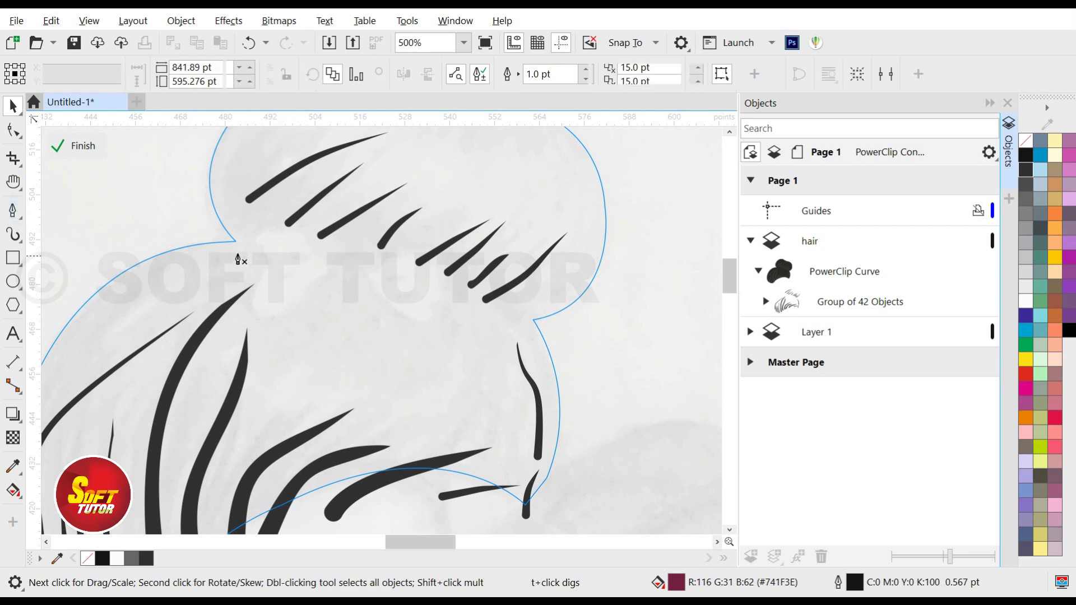
left_click(223, 246)
left_click_drag(547, 340, 638, 385)
left_click(548, 342)
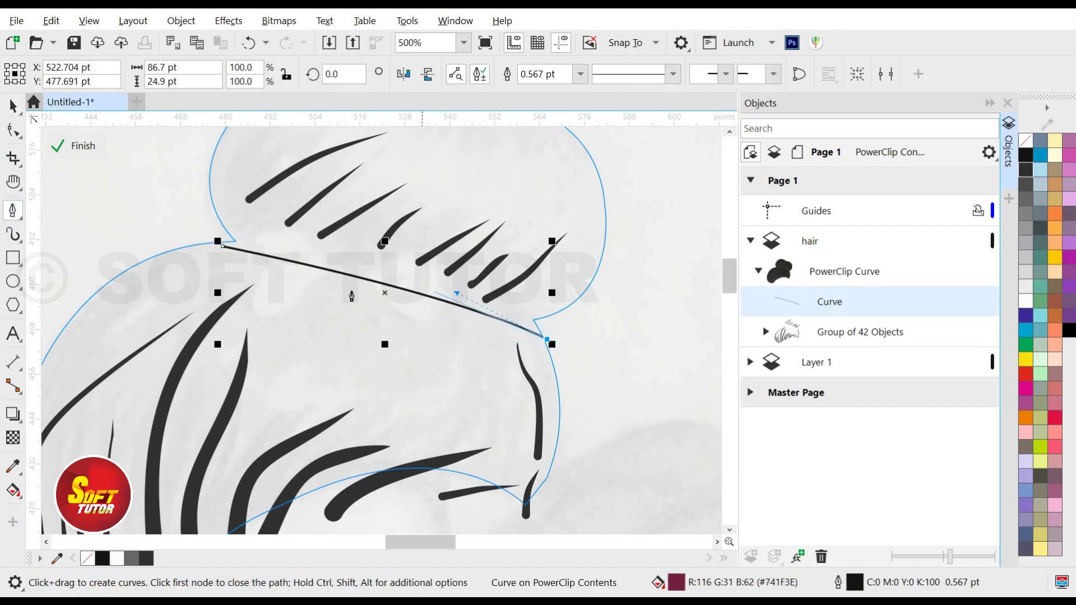
left_click_drag(204, 218, 108, 218)
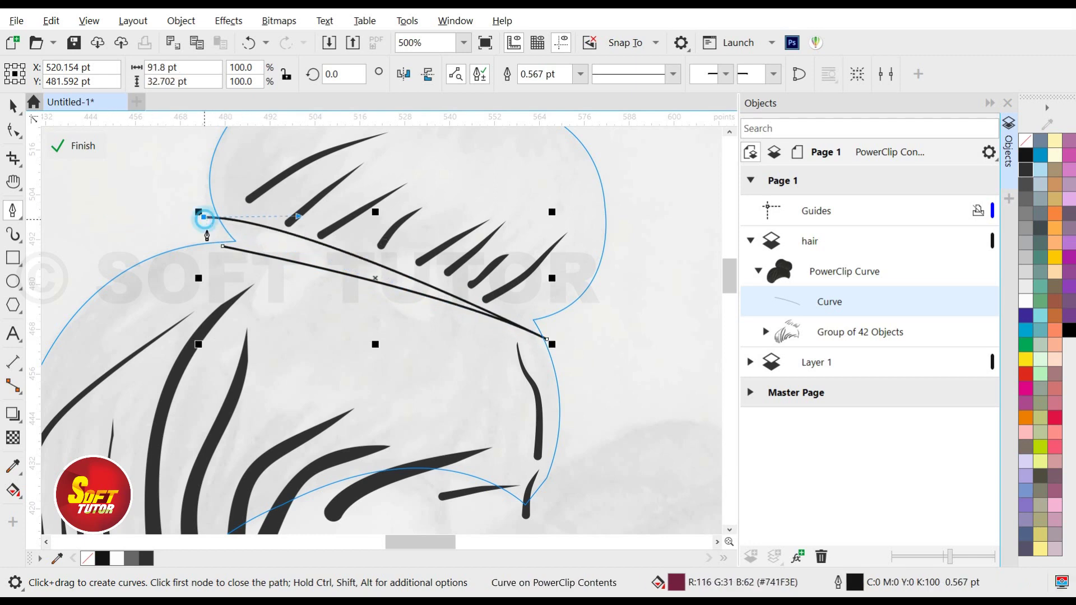
left_click(222, 245)
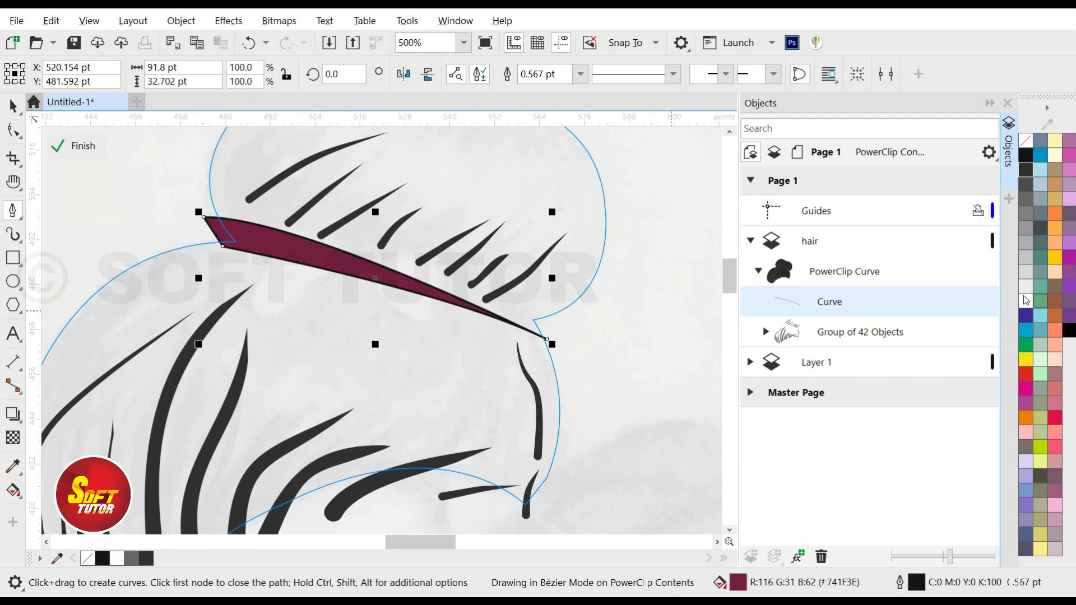
Fill the band with 80% black, remove its outline and finish editing the PowerClip.
left_click(1026, 184)
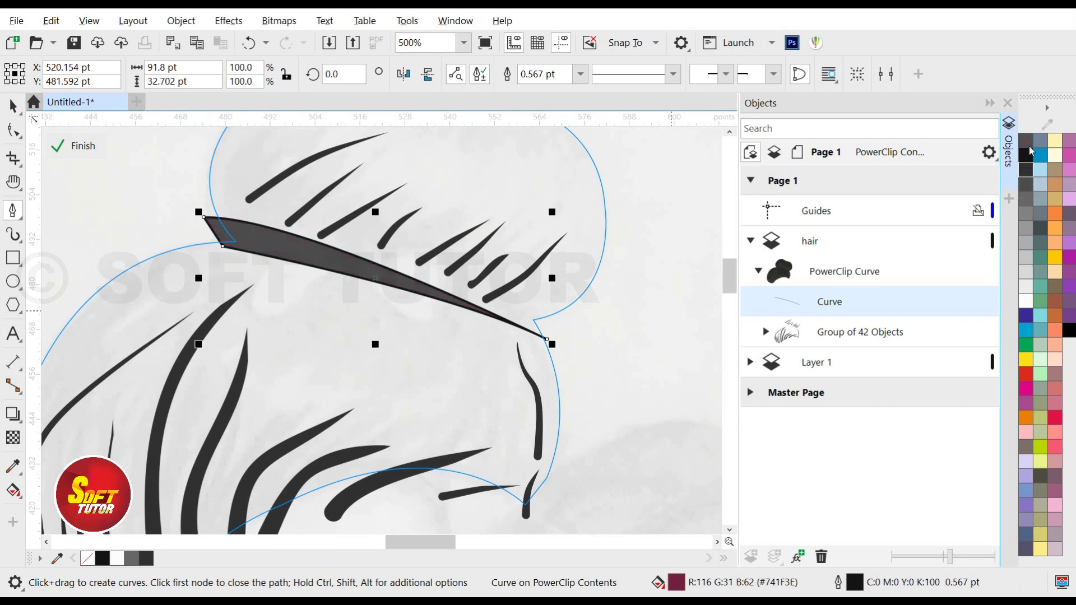
right_click(1025, 140)
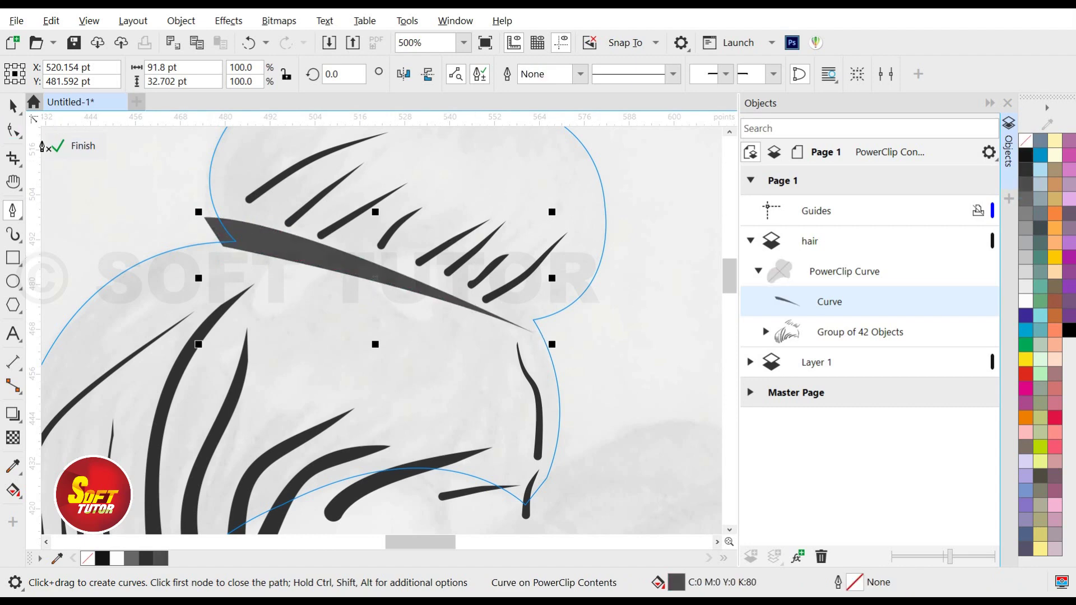
left_click(77, 145)
key("space")
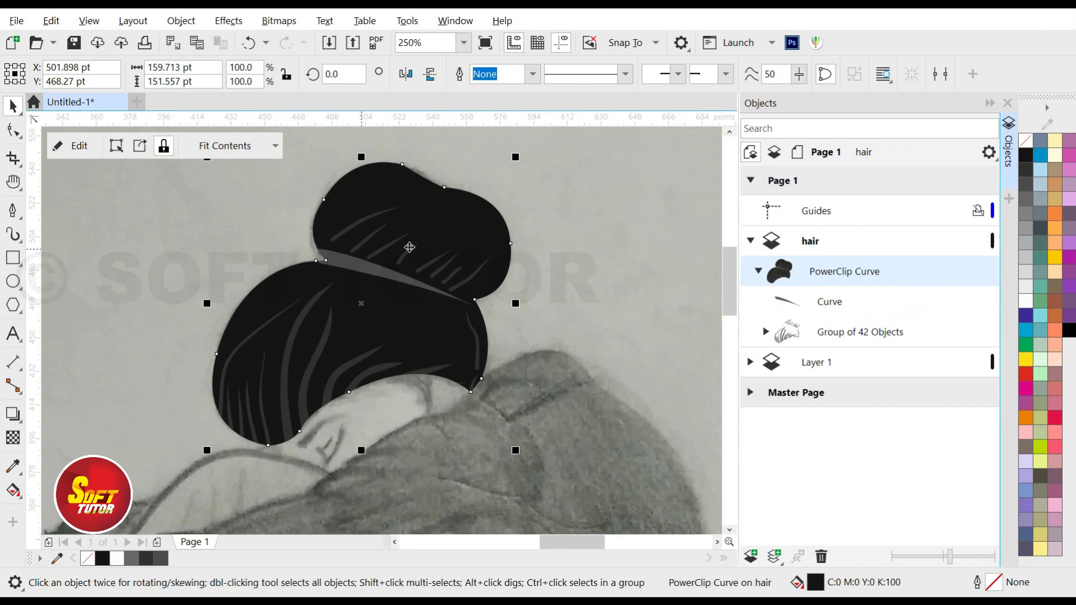
scroll(413, 275, "down", 2)
scroll(360, 234, "down", 1)
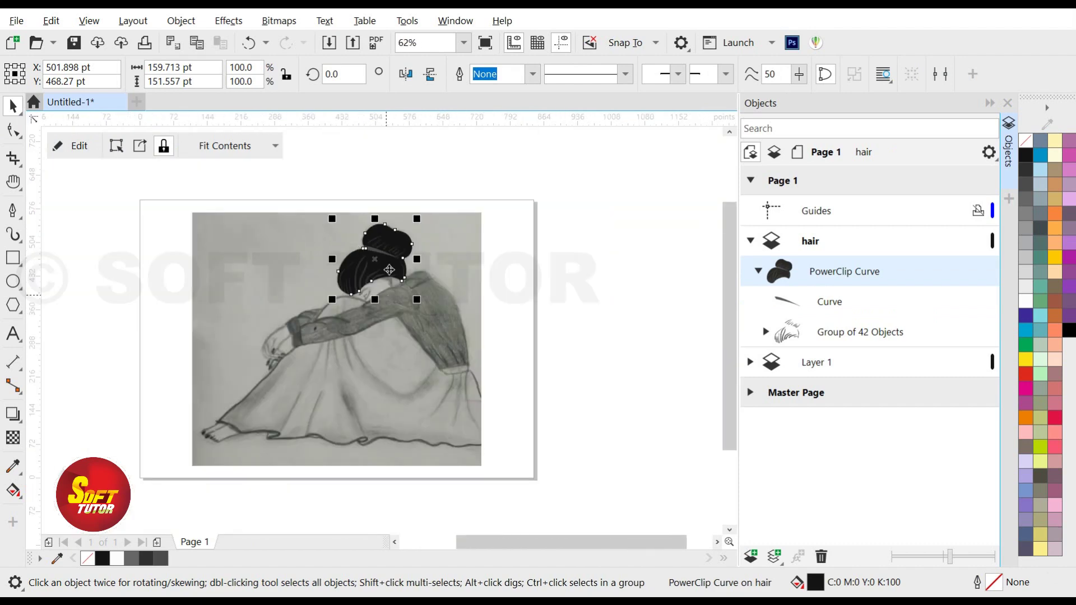
Hide the hair layer so the sketch underneath shows, and collapse its contents in the object list.
left_click(750, 241)
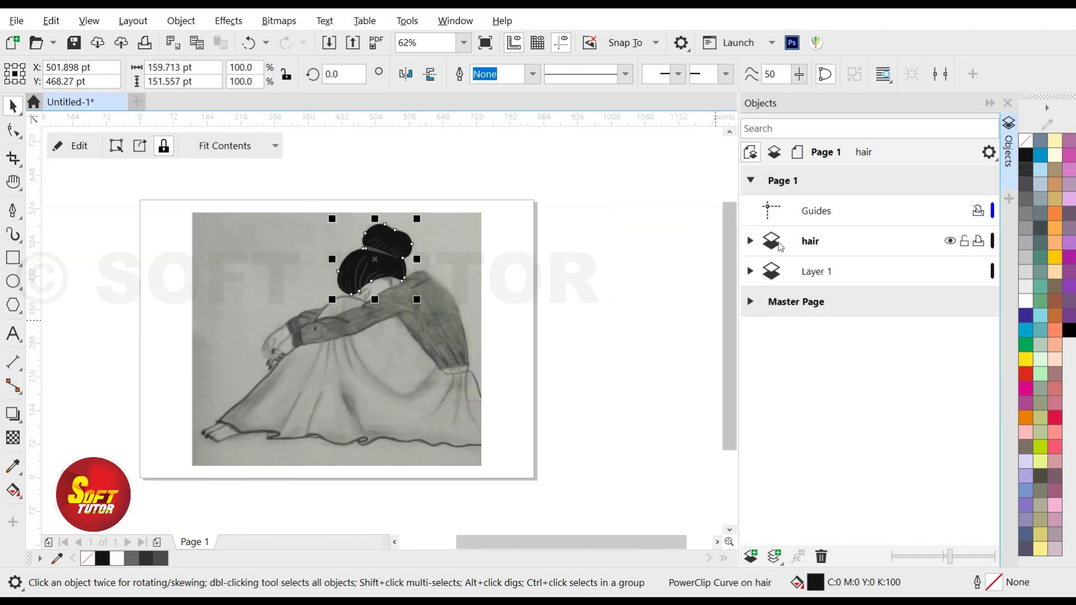
left_click(948, 242)
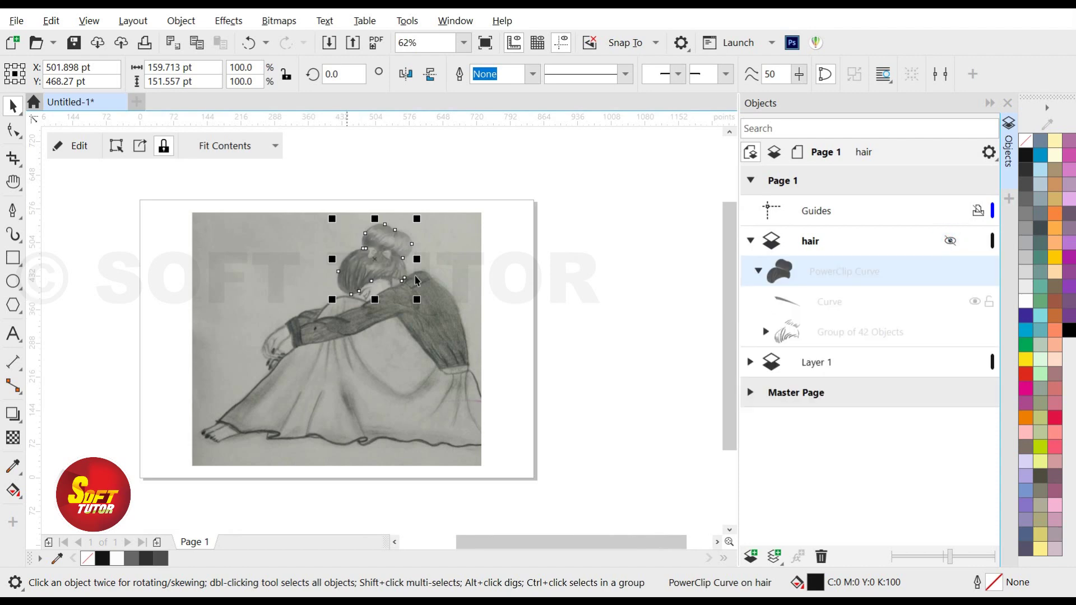
left_click(949, 243)
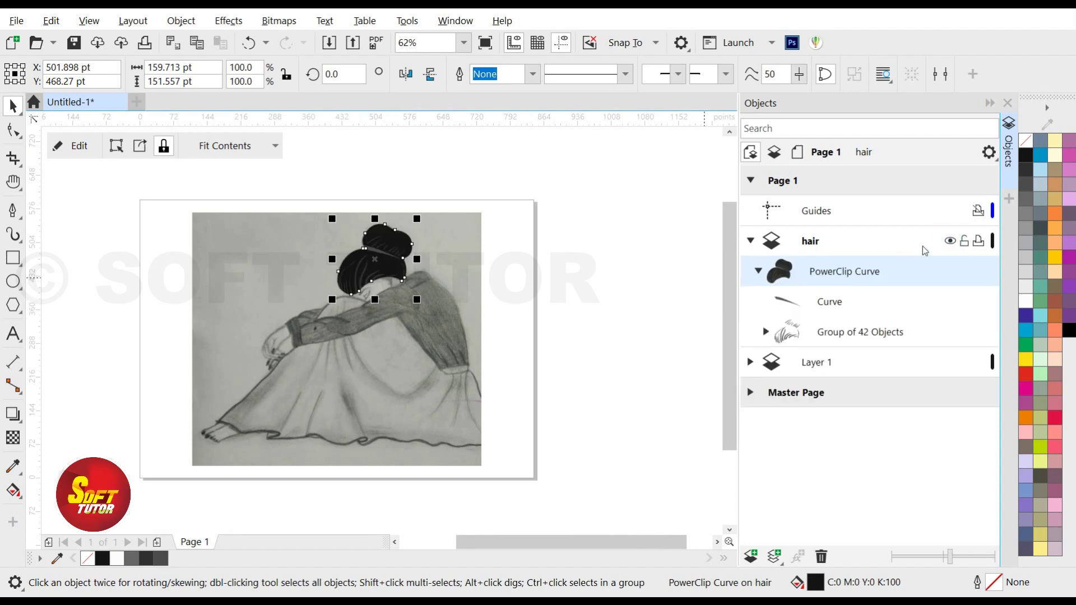
left_click(950, 242)
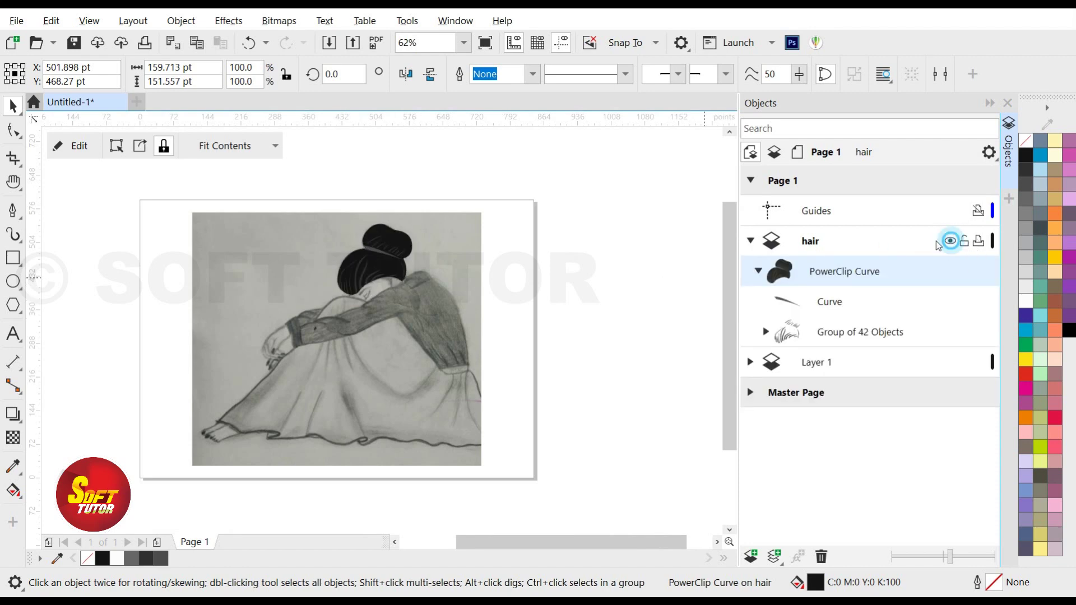
left_click(750, 242)
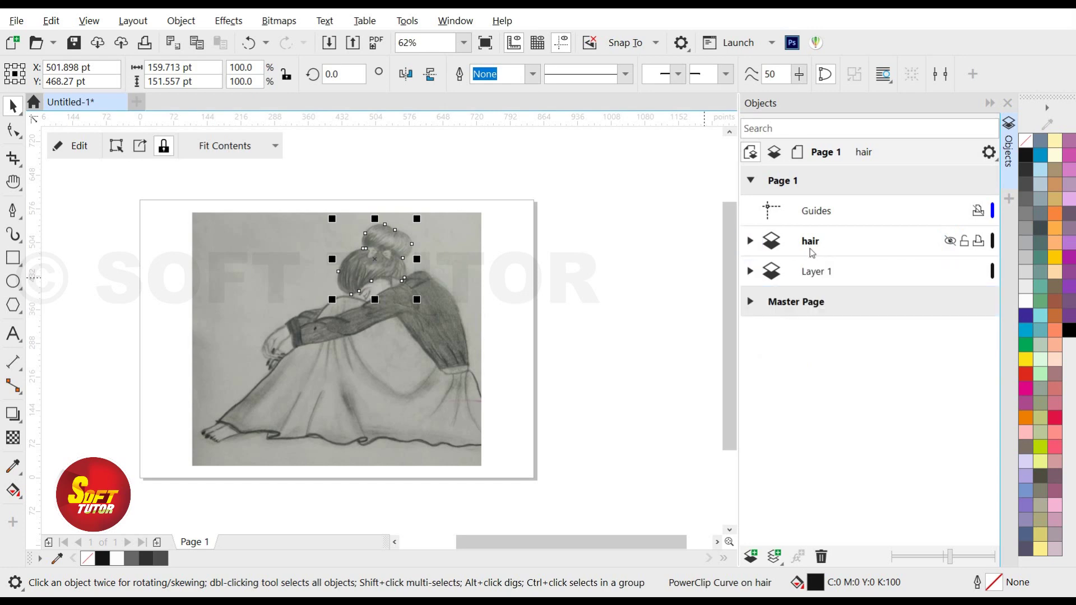
left_click(810, 246)
Add a new layer above the hair layer, name it Face and make it active.
left_click(752, 556)
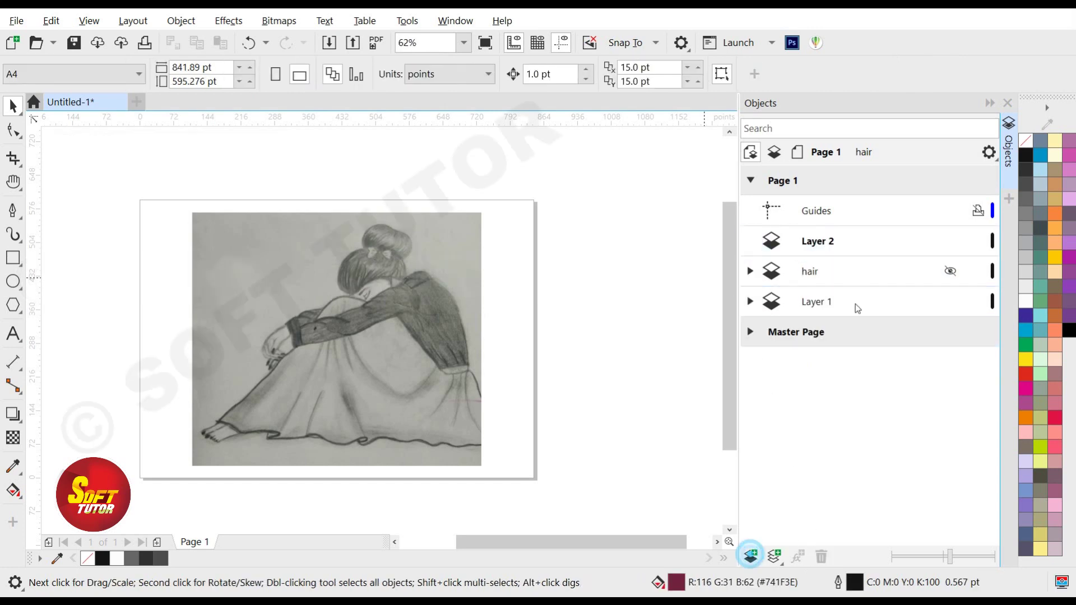
double_click(819, 246)
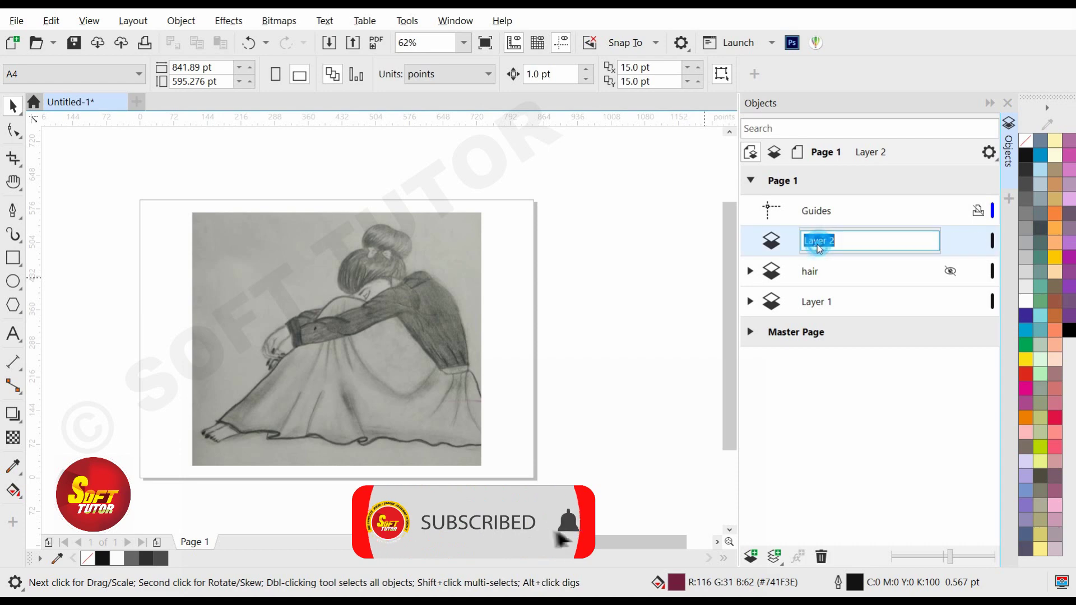
type("Fac")
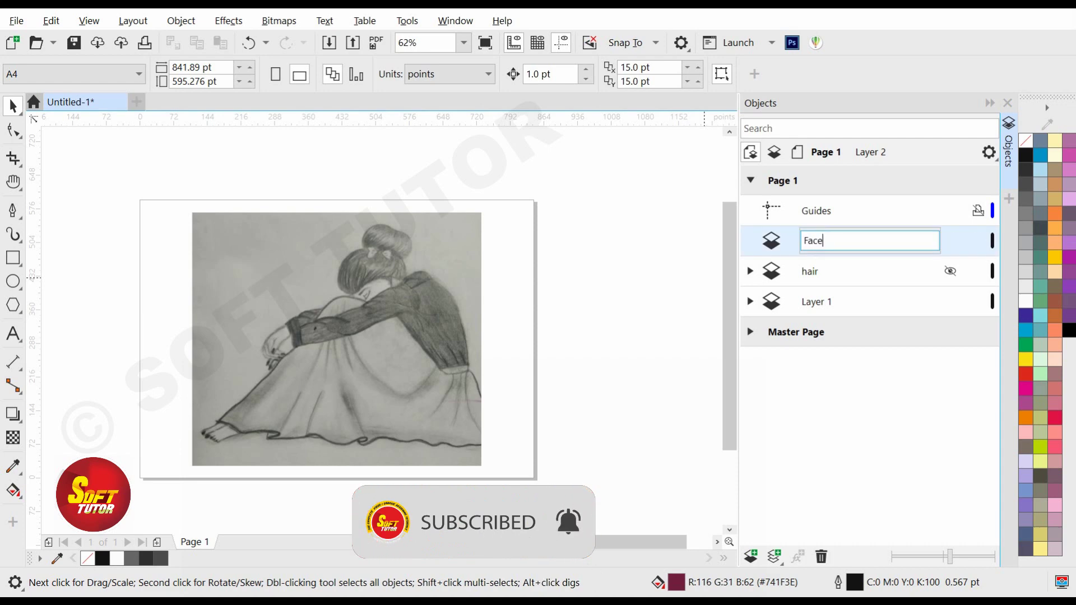
type("e")
key("Return")
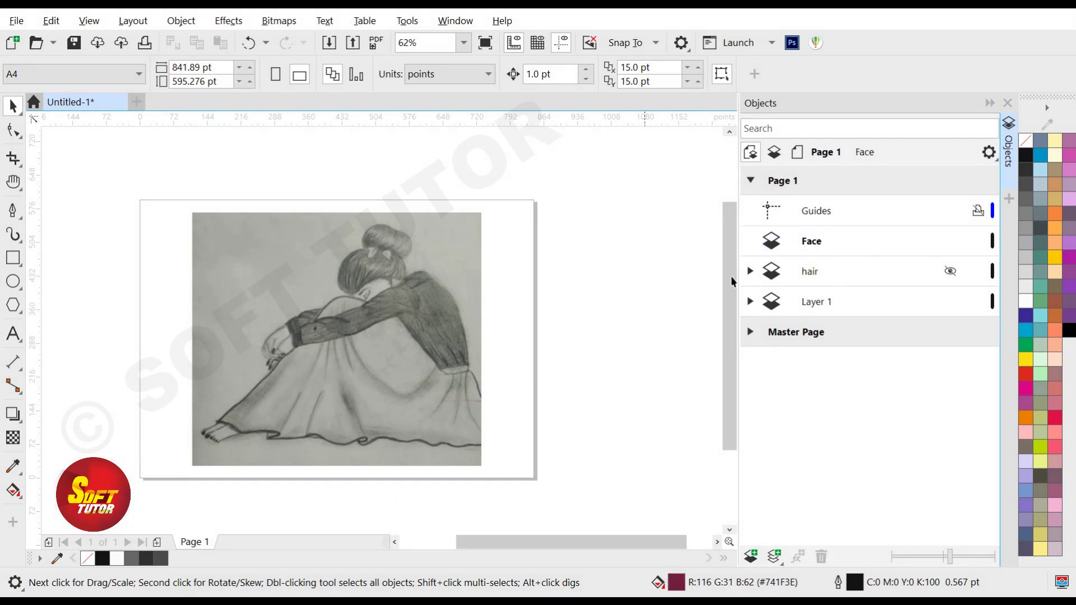
left_click(769, 247)
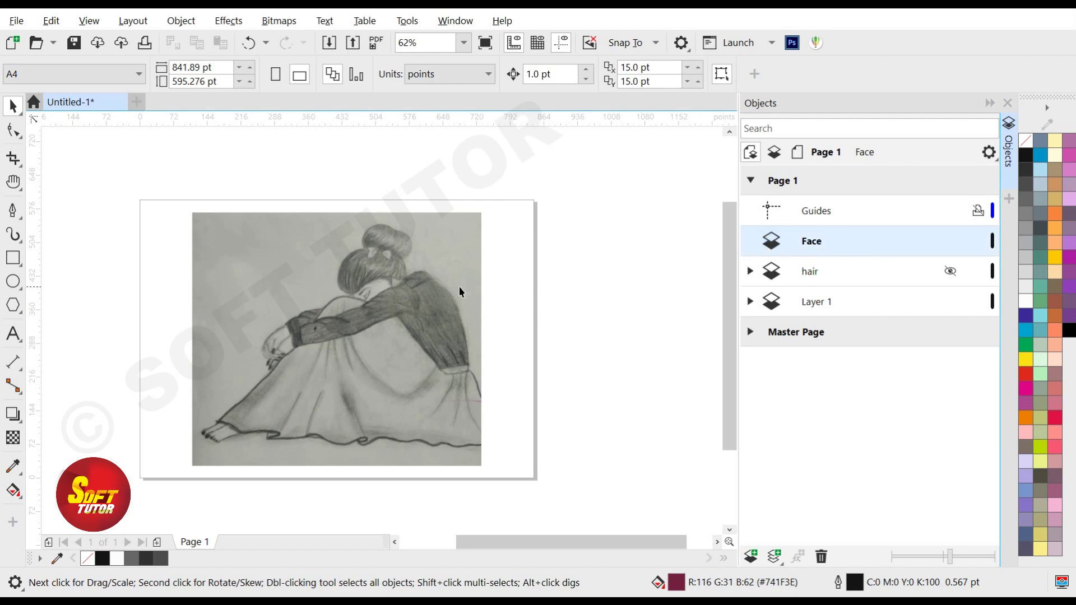
Draw a closed straight-sided outline, about 109 by 64 pt, around the visible face and neck area with the Pen tool.
scroll(376, 304, "up", 4)
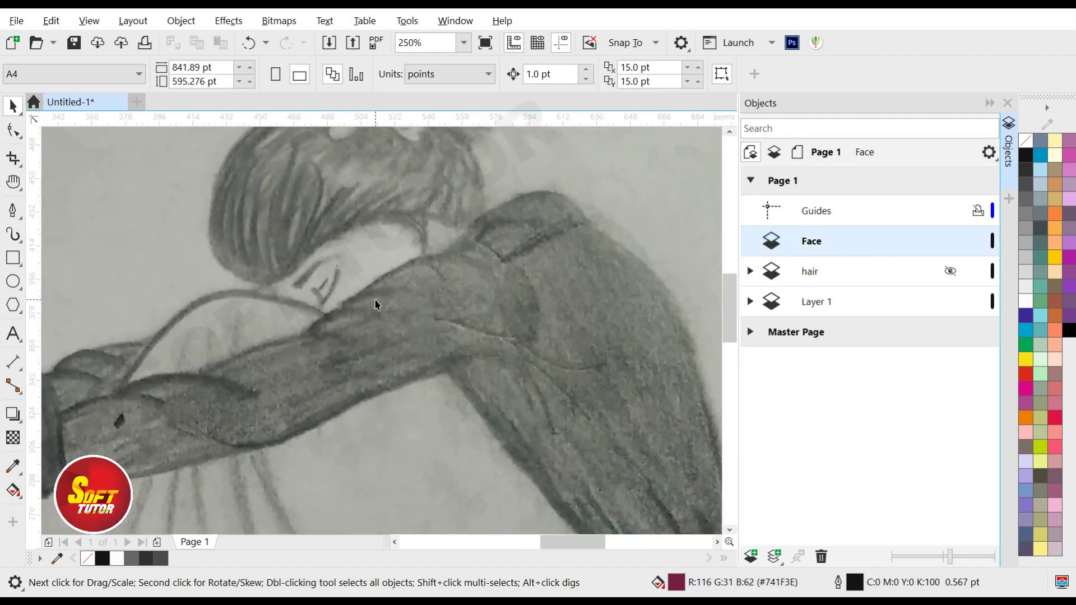
left_click(14, 212)
scroll(308, 296, "up", 2)
left_click(223, 277)
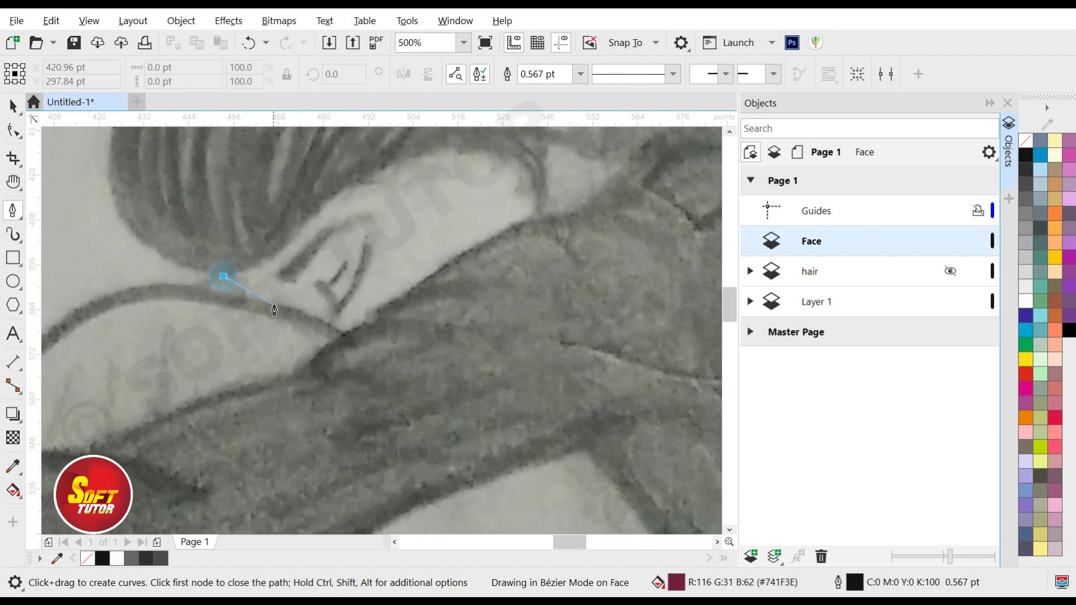
scroll(345, 354, "down", 2)
left_click(345, 352)
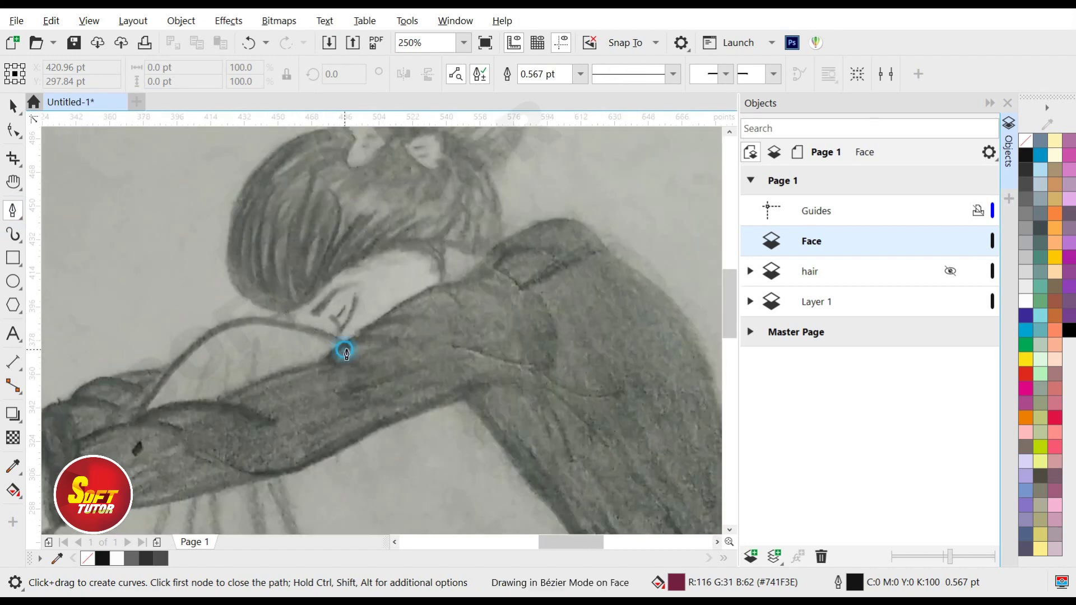
left_click(484, 274)
left_click(487, 239)
left_click(361, 230)
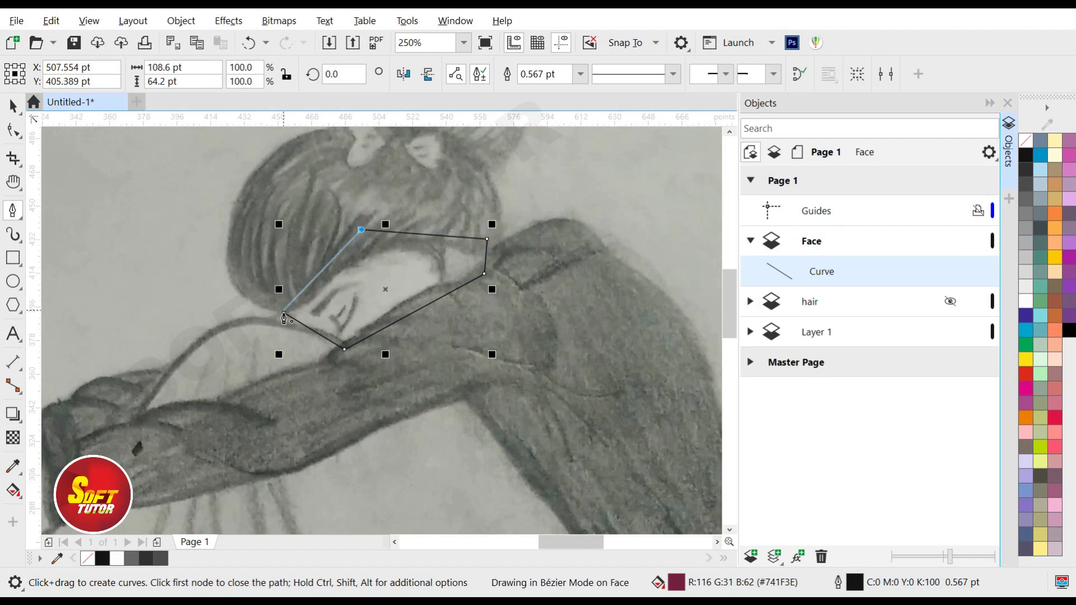
left_click(284, 314)
Trace the eyebrow as a closed tapering curve, about 30 by 19 pt, with a black outline and no fill.
left_click(283, 328)
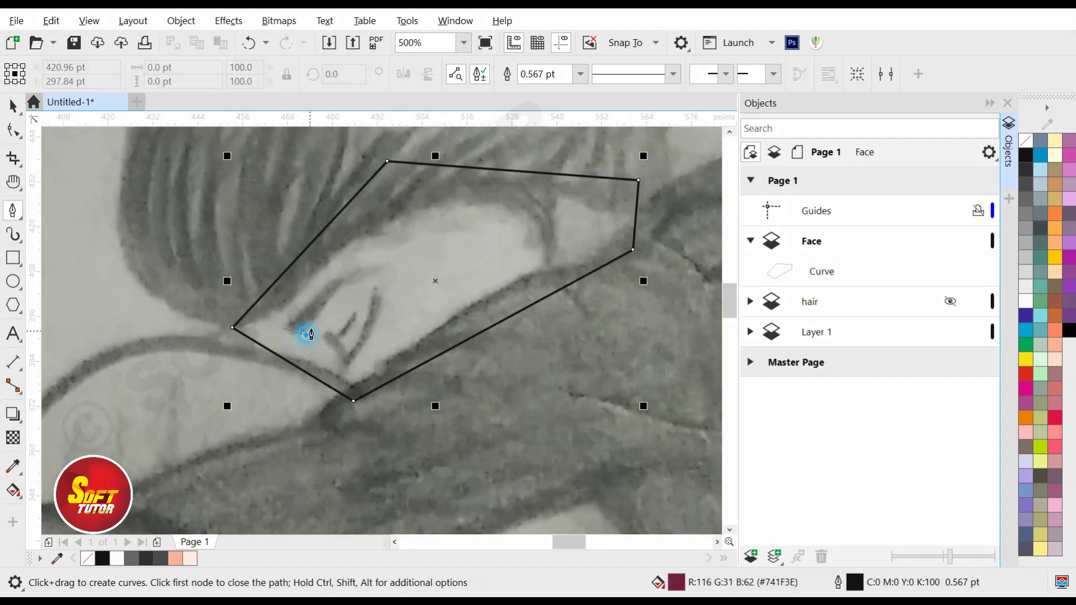
left_click_drag(306, 335, 315, 328)
mouse_move(396, 269)
left_mouse_down()
mouse_move(471, 256)
mouse_move(456, 261)
left_mouse_up()
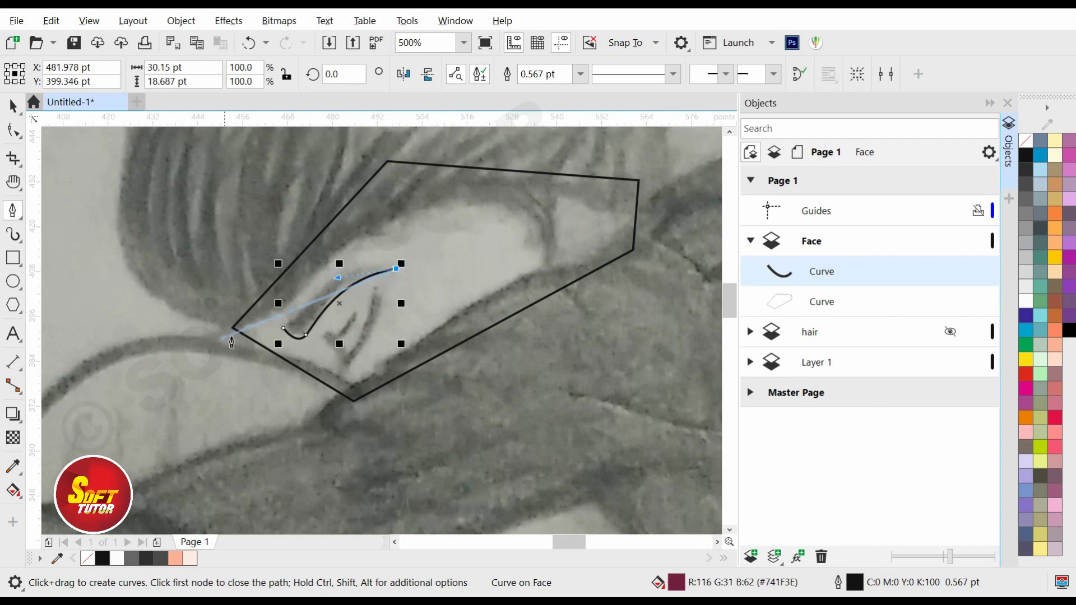
left_click(283, 328)
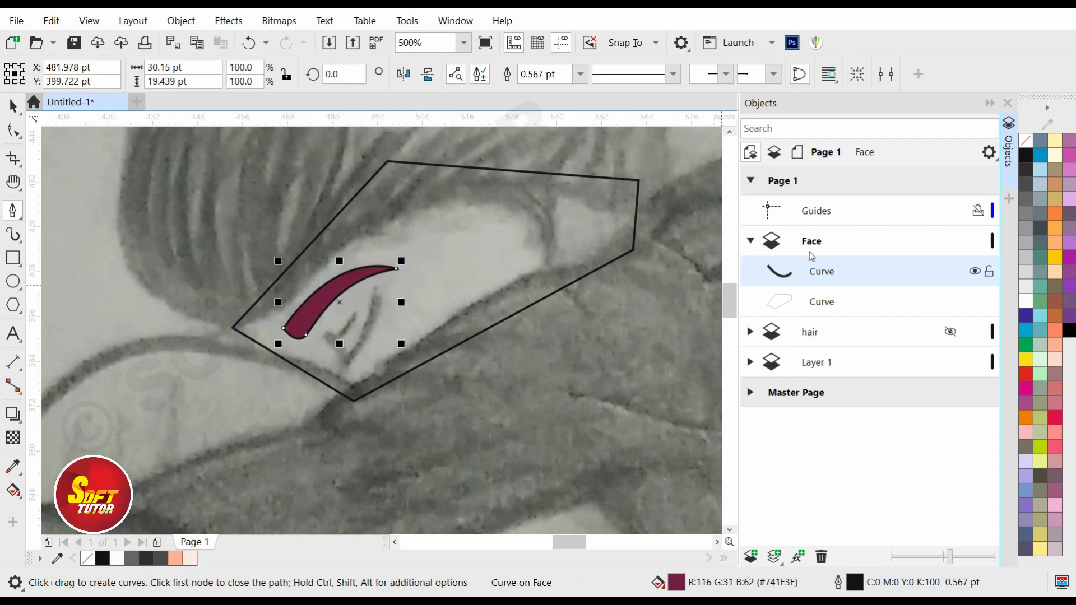
right_click(1025, 141)
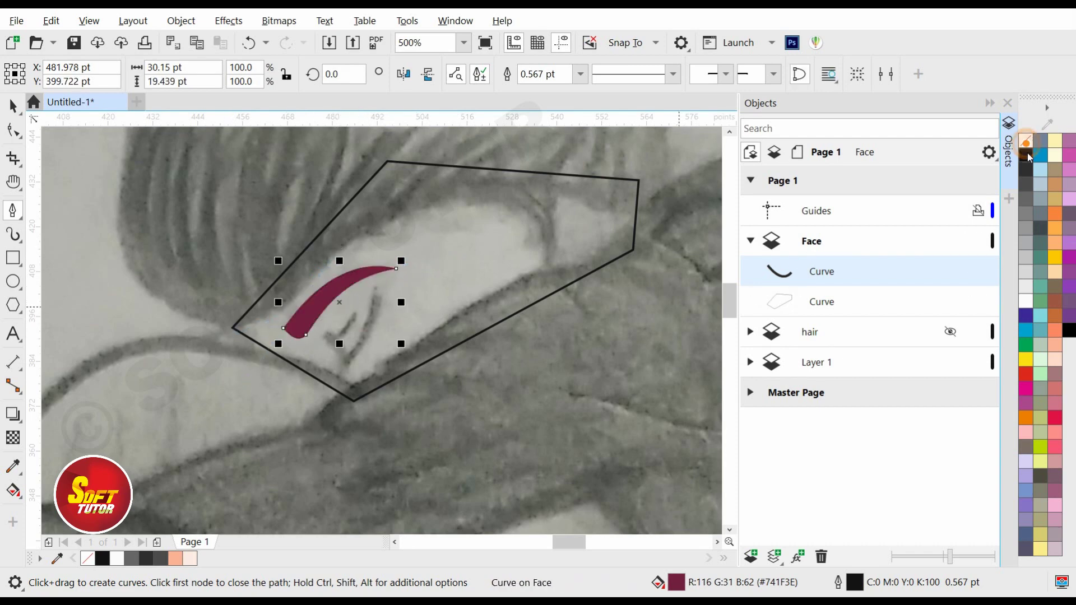
right_click(1025, 155)
left_click(1025, 140)
Round the sharp corner at the eyebrow's lower end with the Smooth tool, using a 5 pt nib and a rate of 5.
scroll(302, 321, "up", 1)
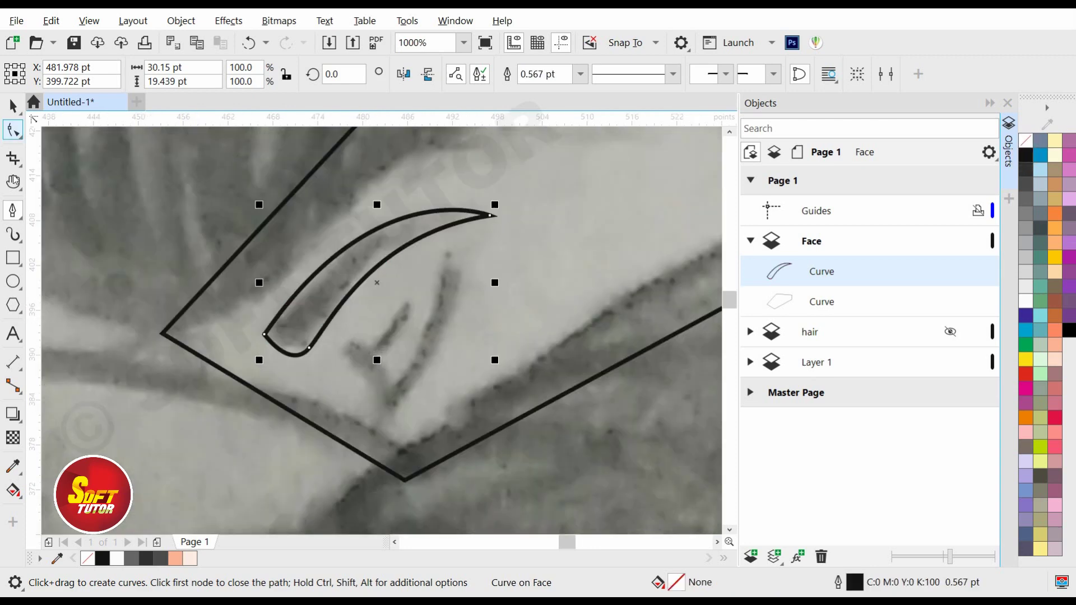
scroll(269, 338, "up", 2)
left_click(14, 131)
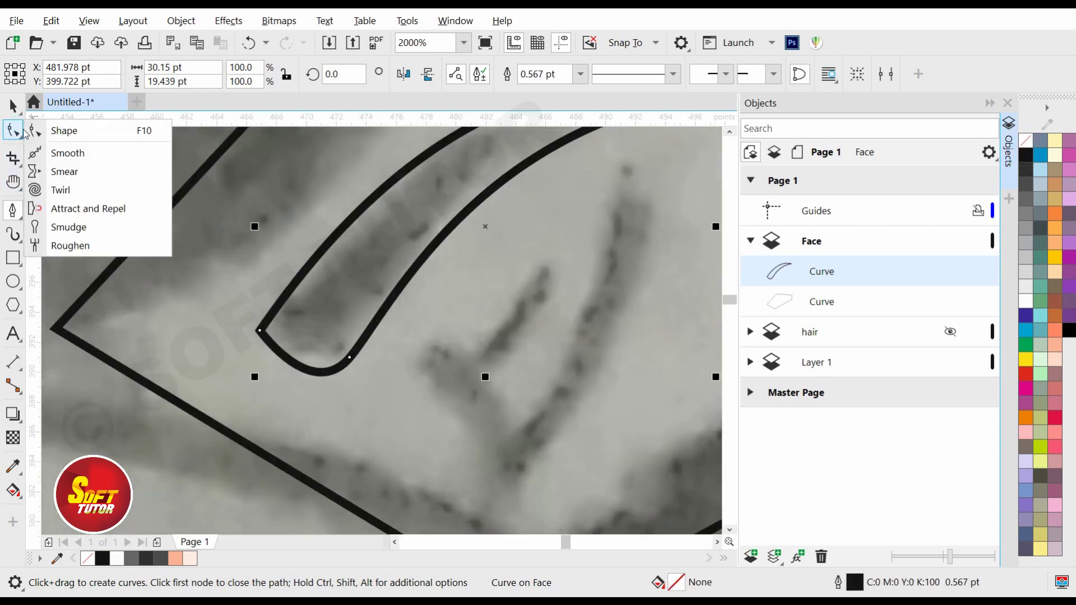
left_click(67, 153)
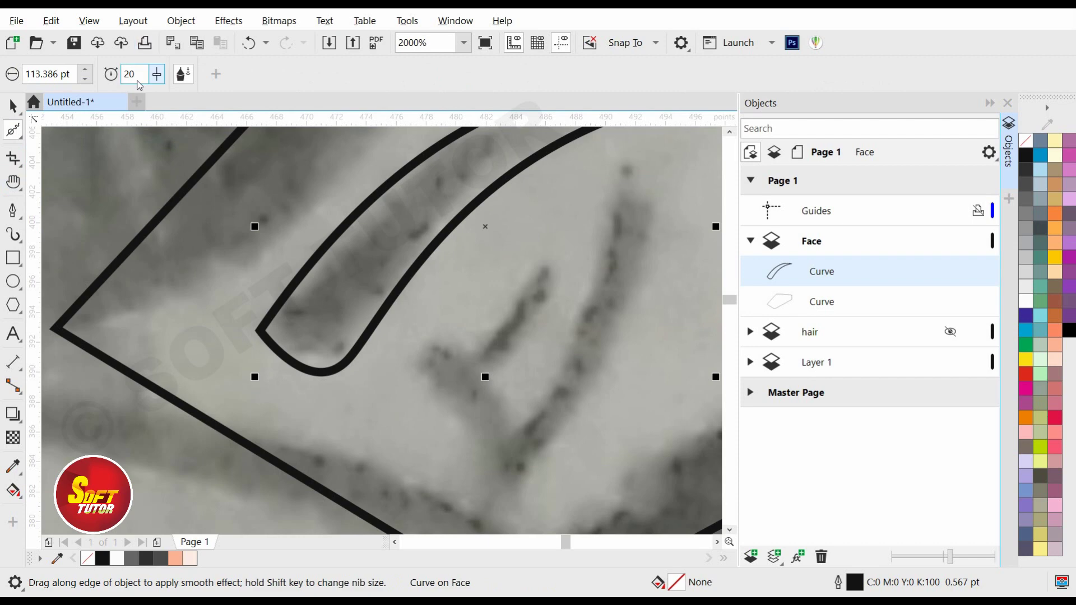
scroll(233, 338, "down", 4)
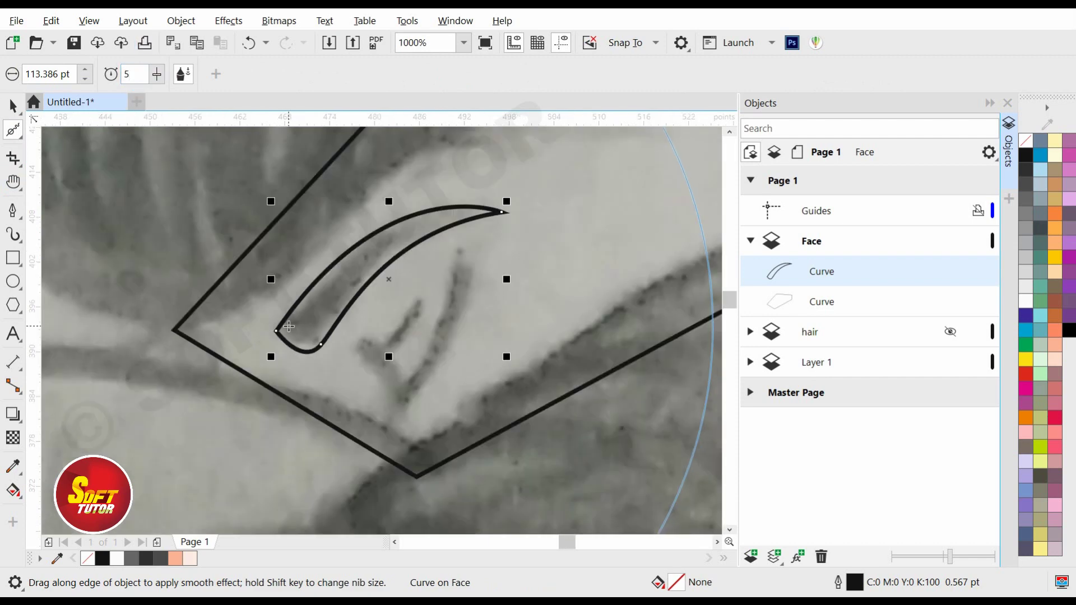
left_click(68, 74)
type("5")
key("Return")
scroll(290, 322, "up", 4)
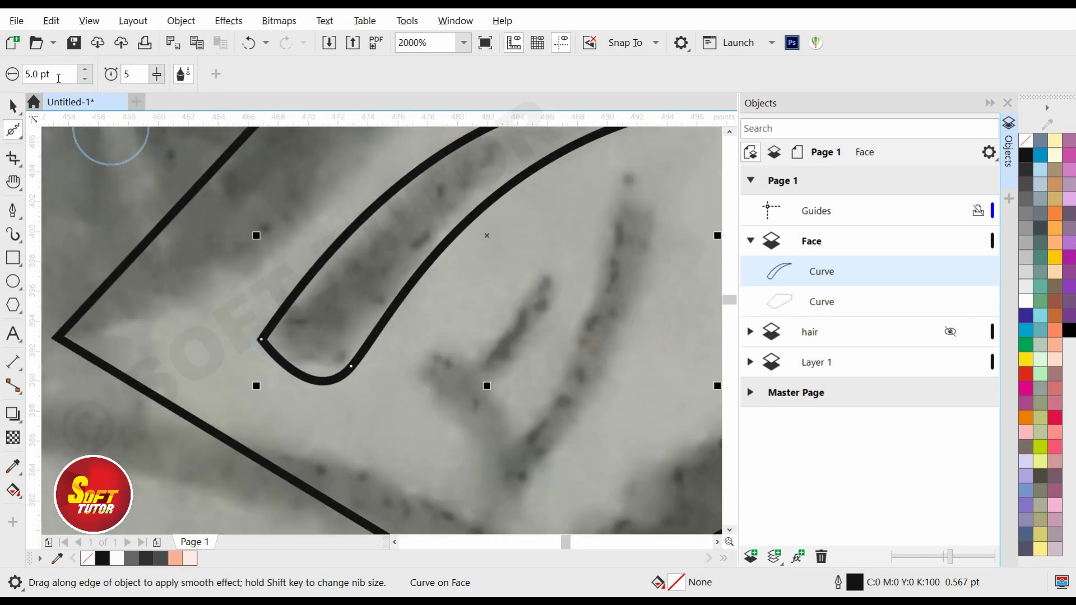
key("Return")
mouse_move(261, 339)
left_mouse_down()
mouse_move(334, 323)
mouse_move(244, 329)
mouse_move(308, 328)
mouse_move(265, 342)
mouse_move(276, 347)
mouse_move(283, 319)
left_mouse_up()
scroll(292, 365, "down", 1)
scroll(334, 296, "down", 2)
key("space")
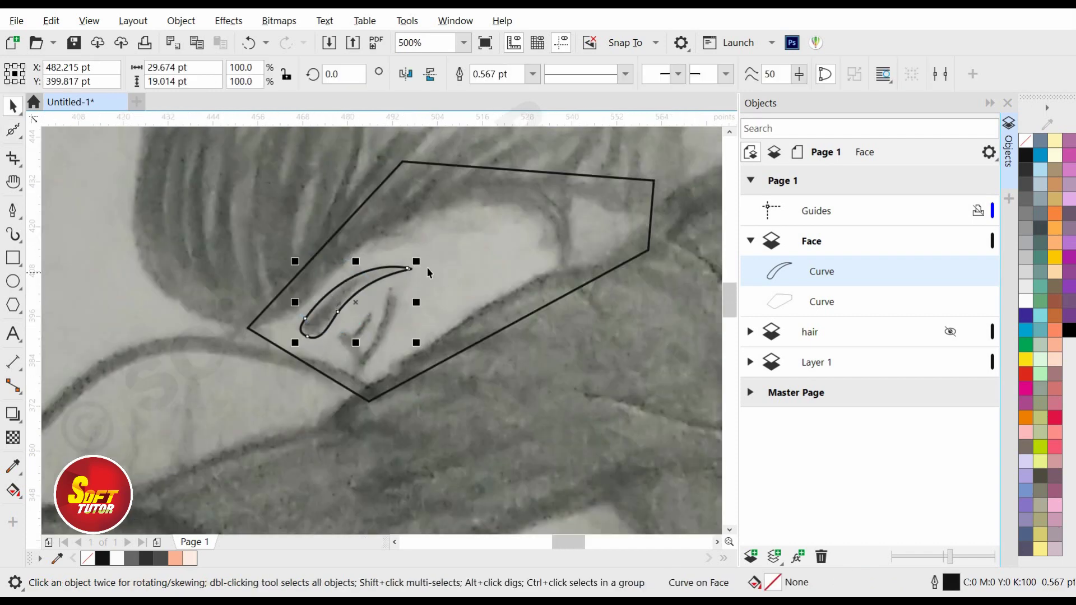
Trace the short inner eye line as a closed thin curve, about 8 by 7 pt, and remove its fill.
left_click(21, 216)
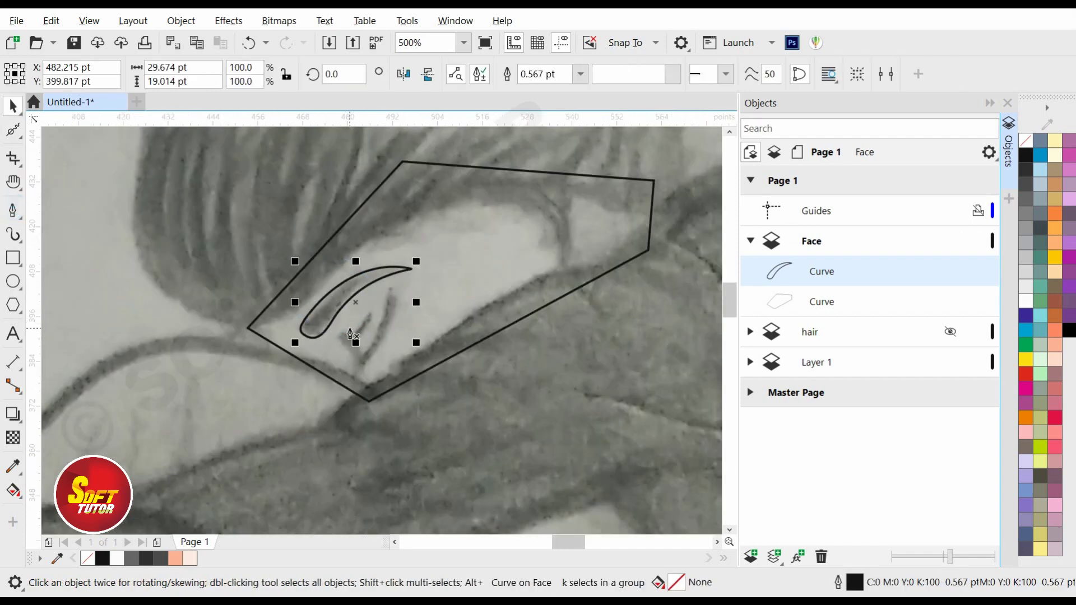
scroll(350, 328, "up", 2)
left_click(331, 340)
left_click_drag(393, 295, 420, 215)
left_click(393, 297)
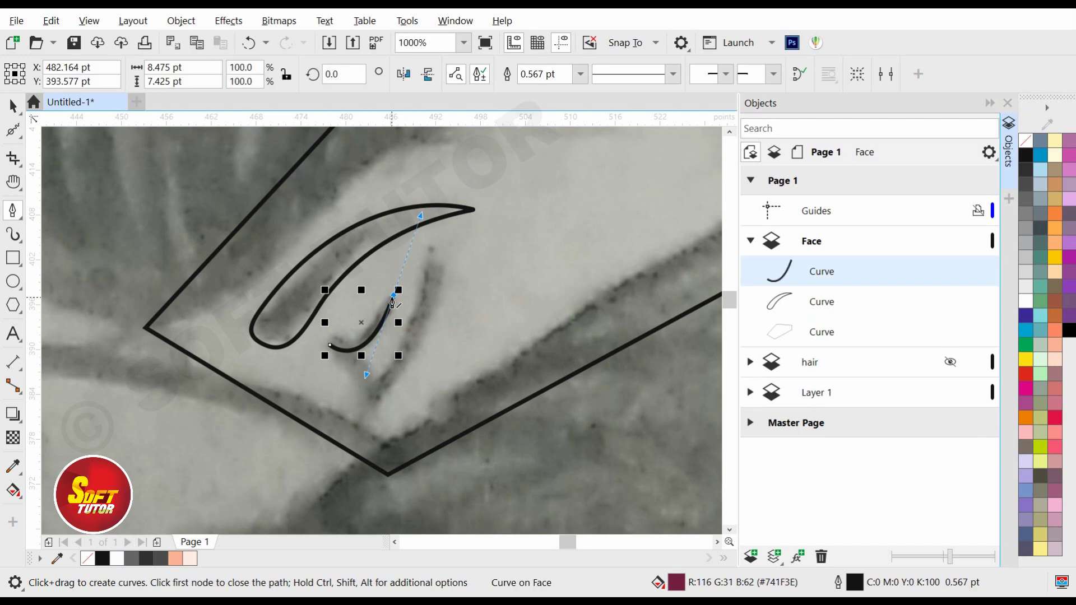
left_click_drag(334, 338, 297, 316)
left_click_drag(329, 352, 331, 353)
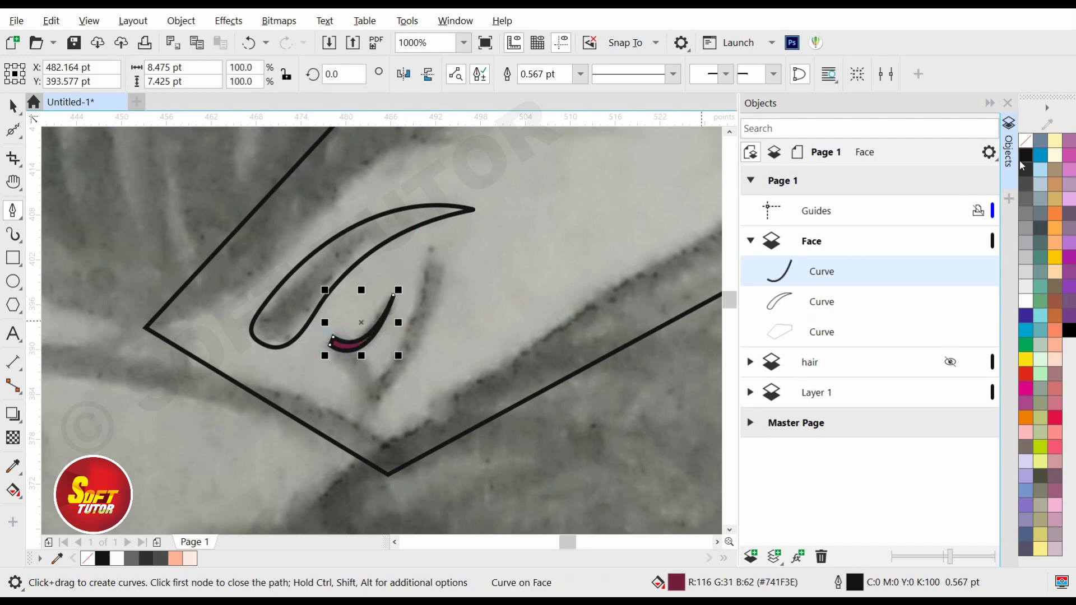
left_click(1027, 144)
Trace the outer V-shaped eye line as a closed curve, about 13 by 23 pt, beside the inner eye line.
scroll(339, 375, "down", 2)
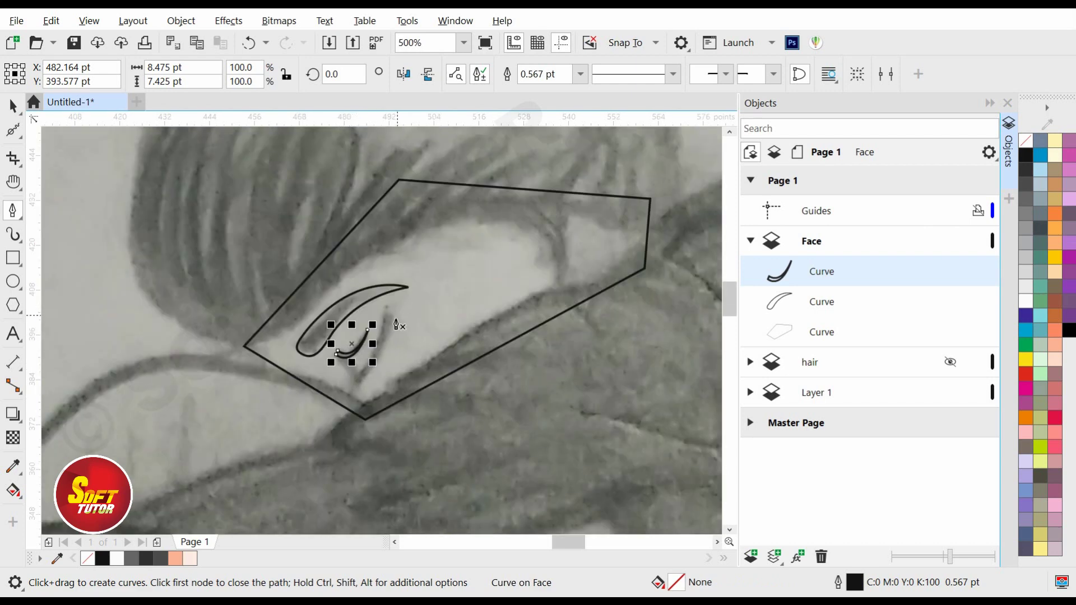
left_click(344, 366)
left_click(355, 392)
left_click_drag(391, 307, 388, 287)
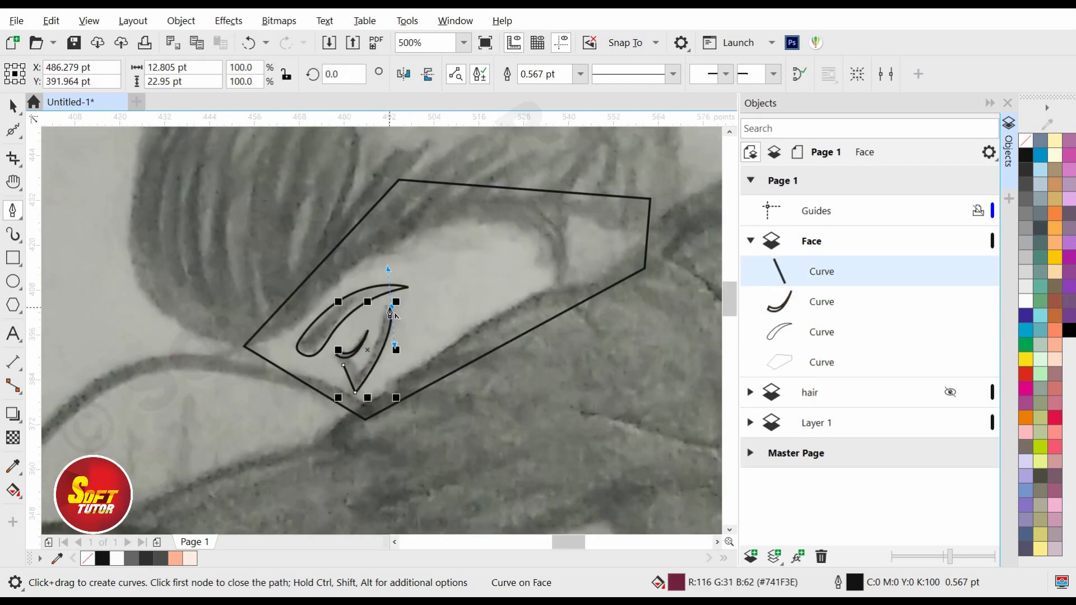
left_click(384, 307)
left_click_drag(345, 366, 369, 409)
Reshape the V-shaped eye line's nodes and handles into a slimmer form with a pointed upper end, and remove its fill.
scroll(386, 348, "up", 2)
left_click(19, 135)
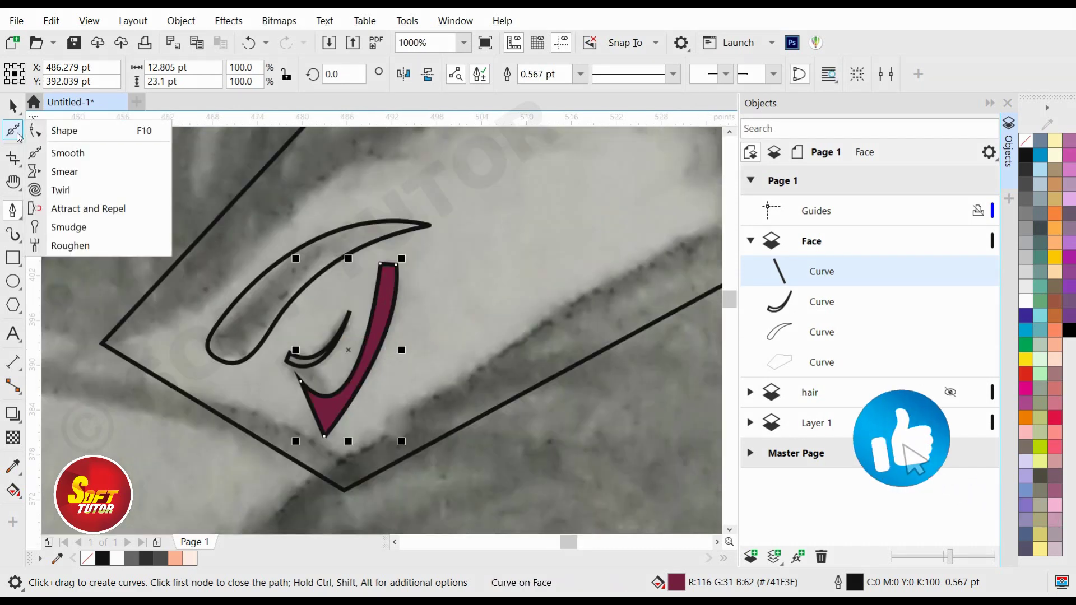
left_click(50, 130)
left_click_drag(369, 252, 354, 347)
left_click(136, 74)
left_click(396, 265)
left_click_drag(368, 457, 350, 423)
left_click_drag(354, 347, 376, 333)
left_click(327, 433)
left_click_drag(327, 433, 328, 425)
left_click_drag(302, 384, 300, 381)
left_click_drag(416, 260, 391, 278)
left_click_drag(403, 340, 396, 346)
left_click_drag(349, 422, 345, 424)
left_click(1025, 141)
scroll(342, 348, "down", 1)
left_click(12, 106)
Draw a closed curved shadow shape, about 38 pt wide, along the hairline and down the jaw to the shoulder.
left_click(12, 210)
scroll(608, 230, "up", 1)
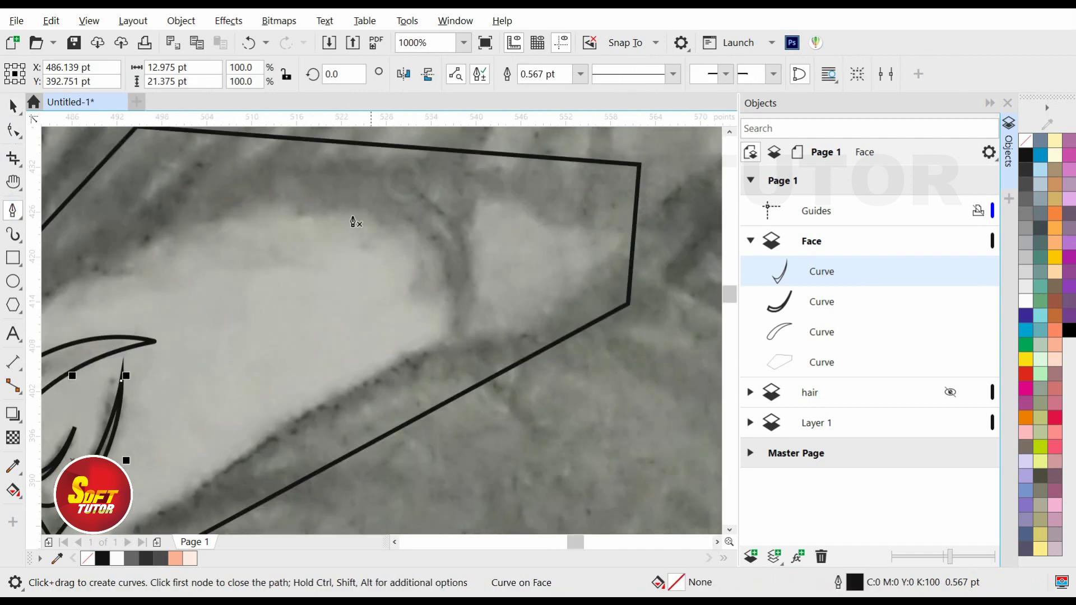
scroll(331, 206, "down", 1)
left_click(265, 215)
mouse_move(390, 269)
left_mouse_down()
mouse_move(379, 351)
mouse_move(392, 384)
left_mouse_up()
left_click(390, 269, "alt")
left_click(408, 267)
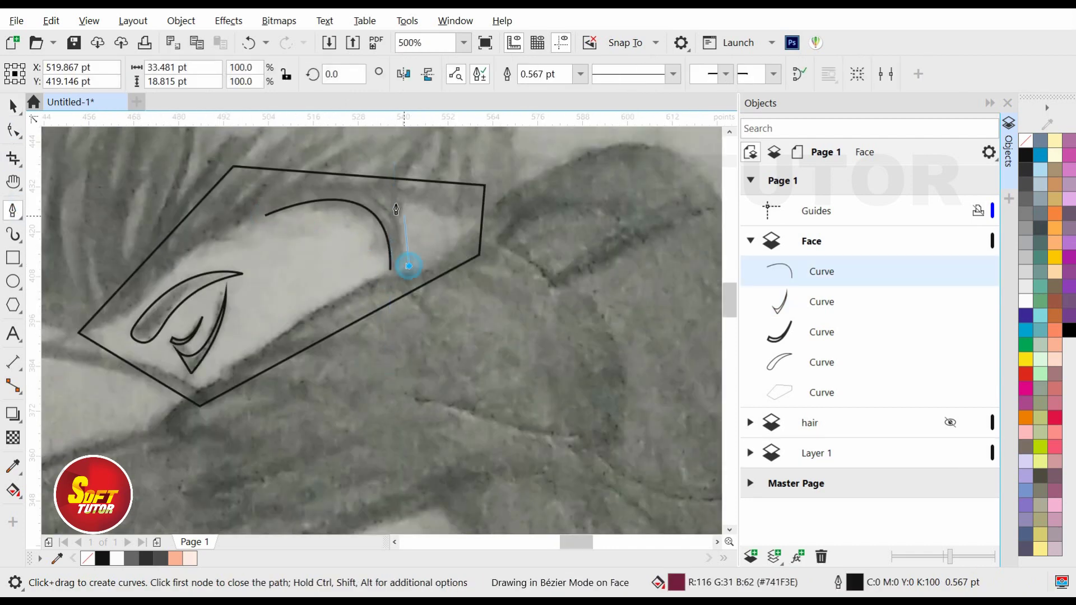
key("ctrl+z")
left_click_drag(406, 198, 402, 251)
left_click(265, 215)
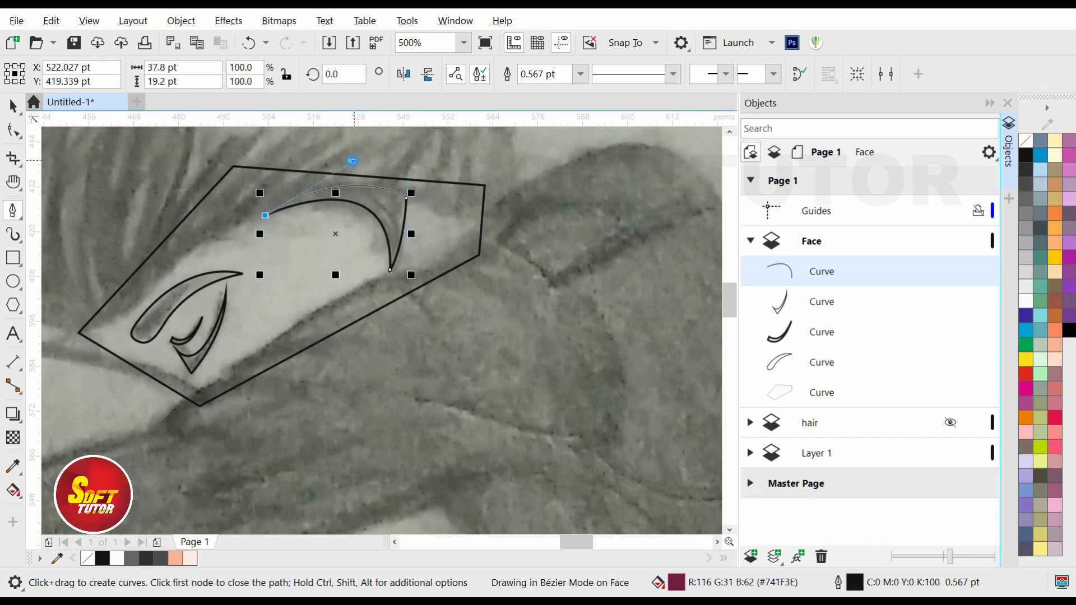
Draw a small closed sliver, about 2 by 7 pt, just inside the curved shadow near the jaw.
left_click(369, 222)
left_click(376, 246)
scroll(378, 226, "up", 1)
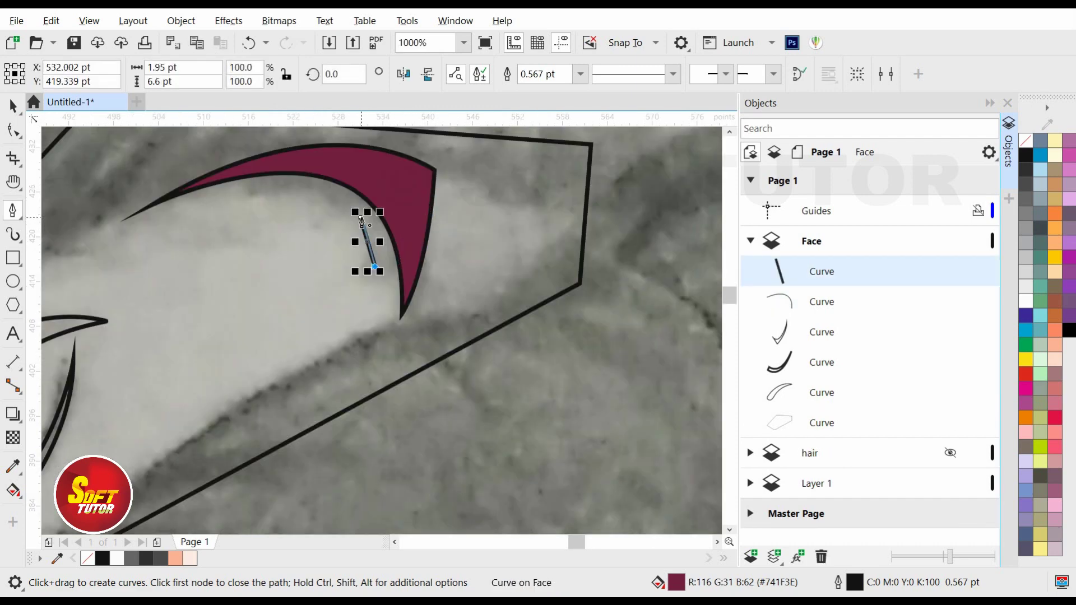
left_click_drag(360, 217, 385, 249)
Select the small sliver together with the large curved shadow and remove the outline from both.
scroll(384, 249, "down", 1)
key("space")
left_click(400, 216, "shift")
left_click(408, 215, "shift")
right_click(1027, 140)
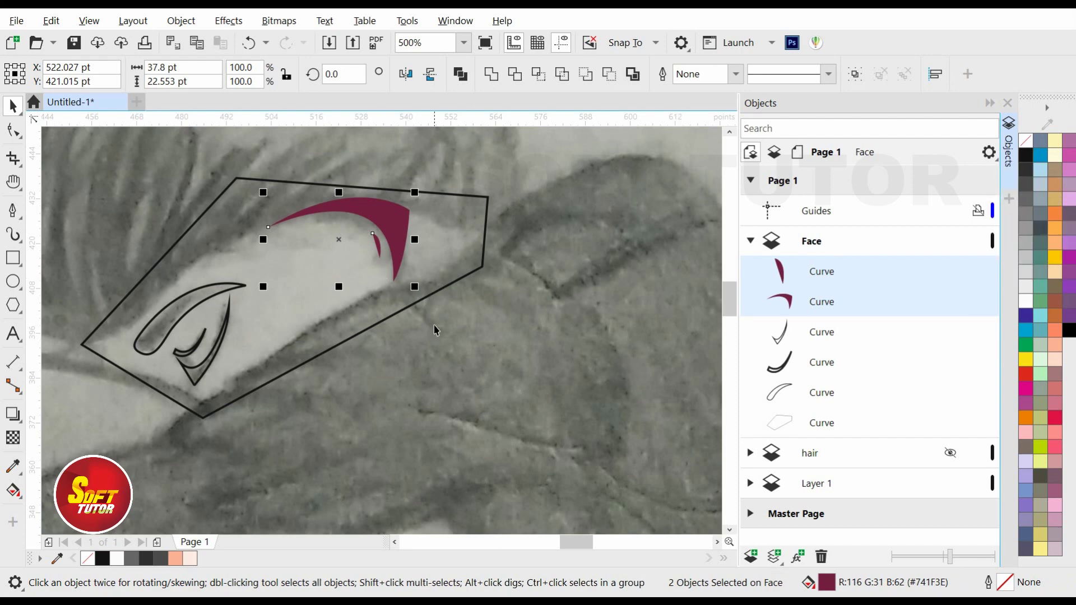
Fill the eyebrow shape with black and the two eye-line shapes with dark grey, removing the outlines of all three.
scroll(435, 330, "down", 2)
left_click(273, 306)
left_click(284, 298)
scroll(286, 314, "up", 1)
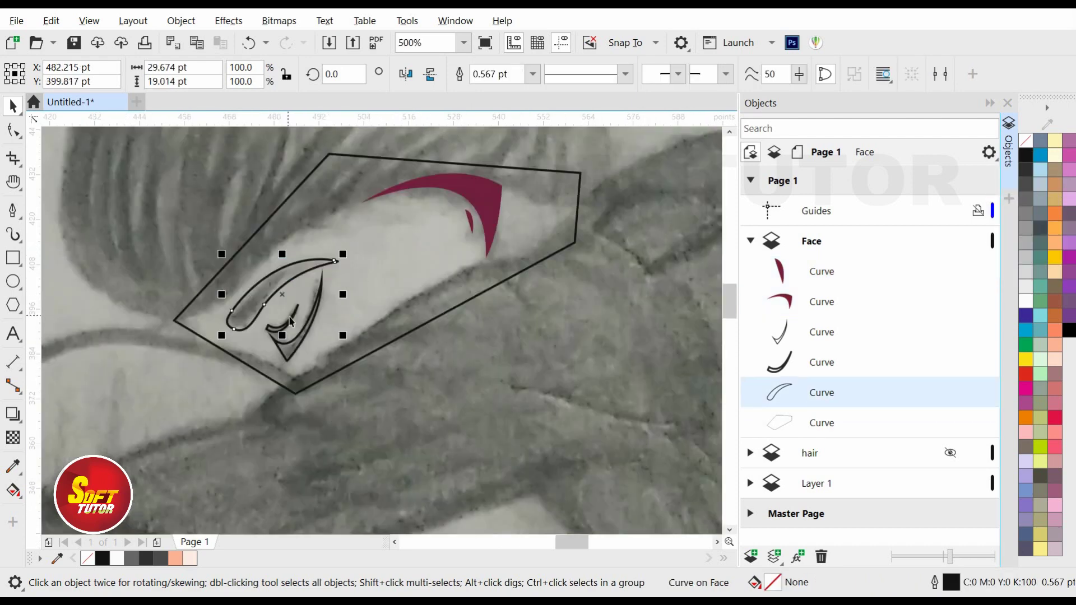
left_click(288, 326, "shift")
left_click(298, 344, "shift")
left_click(1025, 155)
right_click(1026, 140)
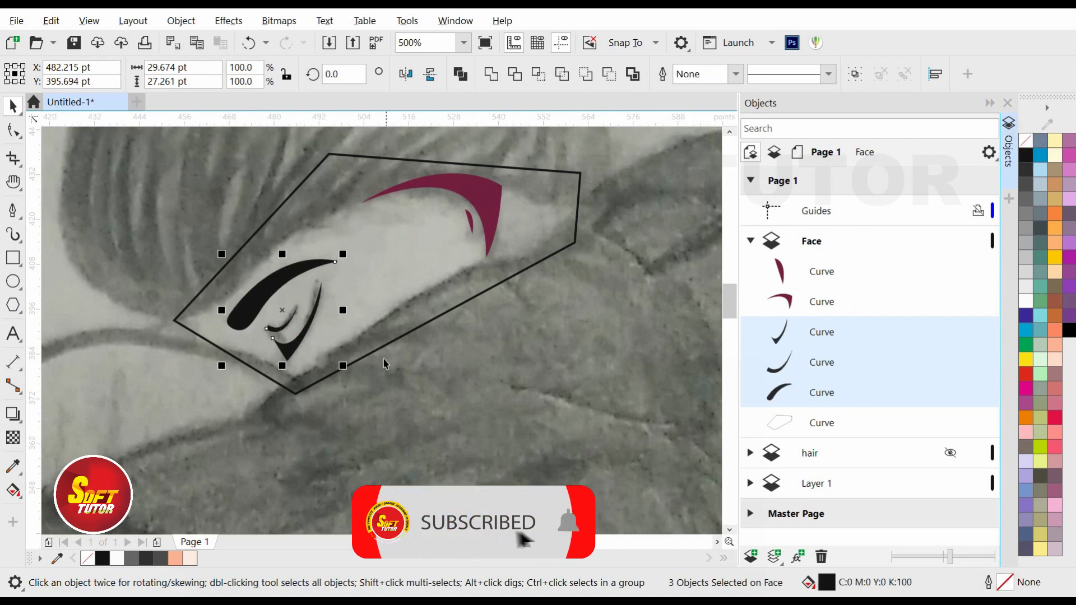
left_click(299, 343)
left_click(286, 327, "shift")
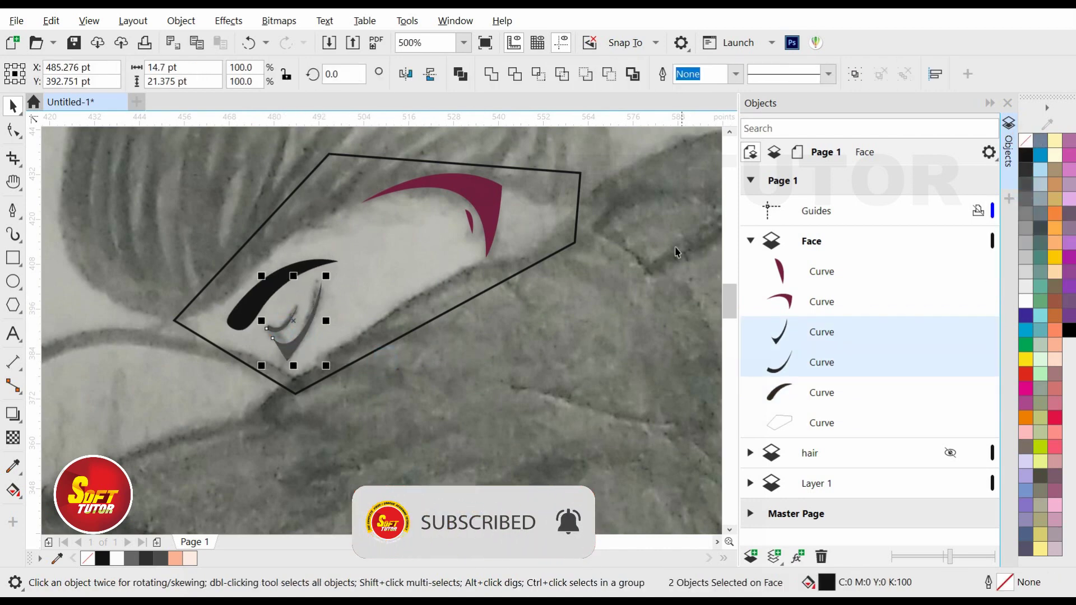
Recolor the large curved shadow and the small sliver with a light peach fill, C8 M31 Y38 K1.
left_click(470, 220)
left_click(469, 220, "shift")
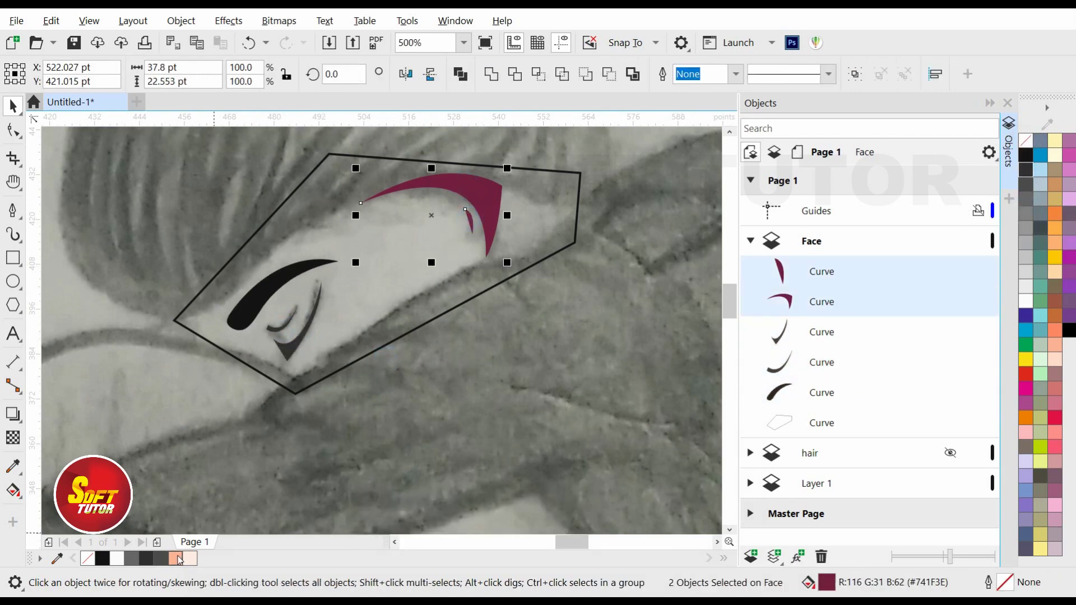
left_click(175, 558)
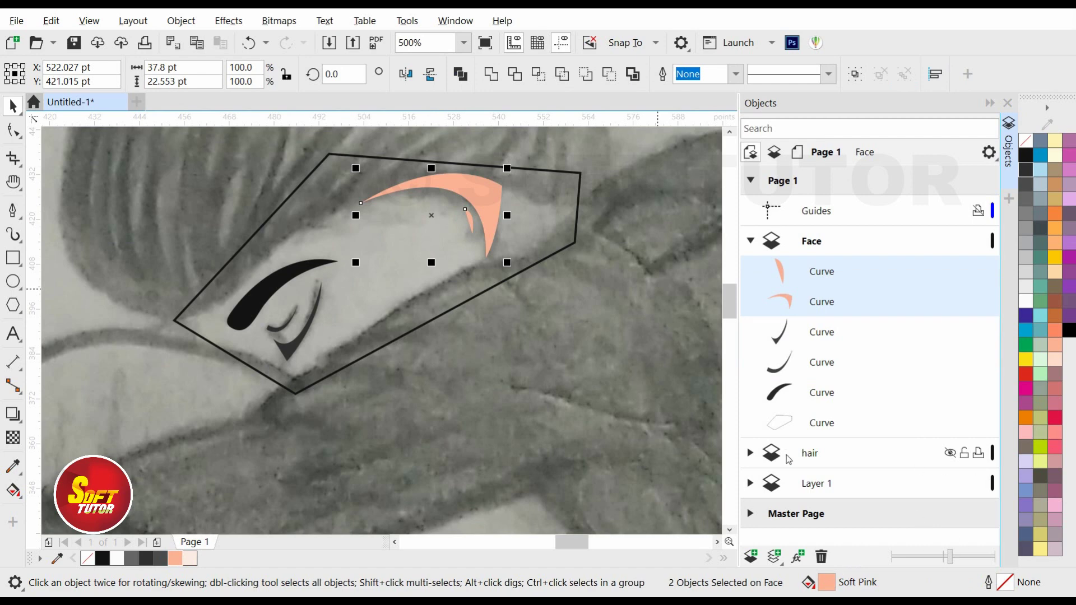
key("shift+F11")
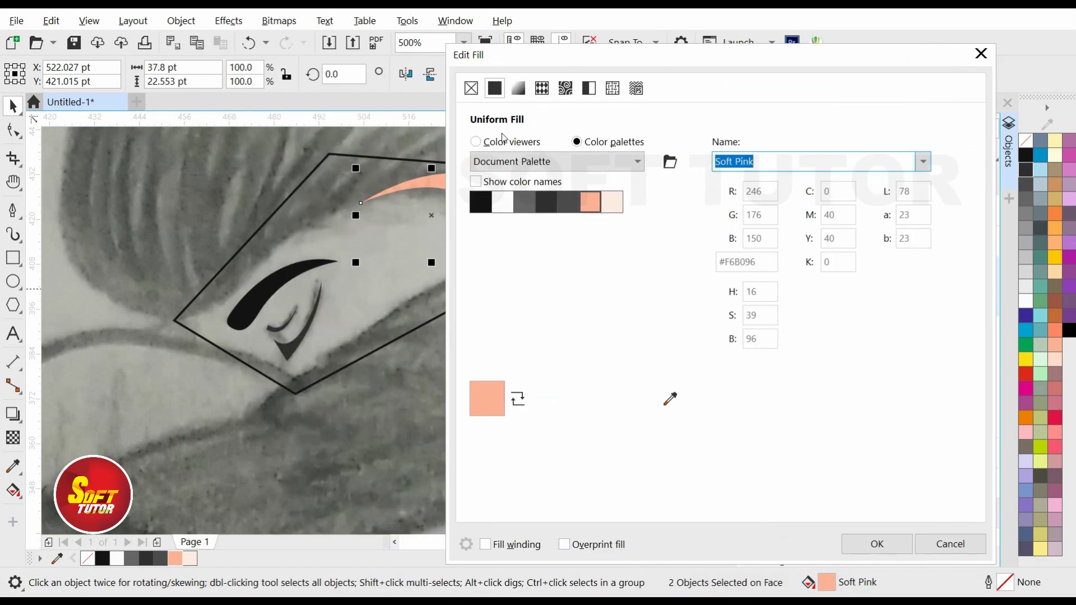
left_click(503, 140)
left_click_drag(601, 197, 580, 187)
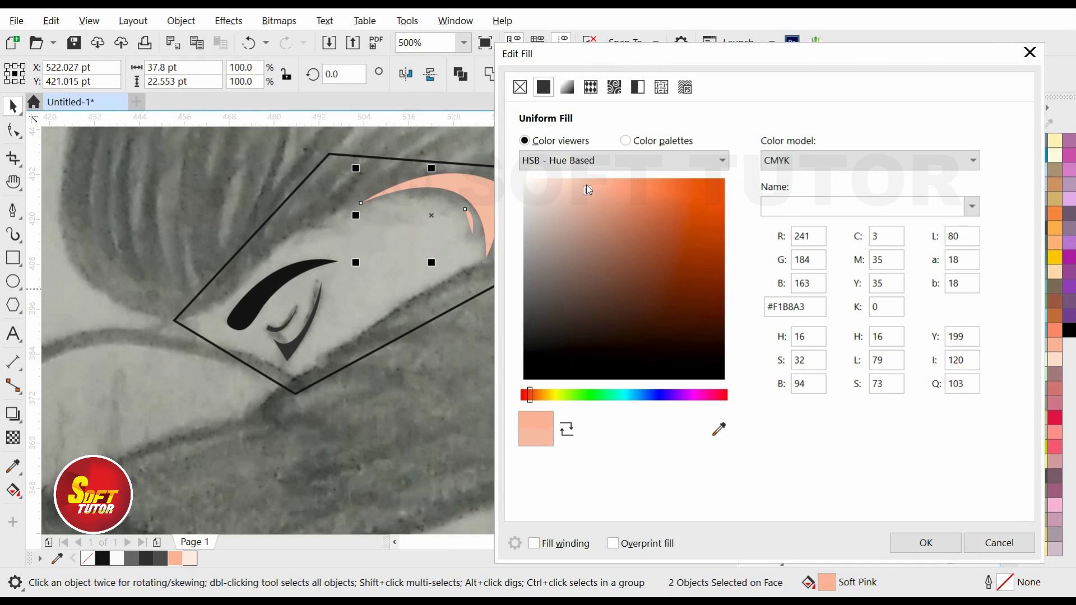
left_click(539, 398)
left_click_drag(541, 399, 534, 396)
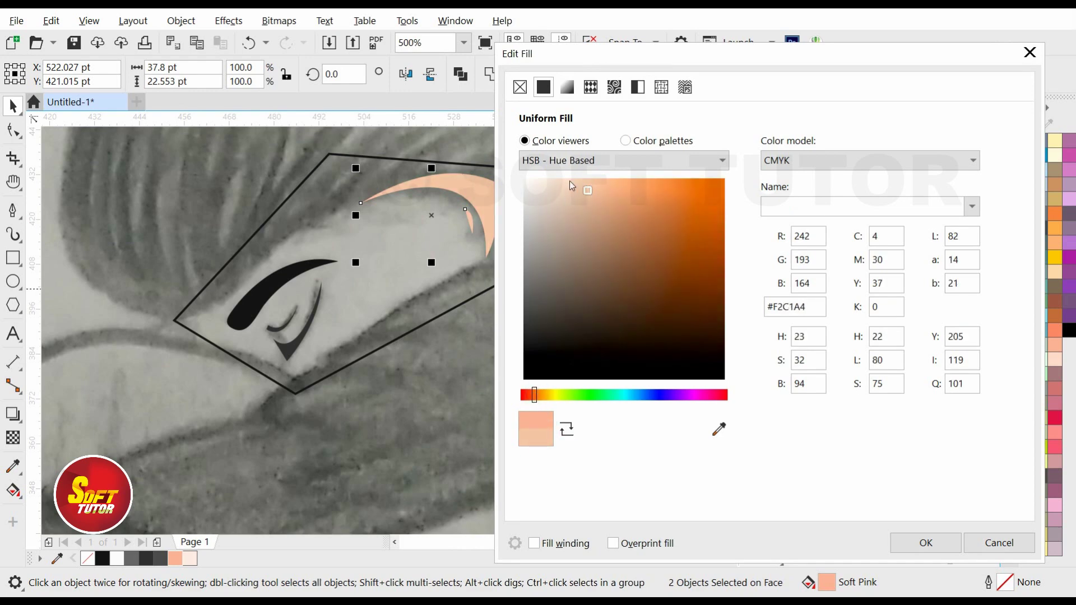
left_click(926, 543)
Fill the face outline shape with pale skin tone C0 M11 Y10 K0 and remove its outline.
left_click(397, 269)
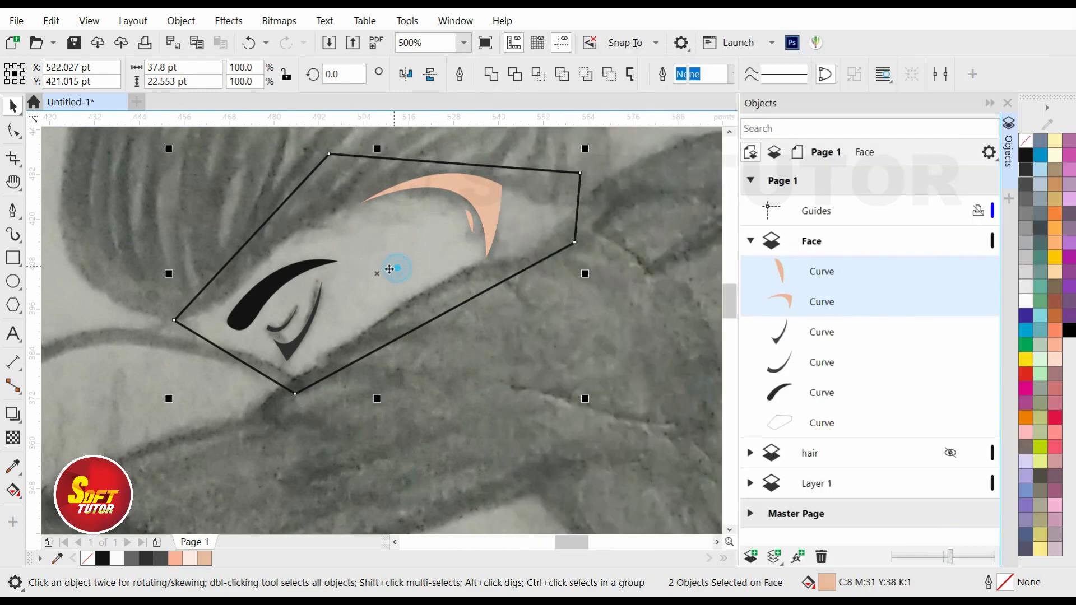
left_click(189, 559)
scroll(464, 298, "down", 3)
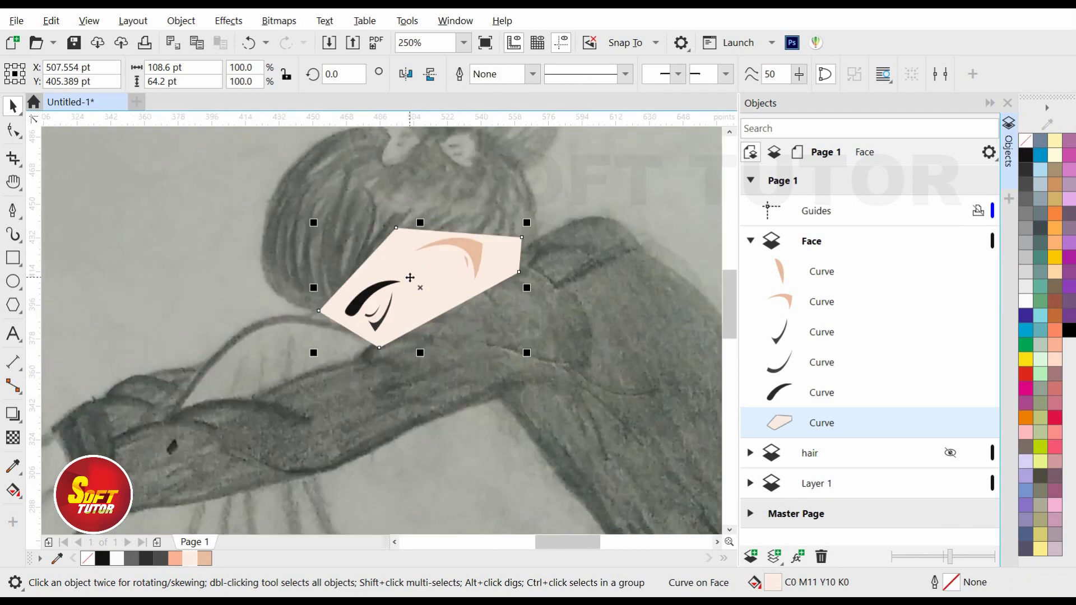
Move the Face layer below the hair layer and make the hair layer visible again.
left_click(750, 240)
left_click(827, 247)
left_click_drag(827, 280, 823, 284)
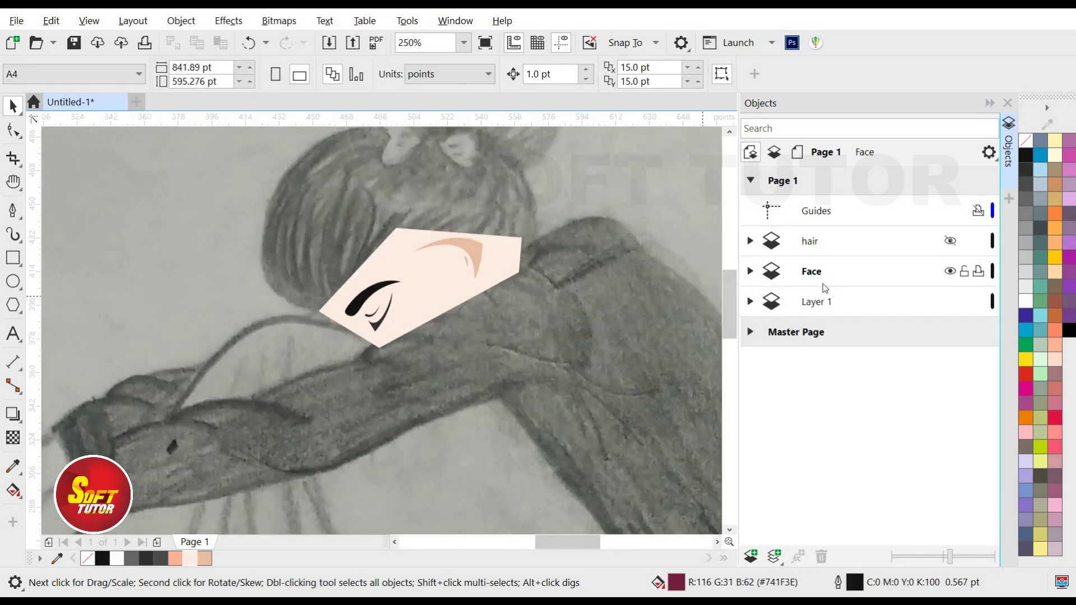
left_click(952, 242)
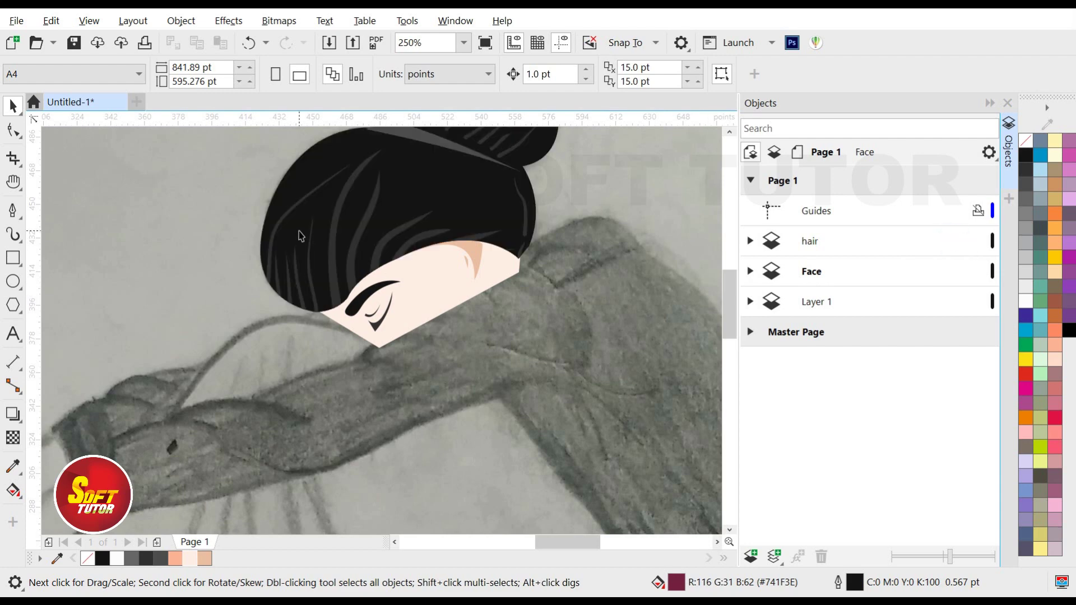
scroll(301, 236, "down", 2)
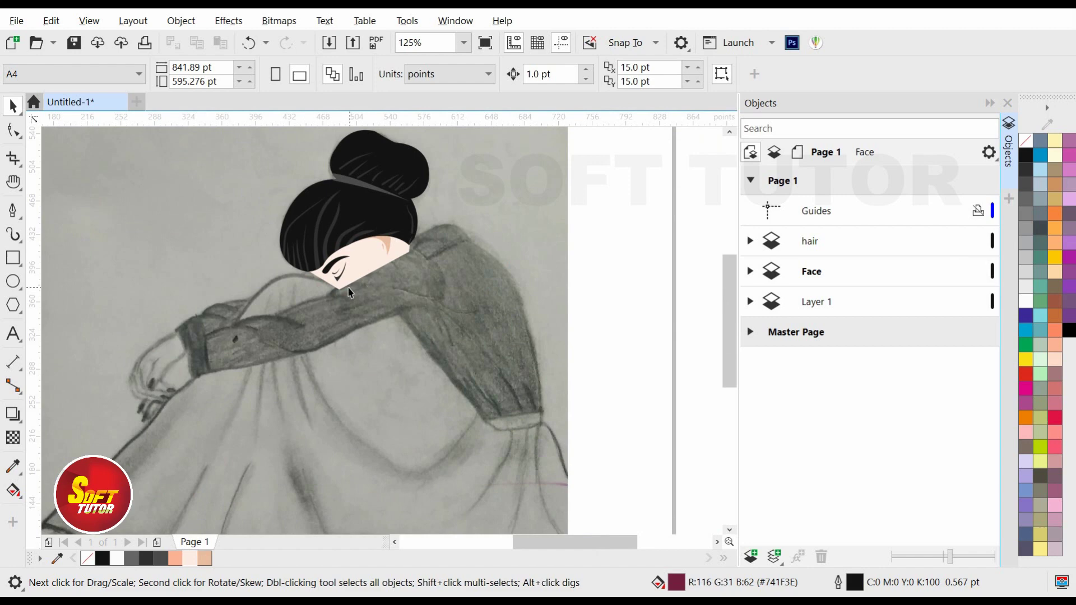
Hide the Face layer and add a new layer named Top above the hair layer.
left_click(950, 271)
scroll(363, 301, "up", 2)
left_click(818, 241)
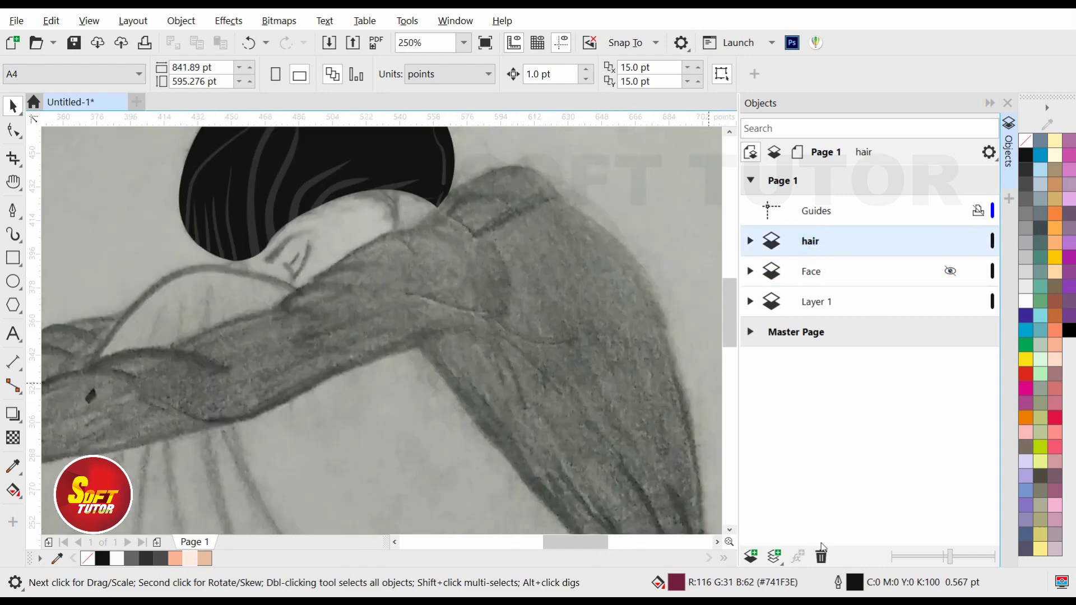
left_click(751, 556)
type("Top")
key("Return")
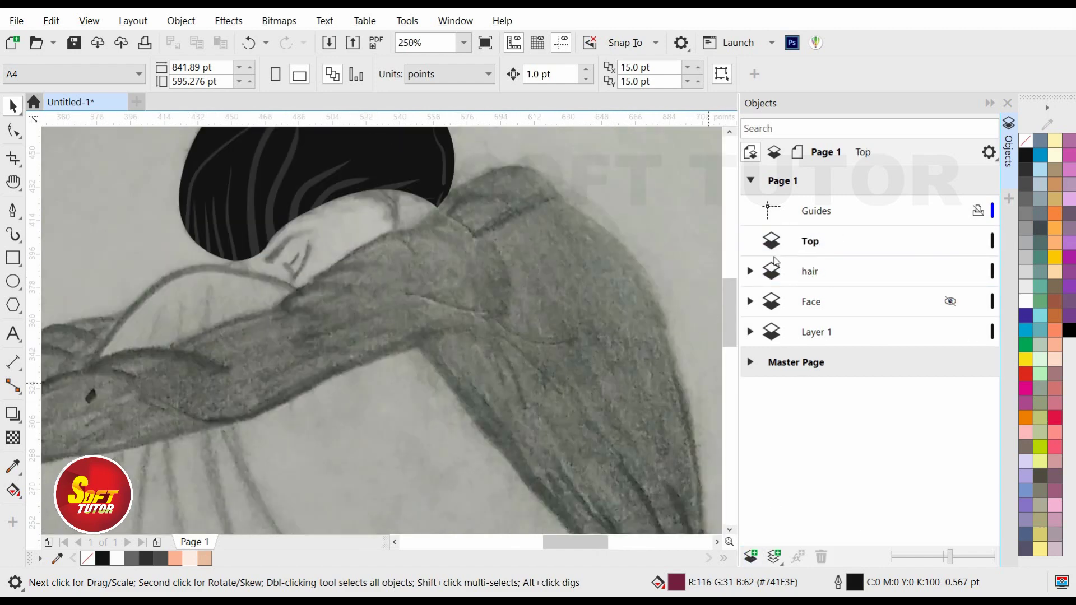
Begin the top's outline with the Pen tool, tracing from the cuff along the sleeve's lower edge and down the torso's front to the waist.
scroll(599, 424, "down", 2)
left_click(13, 211)
scroll(400, 400, "up", 2)
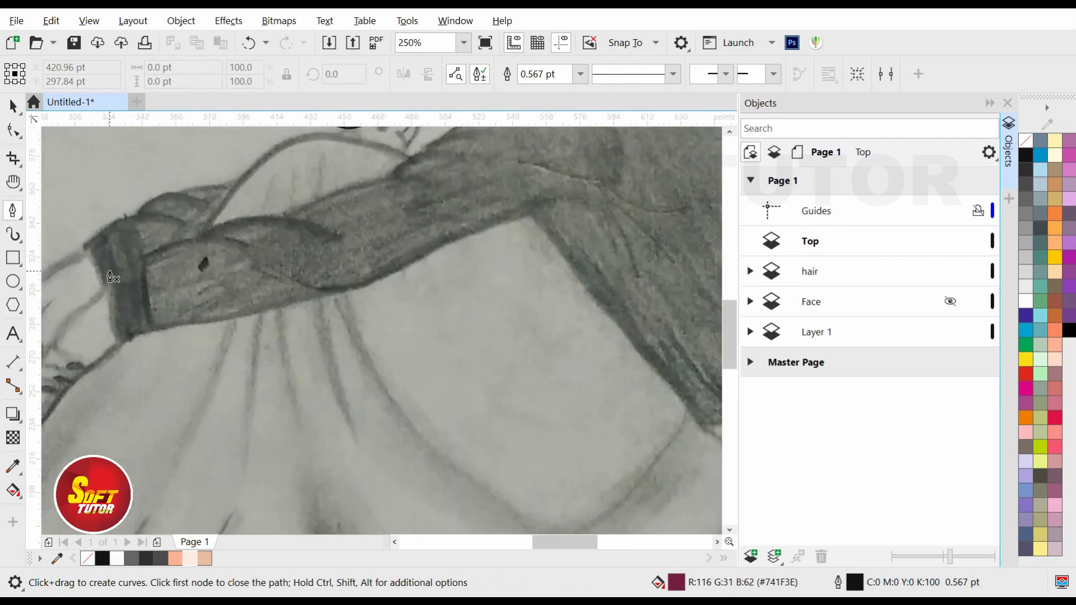
left_click(110, 271)
left_click(121, 347)
left_click_drag(216, 324, 217, 323)
left_click_drag(366, 284, 379, 278)
left_click(531, 211)
scroll(266, 247, "down", 1)
scroll(478, 330, "up", 1)
left_click(486, 342)
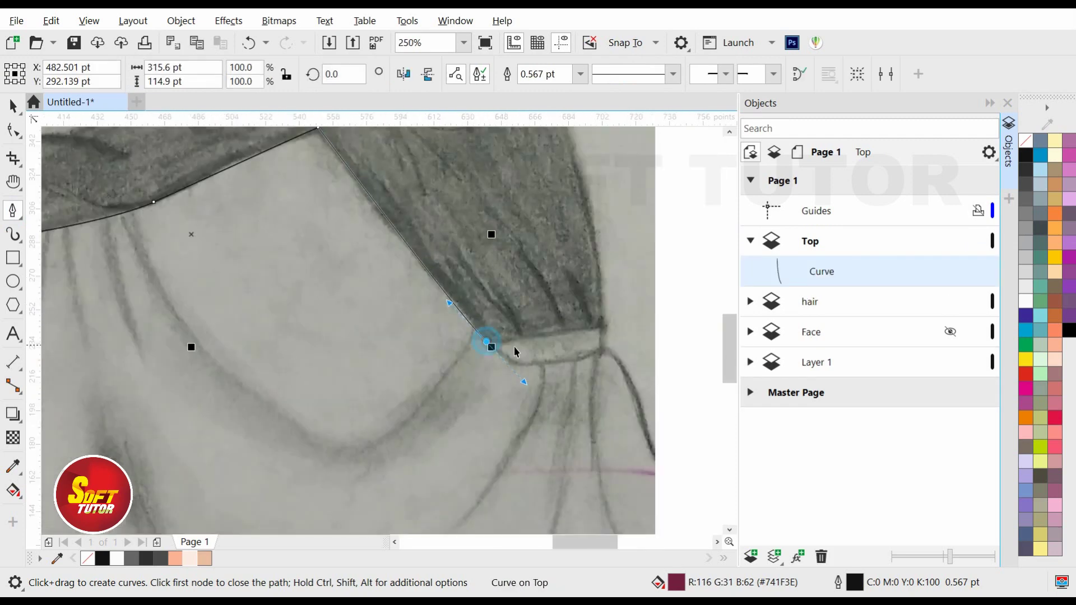
Trace the hem, back, shoulder and upper sleeve to close the top's outline, about 376 by 208 pt, and remove its fill.
scroll(488, 343, "down", 2)
scroll(489, 343, "up", 2)
left_click_drag(576, 336, 579, 321)
scroll(546, 415, "down", 1)
left_click_drag(528, 238, 492, 189)
scroll(470, 194, "up", 1)
left_click(509, 213)
left_click_drag(407, 208, 337, 258)
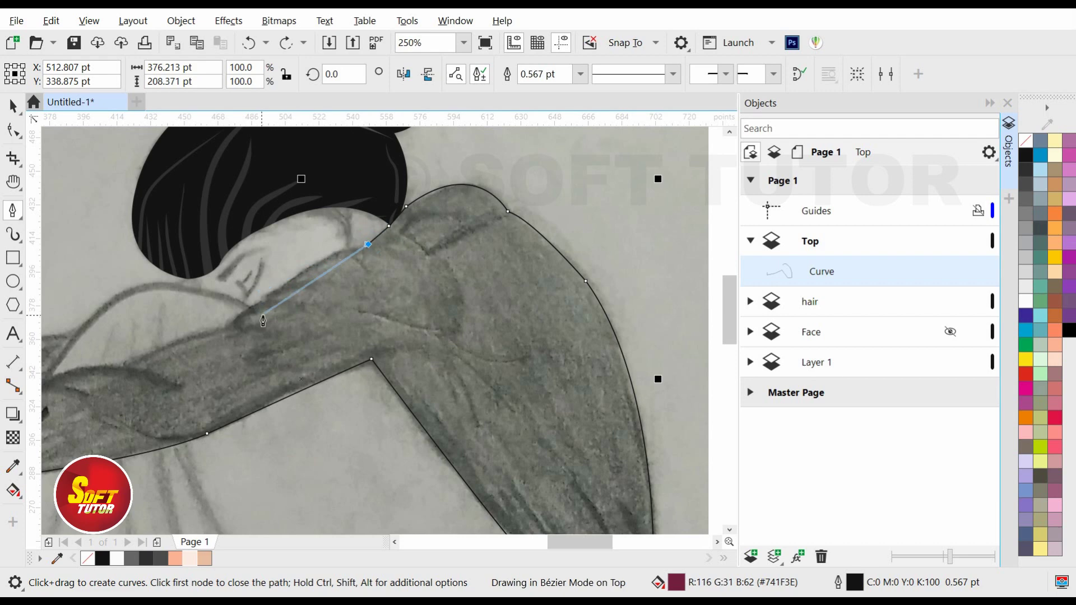
left_click(233, 320, "alt")
left_click_drag(233, 320, 396, 287)
left_click_drag(285, 332, 276, 348)
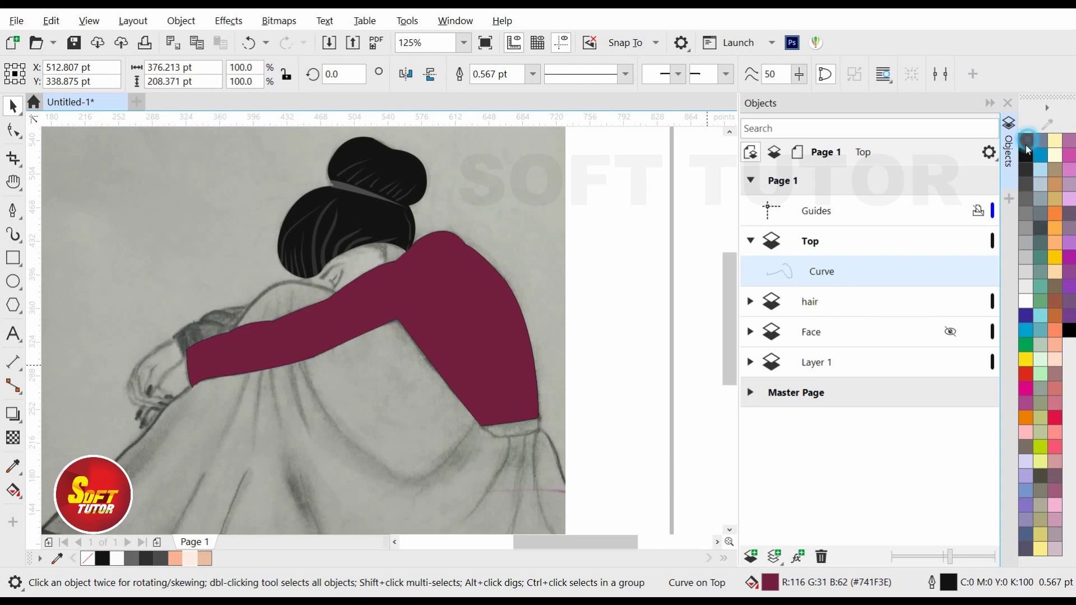
left_click(1026, 143)
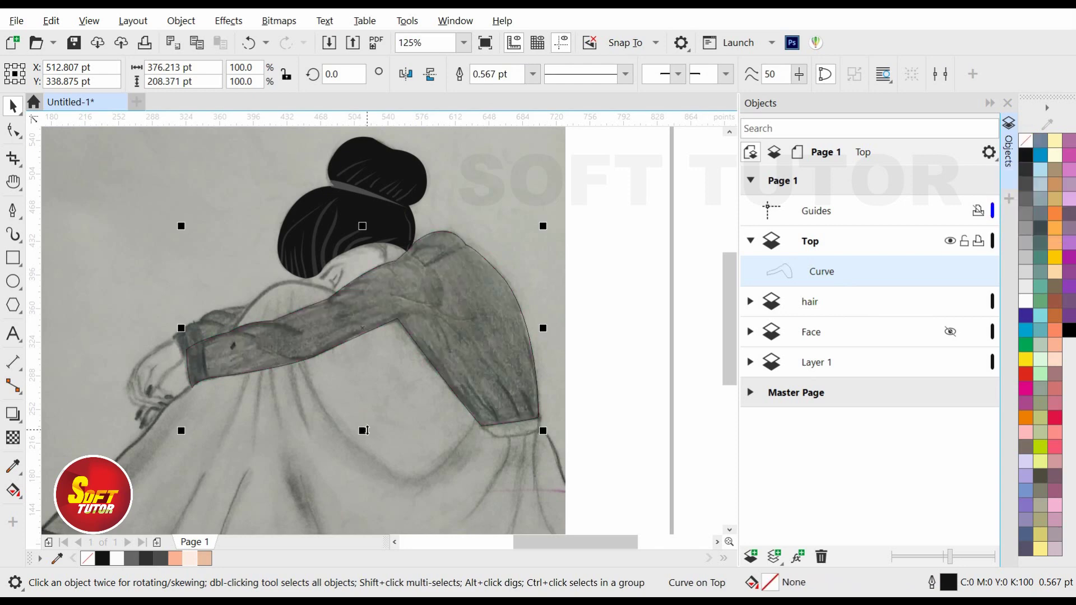
Draw a closed zigzag shape with pointed spikes on the sleeve's cuff, about 13 by 41 pt.
scroll(267, 336, "up", 1)
left_click(12, 213)
scroll(276, 303, "down", 1)
scroll(198, 325, "up", 2)
left_click(194, 299)
left_click_drag(229, 469, 250, 495)
double_click(231, 469)
key("ctrl+z")
left_click(221, 455)
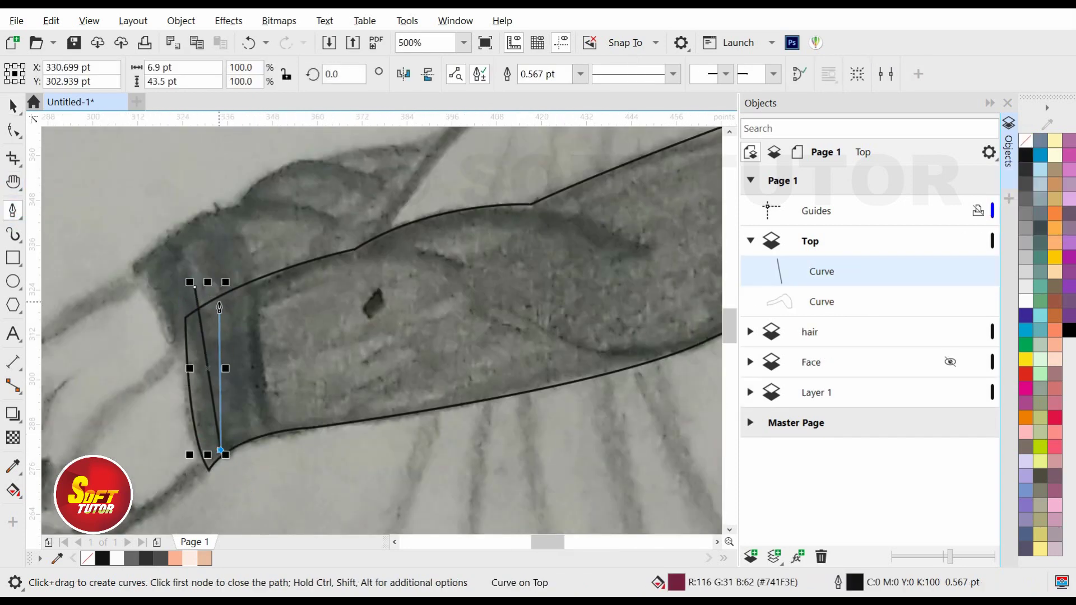
left_click(236, 427)
left_click(227, 297)
key("ctrl+z")
left_click(245, 394)
left_click(246, 291)
left_click(195, 288)
Lower the two inner nodes between the spikes of the cuff's zigzag shape.
scroll(212, 297, "up", 1)
key("F10")
left_click_drag(216, 307, 219, 360)
left_click_drag(244, 297, 246, 338)
scroll(188, 331, "down", 3)
key("space")
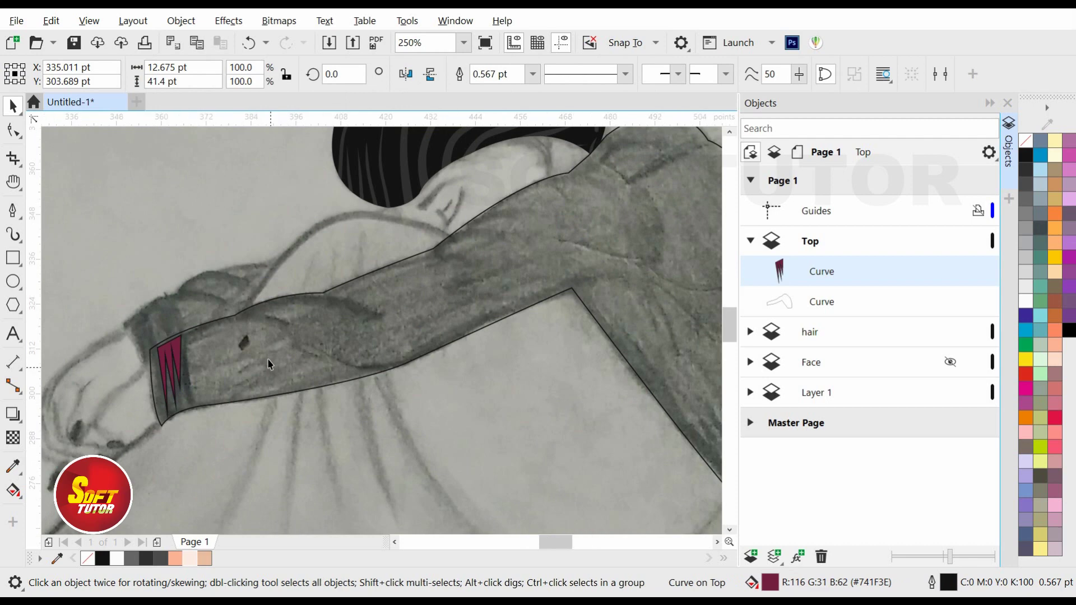
Draw two closed curved fold shapes on the forearm, about 56 by 9 pt and 72 by 23 pt.
scroll(270, 373, "up", 1)
scroll(304, 305, "down", 1)
key("space")
left_click_drag(296, 265, 377, 257)
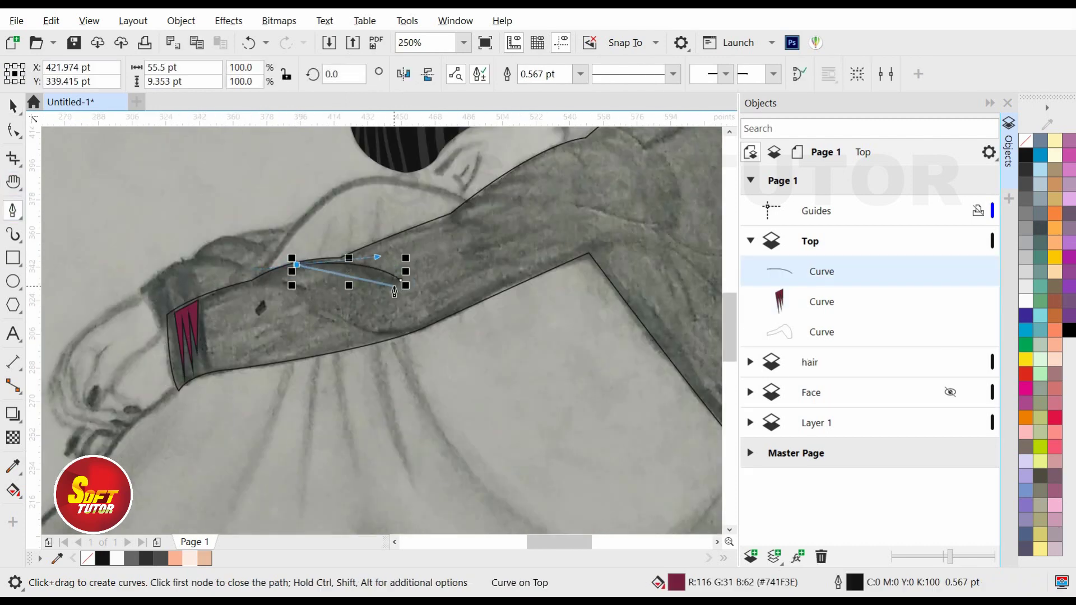
left_click(310, 292)
left_click_drag(444, 314, 518, 287)
left_click(444, 315, "alt")
left_click(404, 335)
mouse_move(310, 292)
left_mouse_down()
mouse_move(303, 338)
mouse_move(317, 336)
left_mouse_up()
scroll(433, 283, "up", 1)
scroll(401, 271, "down", 1)
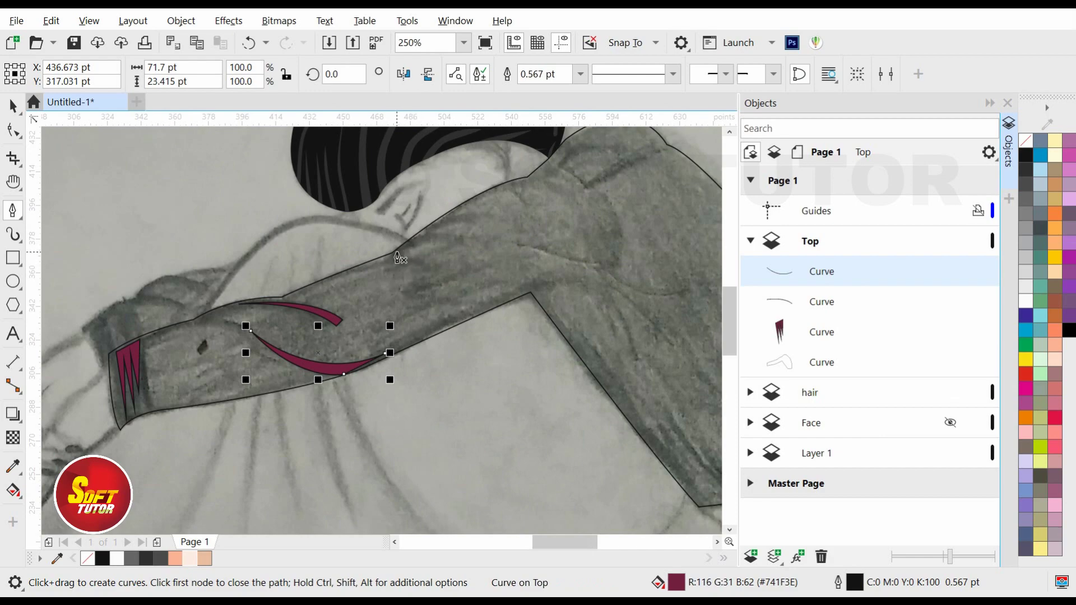
left_click(397, 253)
left_click_drag(544, 251, 586, 274)
key("ctrl+z")
Draw two thin, nearly parallel closed fold slivers along the upper arm, the upper one about 48 by 25 pt.
left_click(409, 318)
left_click(536, 268)
left_click(381, 343)
left_click(410, 319)
left_click(420, 298)
left_click(508, 254)
scroll(421, 307, "down", 1)
scroll(573, 223, "up", 1)
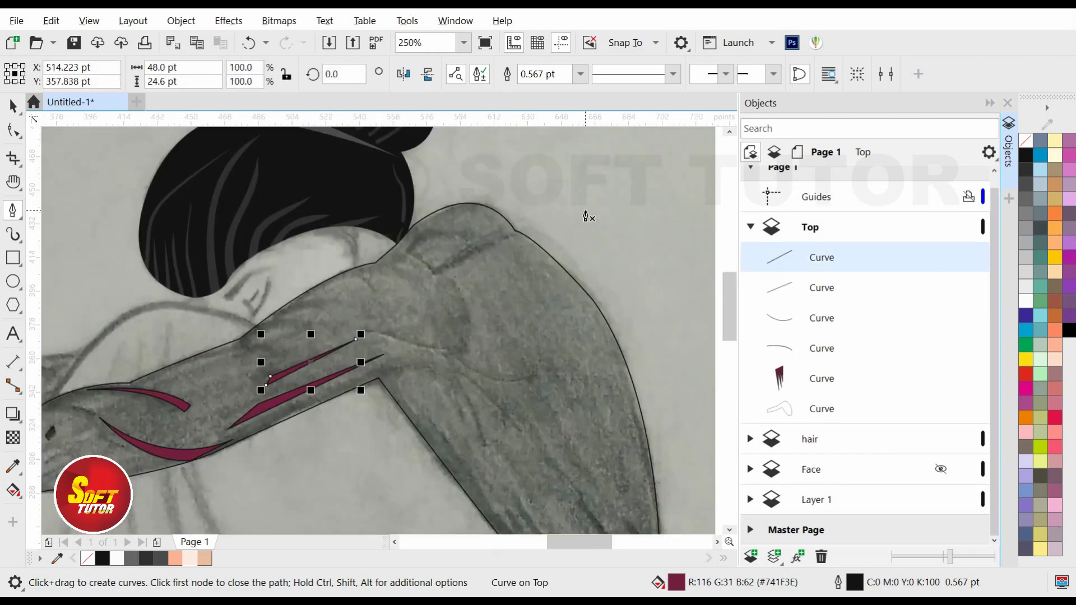
scroll(373, 250, "down", 1)
scroll(461, 377, "up", 1)
left_click(488, 454)
left_click_drag(396, 311, 399, 288)
key("ctrl+z")
Draw two narrow pointed fold slivers rising from the hem near the torso's front edge.
left_click(401, 313)
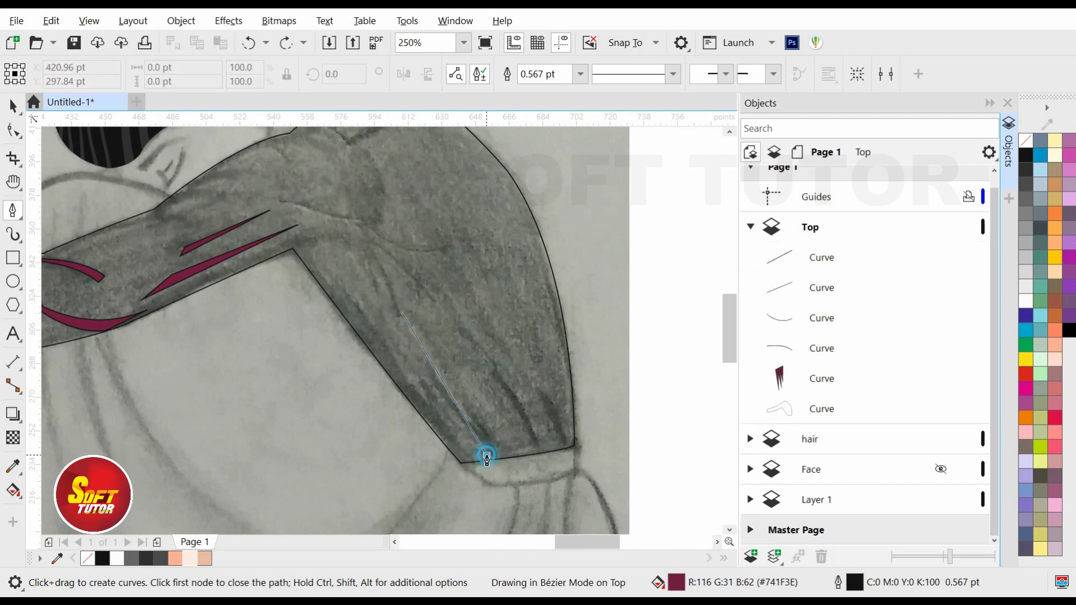
left_click(487, 455)
left_click(498, 455)
left_click(402, 313)
left_click(461, 385)
left_click(508, 457)
left_click(527, 453)
Draw two more pointed fold slivers rising from the hem toward the torso's back edge.
left_click(418, 287)
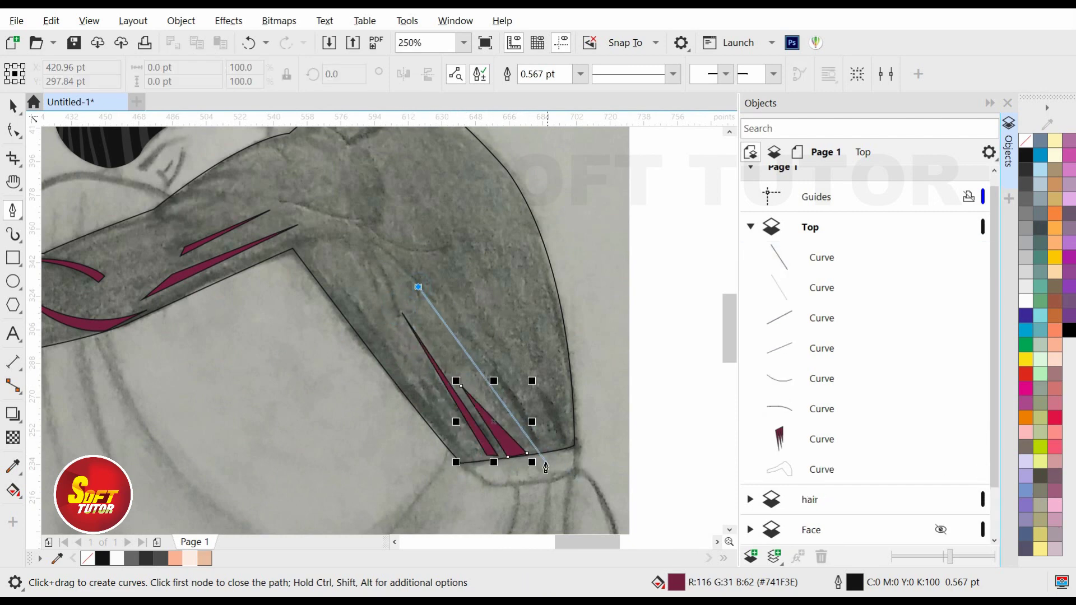
left_click_drag(543, 472, 543, 473)
left_click(536, 450, "alt")
left_click(548, 448)
left_click_drag(418, 287, 452, 279)
left_click(559, 447)
left_click(570, 444)
left_click_drag(549, 464, 550, 463)
Bend the sides of the torso's fold slivers into gentle curves with the Shape tool.
left_click(13, 130)
left_click_drag(491, 308, 513, 355)
left_click_drag(541, 392, 549, 385)
scroll(508, 277, "down", 1)
scroll(508, 277, "up", 1)
left_click(352, 364)
left_click_drag(376, 380, 382, 369)
left_click_drag(402, 422, 387, 399)
Adjust the lower nodes of the torso's fold slivers so their wide ends sit on the hem line.
scroll(414, 514, "up", 1)
left_click(414, 503)
left_click_drag(411, 507, 367, 513)
left_click(376, 502)
left_click_drag(389, 505, 403, 508)
left_click(403, 503)
left_click_drag(448, 497, 516, 493)
left_click(470, 492)
left_click(514, 488)
left_click_drag(533, 481, 535, 487)
scroll(396, 452, "down", 1)
left_click_drag(459, 291, 562, 368)
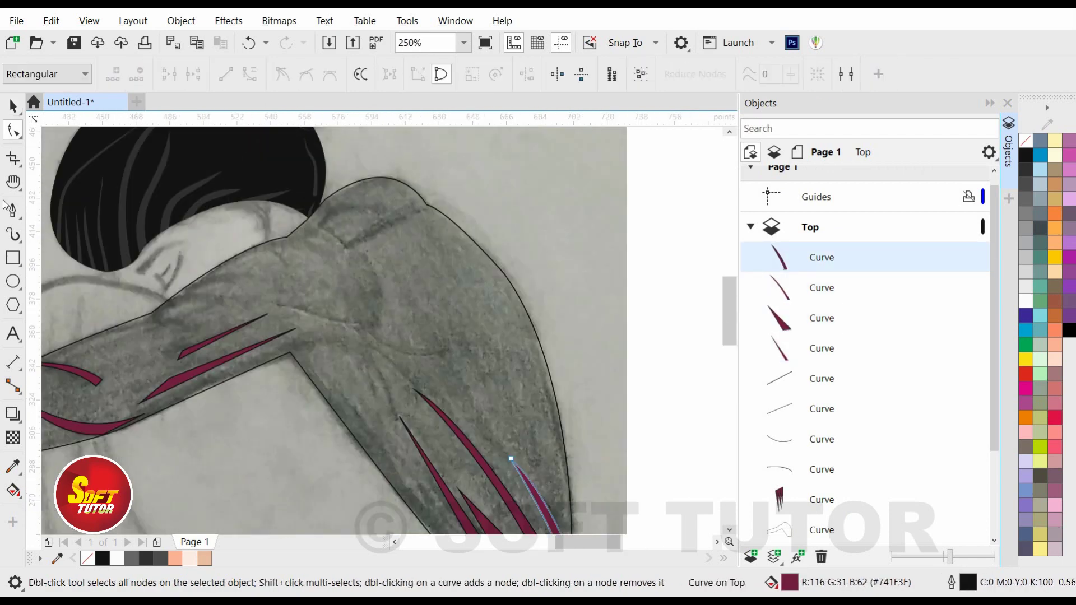
Draw a thin closed curved fold shape on the shoulder, about 40 by 22 pt.
key("p")
left_click(355, 245)
left_click_drag(429, 210, 450, 214)
scroll(380, 195, "up", 1)
left_click_drag(339, 308, 310, 348)
left_click(340, 309, "alt")
left_click(329, 298)
scroll(336, 259, "down", 2)
key("space")
scroll(393, 351, "down", 1)
scroll(269, 355, "up", 1)
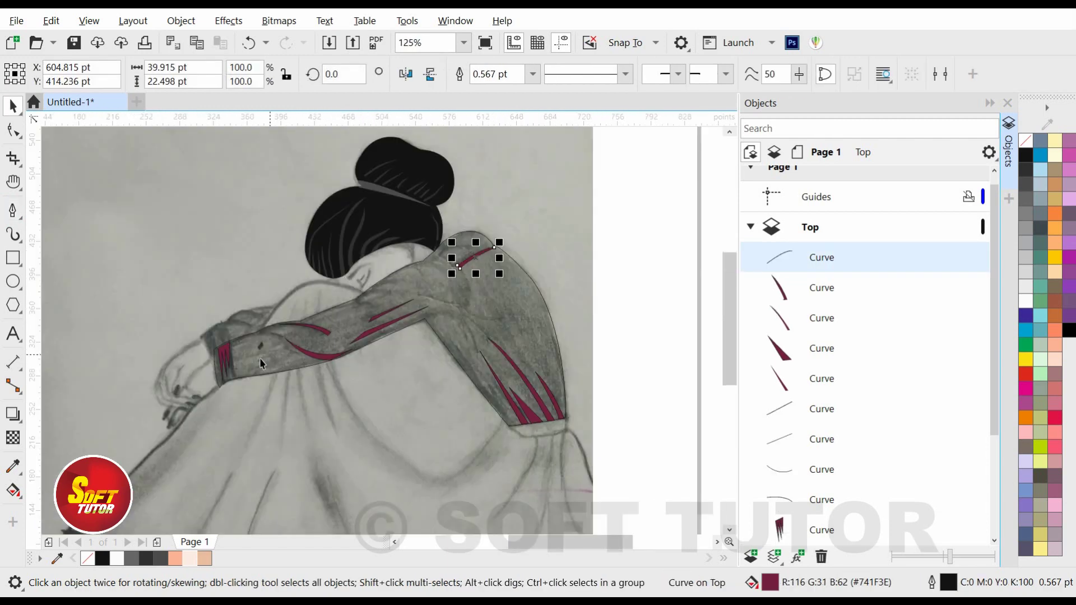
Select the ten fold shapes on the top, remove their outlines and group them.
left_click_drag(213, 457, 213, 457)
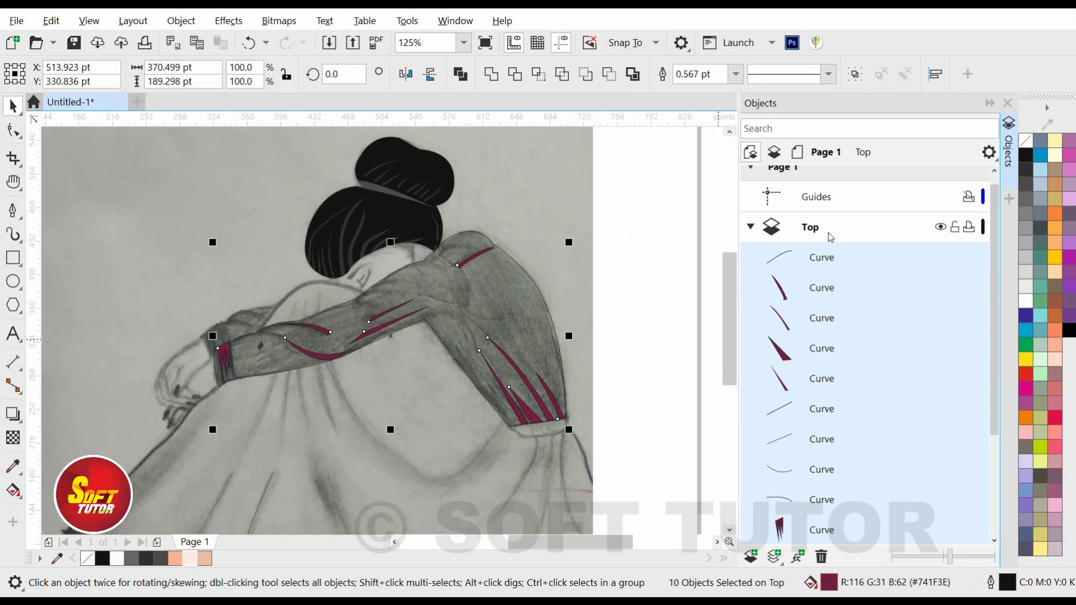
right_click(1028, 145)
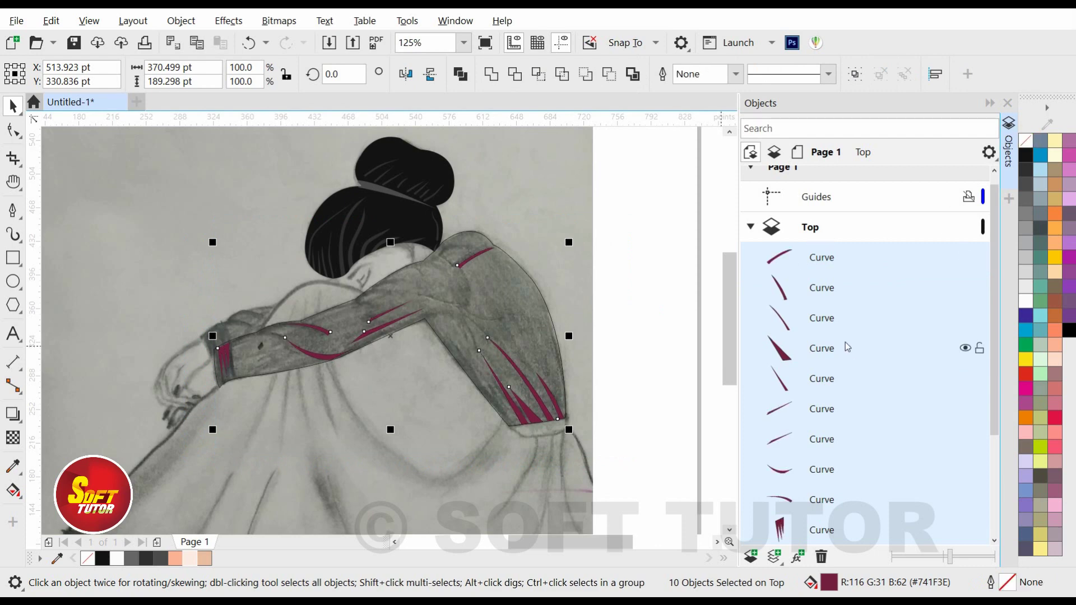
right_click(415, 304)
left_click(467, 218)
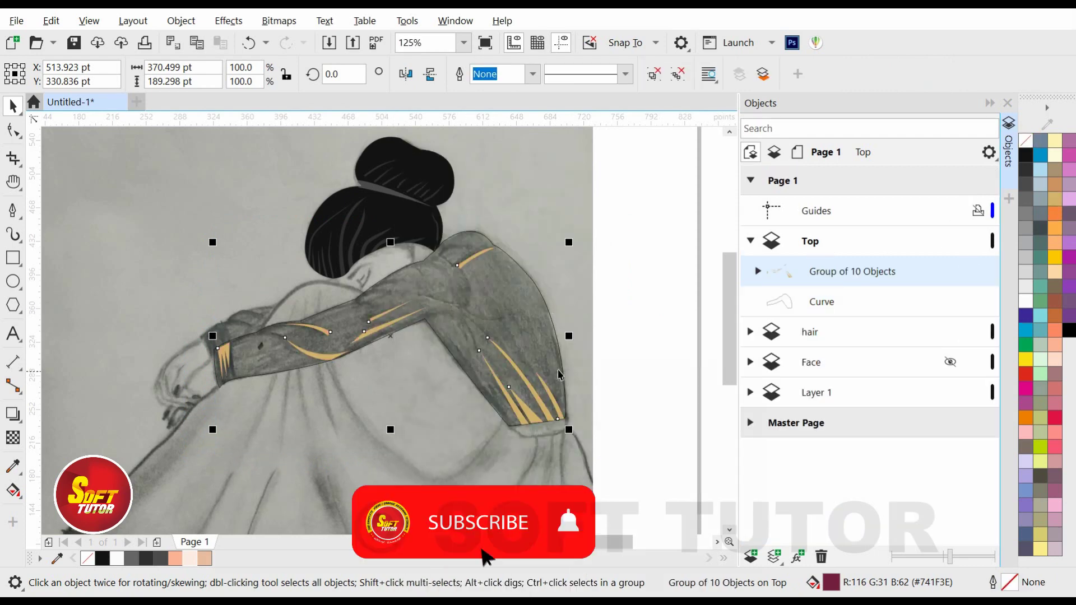
Fill the top's main body shape with dark purple C60 M80 Y0 K20 and remove its outline.
left_click(523, 306)
left_click(1025, 404)
left_click(1067, 315)
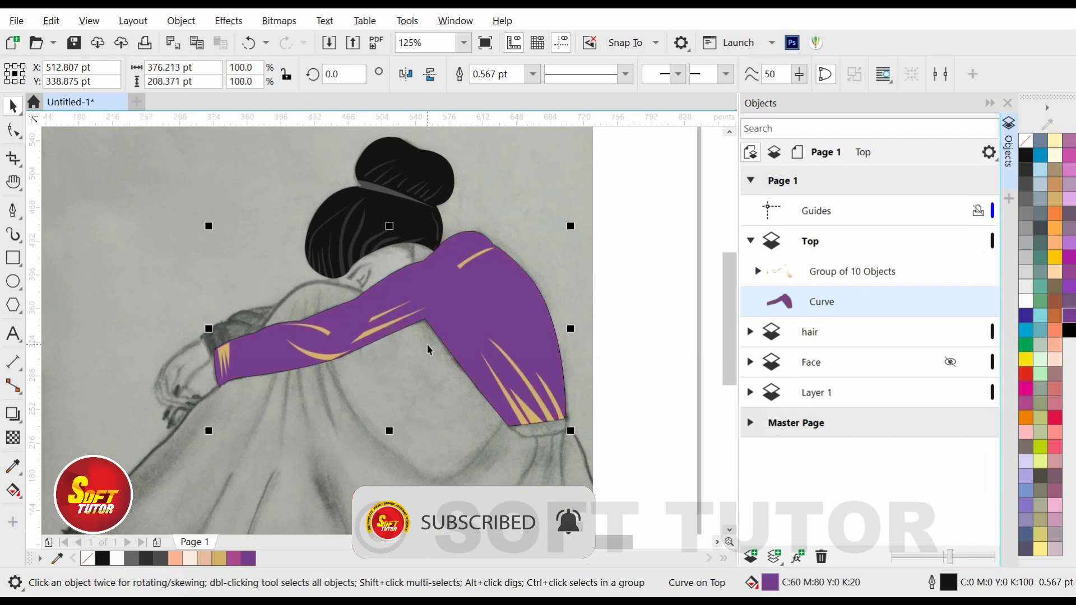
Select the group of fold shapes and fill it with lighter purple C60 M80 Y0 K0.
left_click(953, 272)
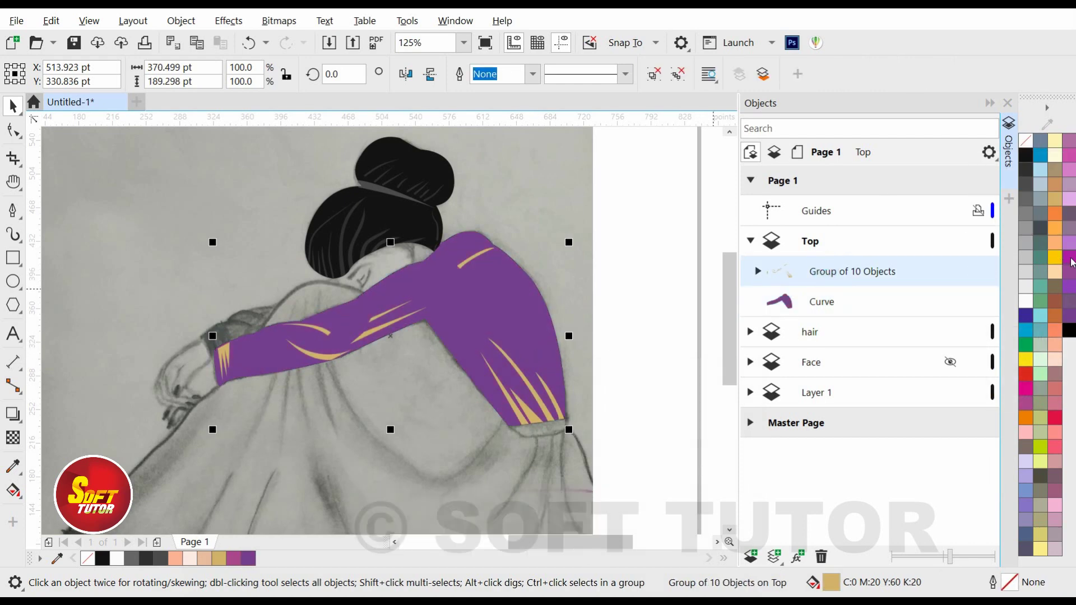
left_click(1068, 251)
left_click(1070, 312)
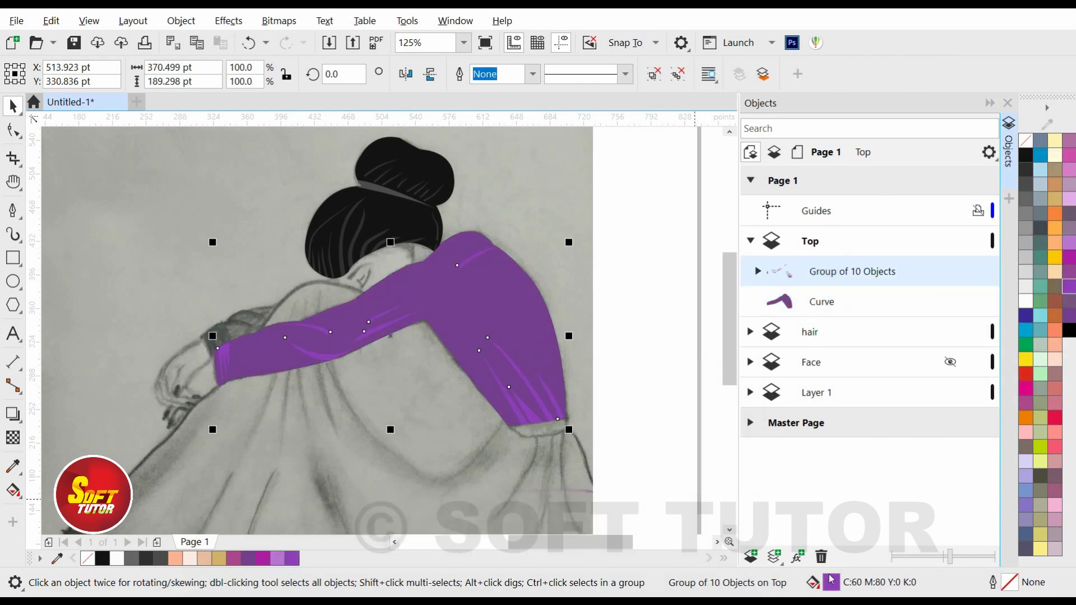
Refill the group of fold shapes on the top with deep purple C74 M99 Y6 K28.
key("shift+F11")
left_click(325, 132)
left_click(426, 291)
mouse_move(483, 45)
left_mouse_down()
mouse_move(802, 111)
mouse_move(649, 63)
left_mouse_up()
left_click(688, 320)
left_click(659, 332)
left_click(817, 549)
scroll(359, 316, "down", 1)
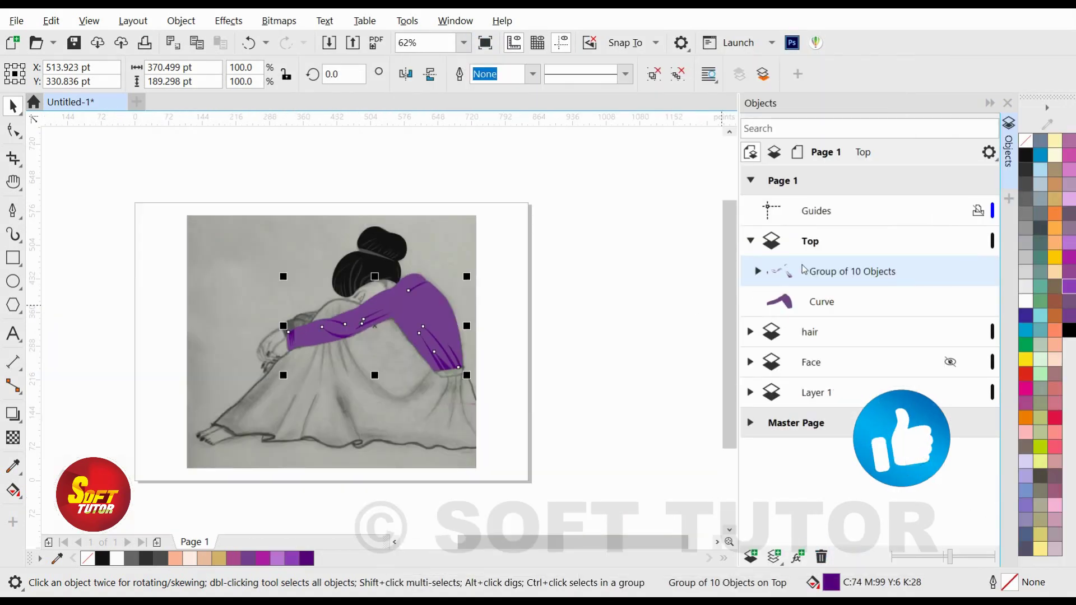
Make the Face layer visible again.
left_click(750, 241)
left_click(950, 301)
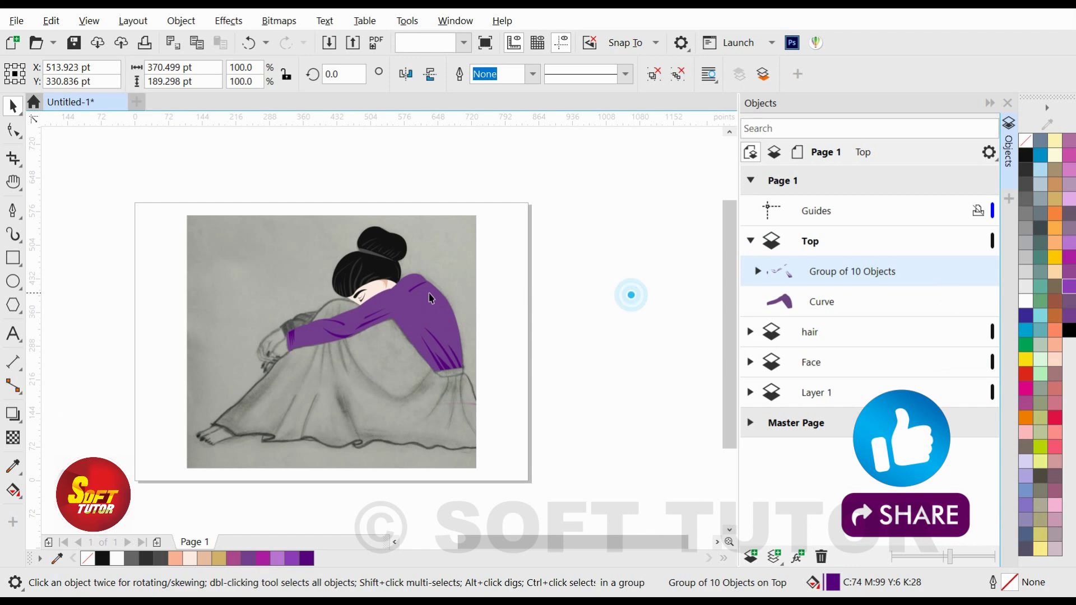
scroll(412, 396, "up", 1)
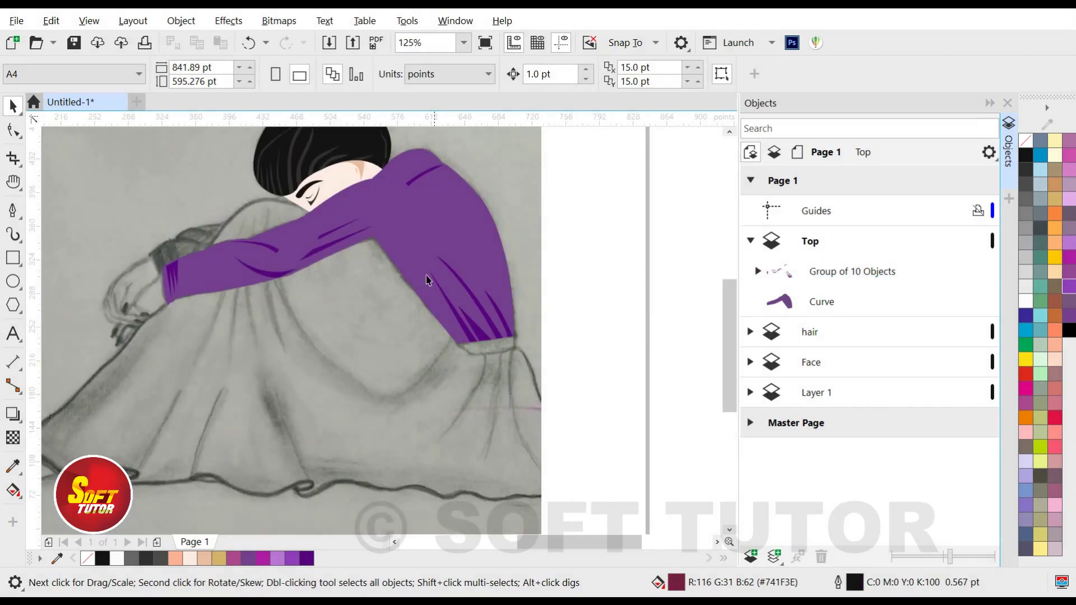
Add a new layer above the Top layer and name it Skirt.
key("F3")
key("h")
double_click(357, 282)
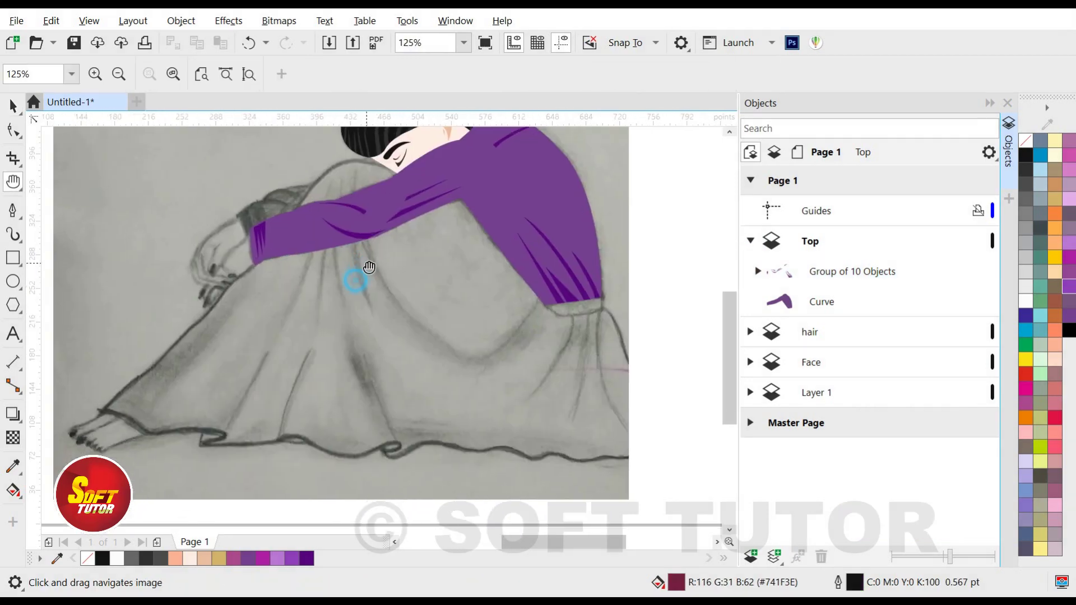
key("space")
left_click(748, 240)
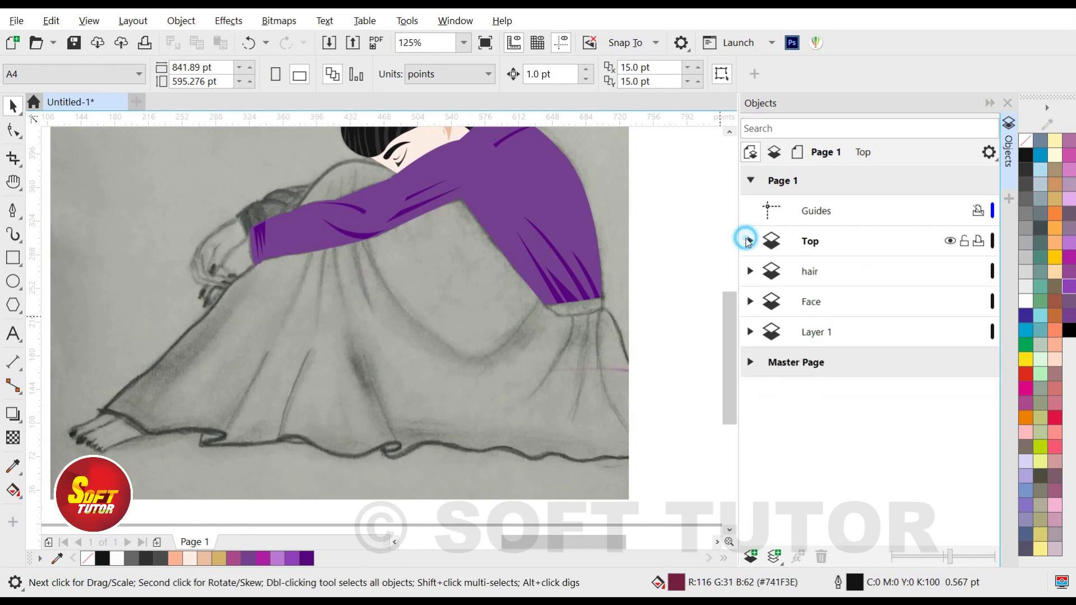
left_click(824, 243)
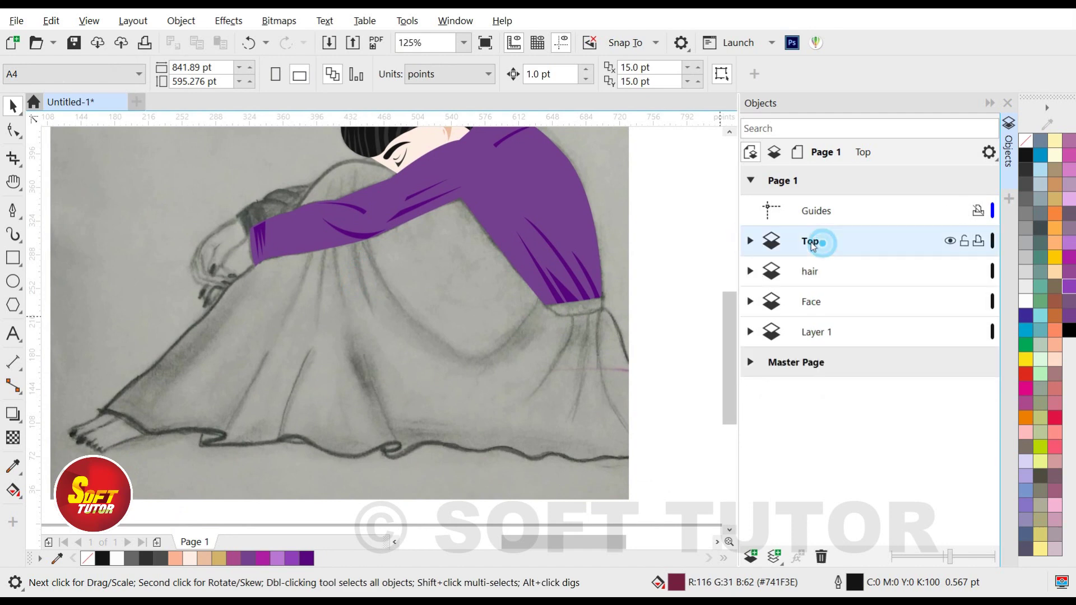
left_click(752, 556)
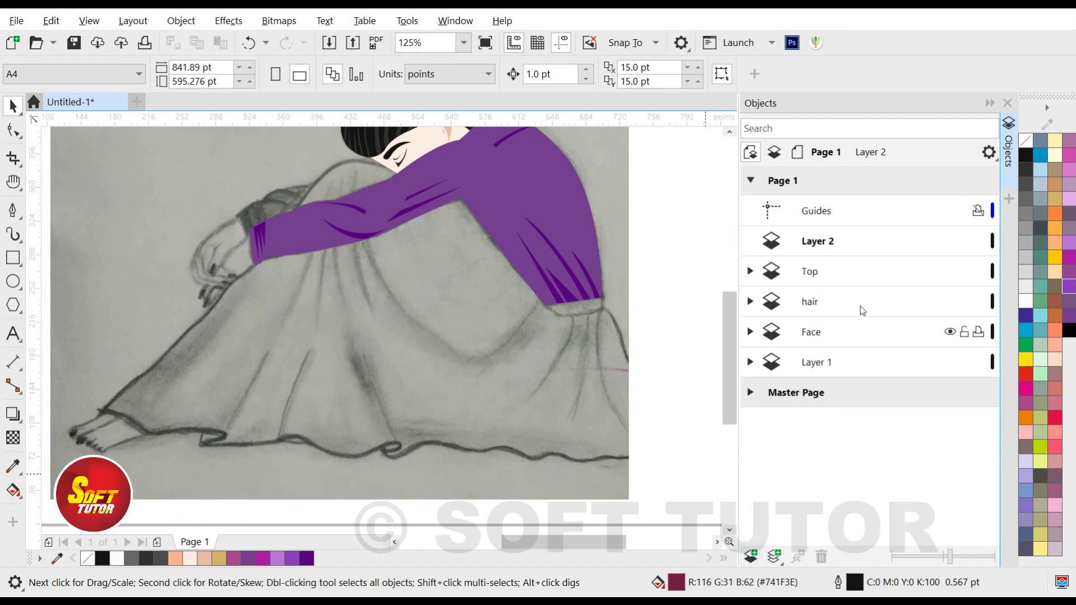
double_click(817, 242)
key("Return")
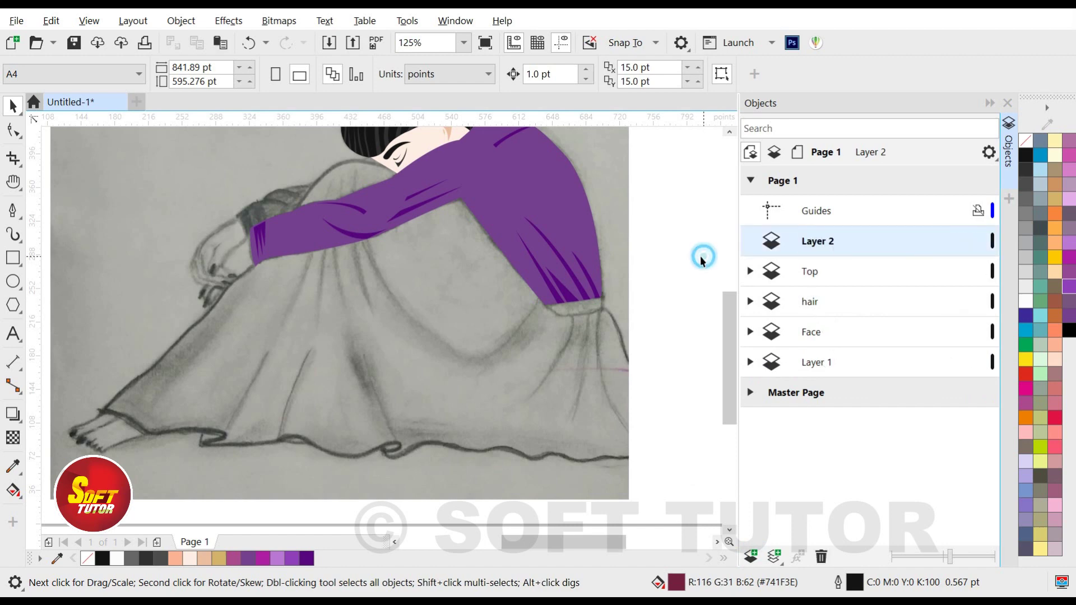
left_click(781, 247)
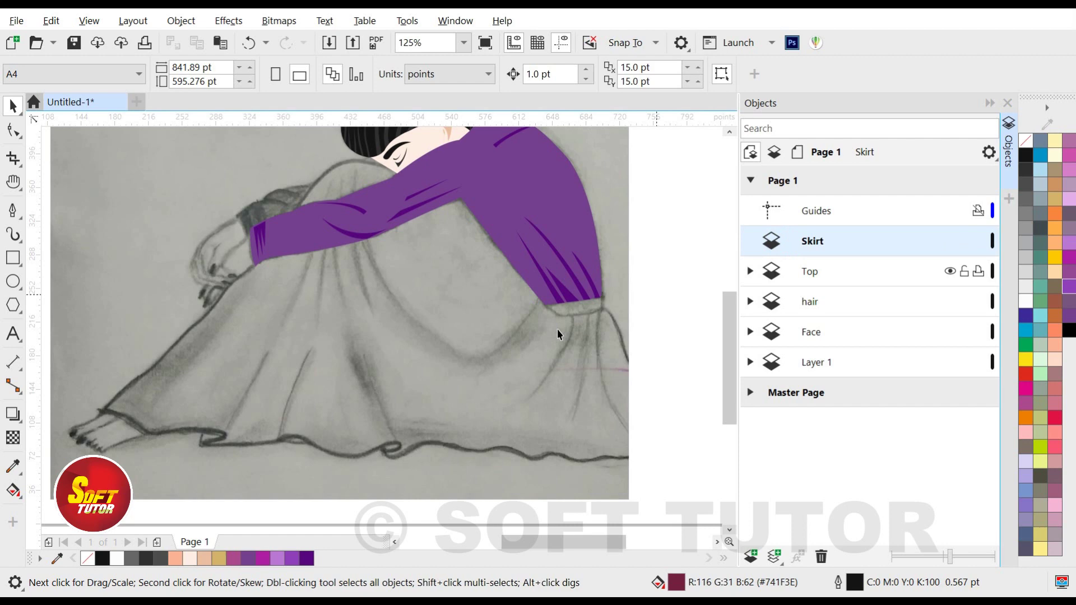
Start the skirt outline at the hem corner near the feet and trace the wavy hem to the small curled fold.
scroll(359, 304, "down", 3)
scroll(341, 305, "up", 3)
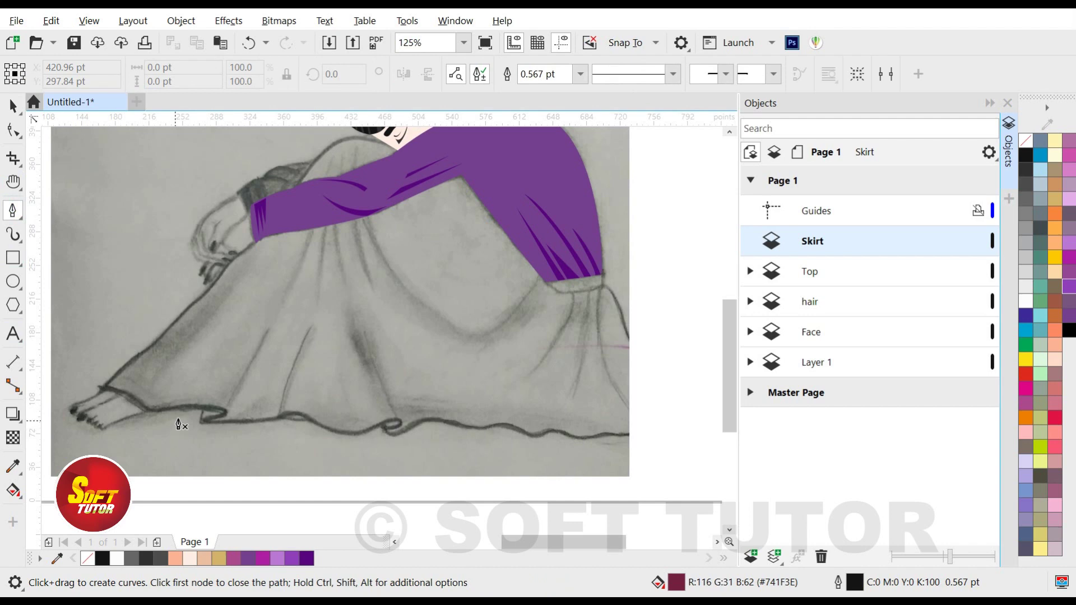
scroll(102, 393, "up", 2)
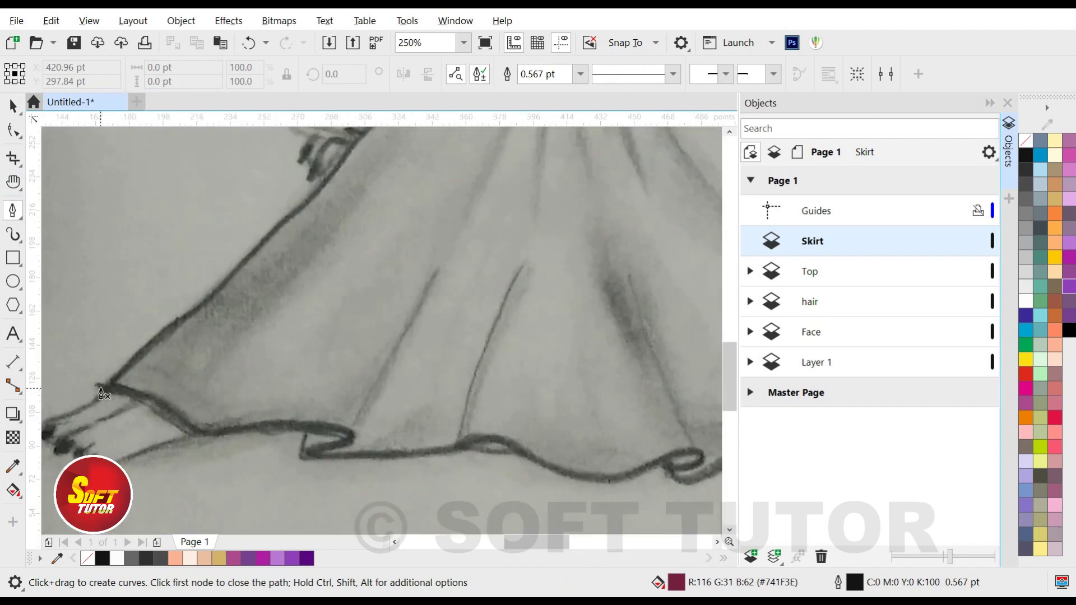
left_click_drag(200, 449, 205, 466)
left_click(195, 435, "alt")
left_click_drag(348, 434, 334, 465)
left_click_drag(306, 454, 263, 463)
left_click(305, 454, "alt")
left_click_drag(420, 454, 463, 449)
left_click(460, 444)
left_click_drag(543, 461, 597, 503)
left_click_drag(596, 503, 476, 490)
left_click_drag(600, 414, 572, 431)
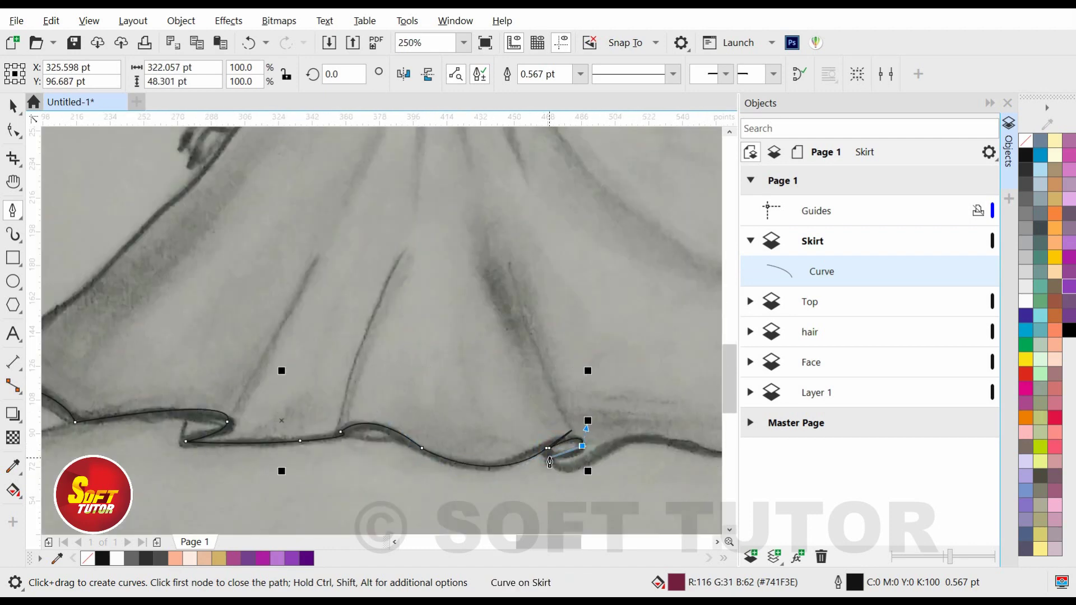
Continue the skirt outline around the curled fold and along the remaining hem waves toward the sketch's edge.
scroll(550, 463, "up", 2)
left_click_drag(640, 460, 708, 412)
scroll(459, 440, "down", 1)
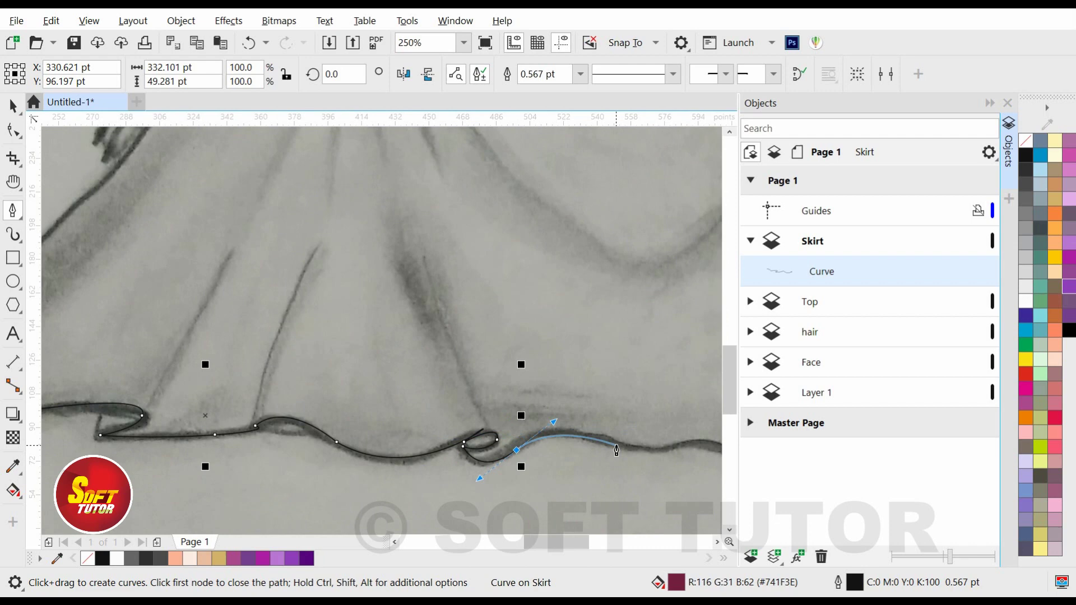
left_click_drag(615, 447, 643, 454)
left_click_drag(667, 449, 492, 432)
left_click_drag(633, 437, 649, 437)
scroll(565, 450, "down", 1)
scroll(653, 447, "up", 2)
left_click_drag(543, 469, 591, 454)
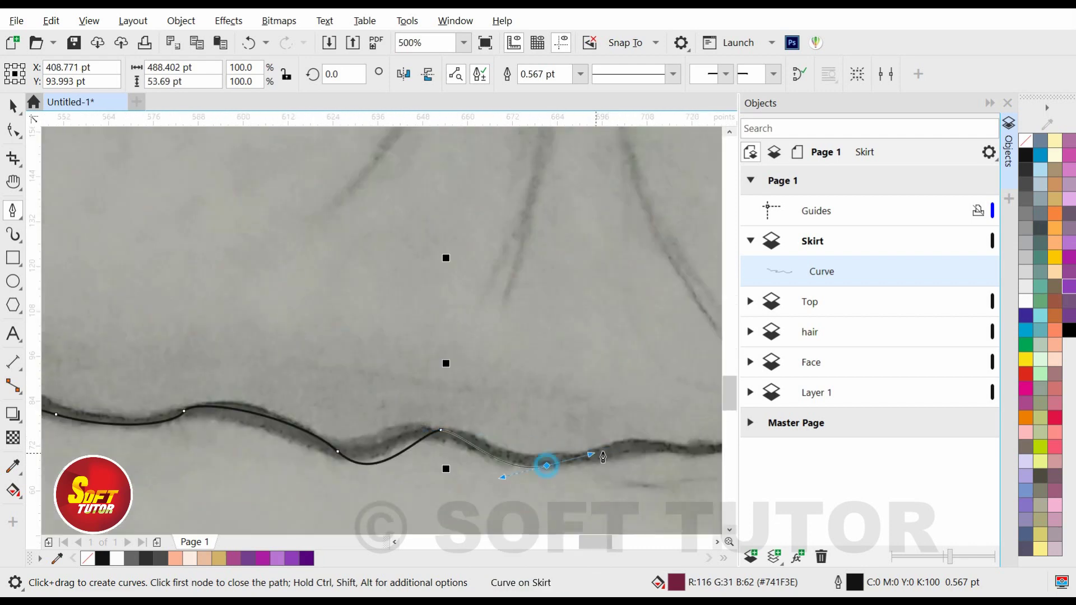
left_click_drag(657, 451, 675, 450)
Carry the skirt outline past the sketch's edge, up the back to the waist and along the top's lower edge to the arm.
scroll(445, 429, "down", 2)
scroll(524, 433, "up", 1)
left_click_drag(535, 435, 543, 435)
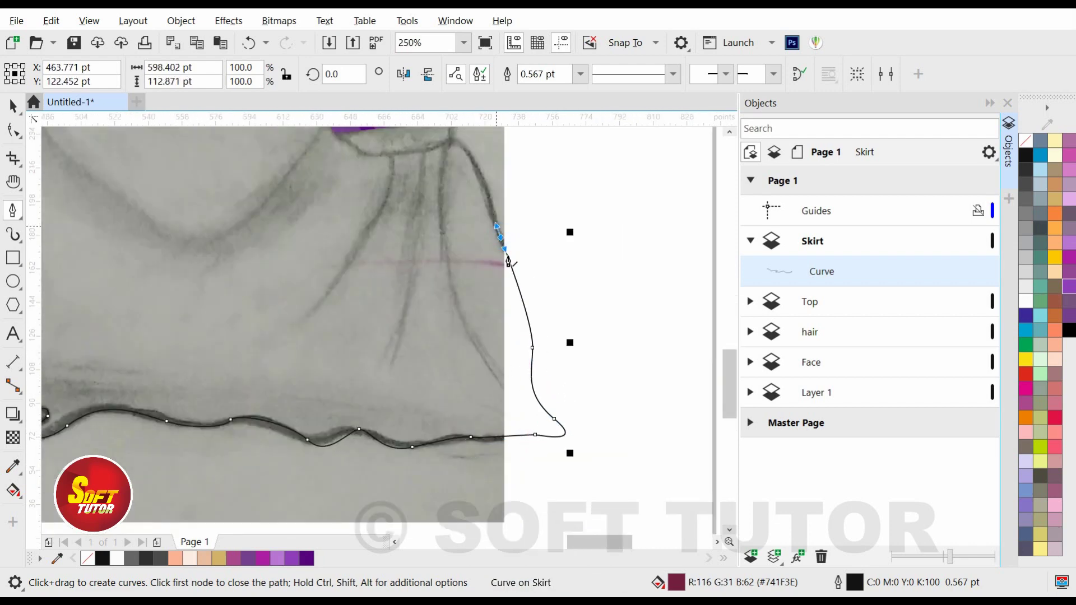
scroll(497, 224, "down", 1)
left_click_drag(492, 217, 476, 215)
scroll(480, 244, "up", 1)
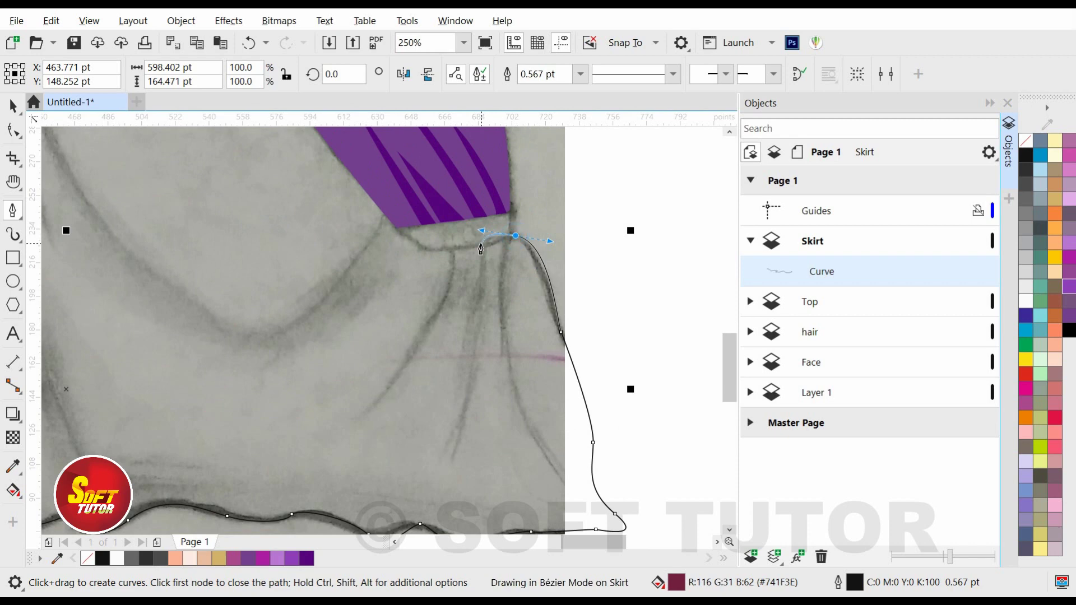
left_click(508, 212)
left_click(394, 227)
scroll(490, 324, "down", 2)
scroll(430, 260, "up", 1)
left_click(421, 228)
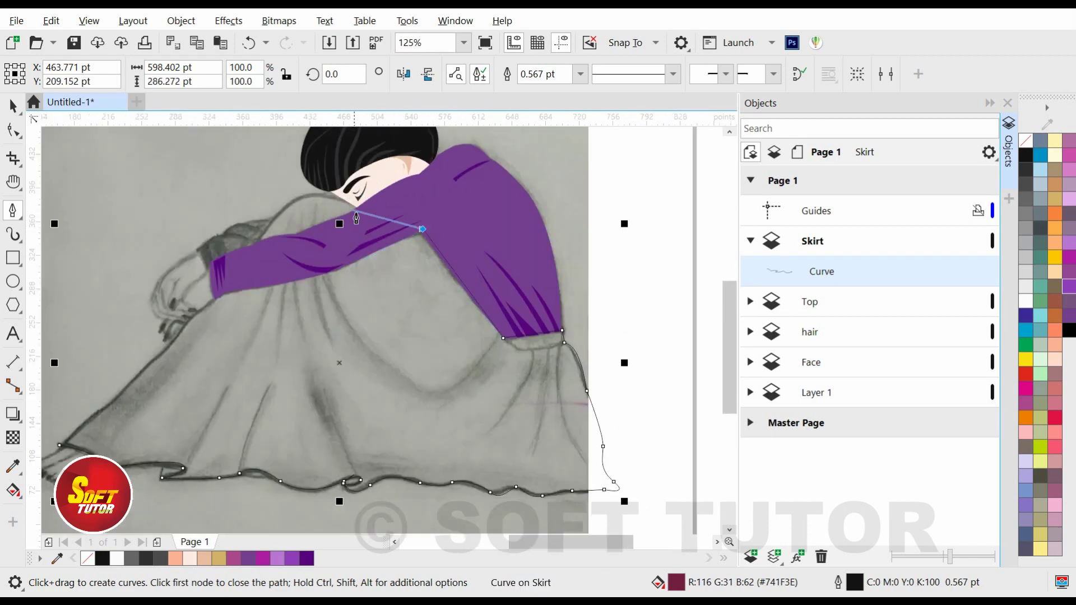
Trace over the knee and down the front to close the skirt outline, about 598 by 323 pt, and remove its fill.
scroll(317, 193, "up", 1)
left_click(398, 233)
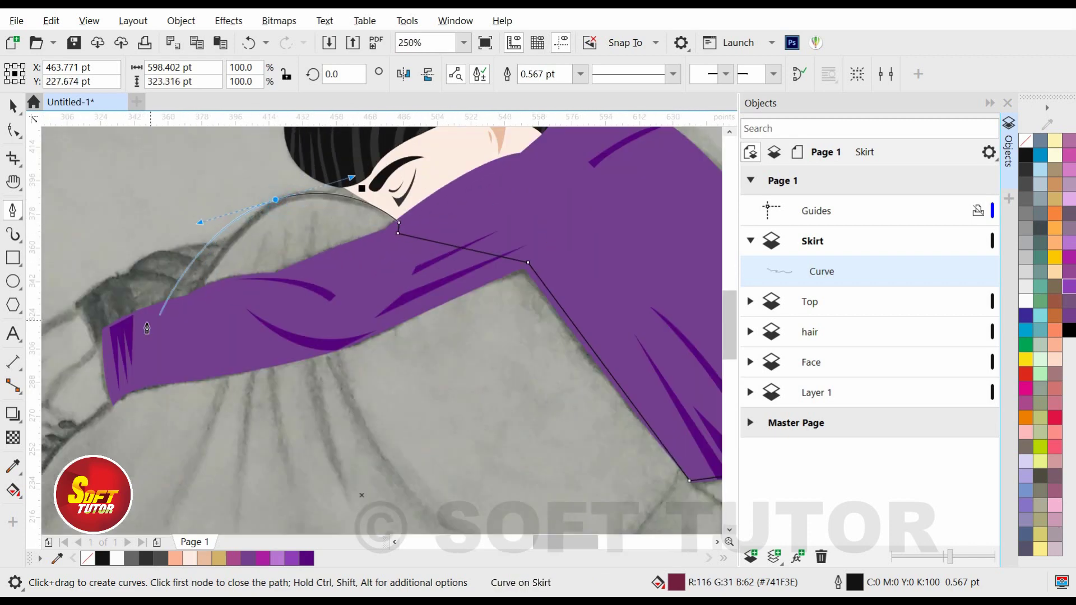
scroll(357, 273, "down", 1)
scroll(243, 317, "up", 1)
left_click_drag(250, 310, 181, 413)
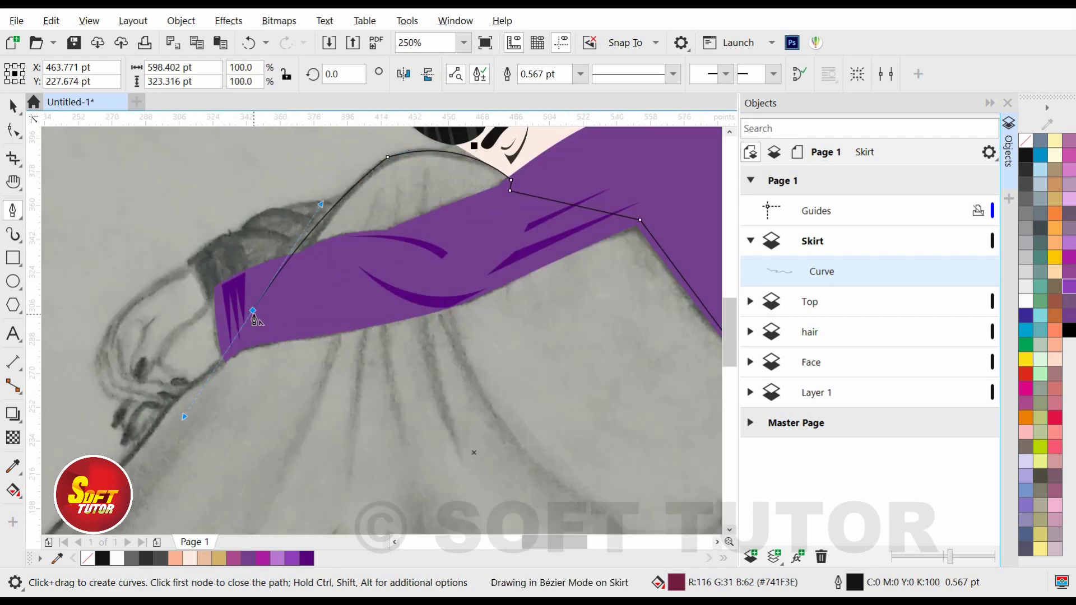
scroll(390, 209, "down", 1)
scroll(283, 313, "up", 2)
left_click_drag(292, 299, 256, 318)
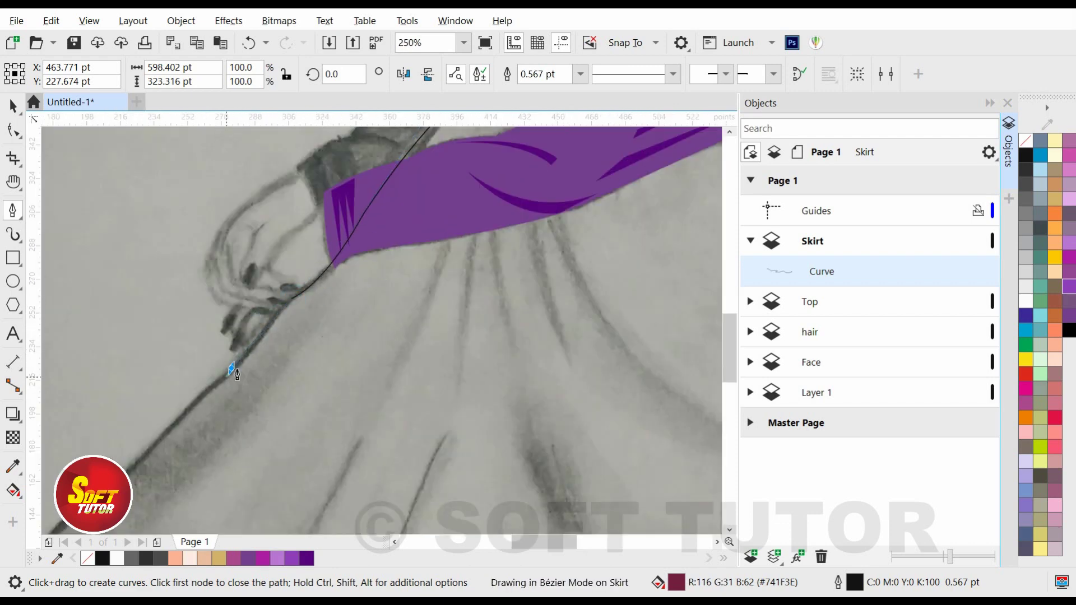
left_click(231, 369)
scroll(417, 265, "down", 1)
scroll(274, 366, "up", 1)
left_click(168, 459)
scroll(195, 362, "down", 1)
scroll(464, 331, "down", 1)
scroll(512, 331, "up", 1)
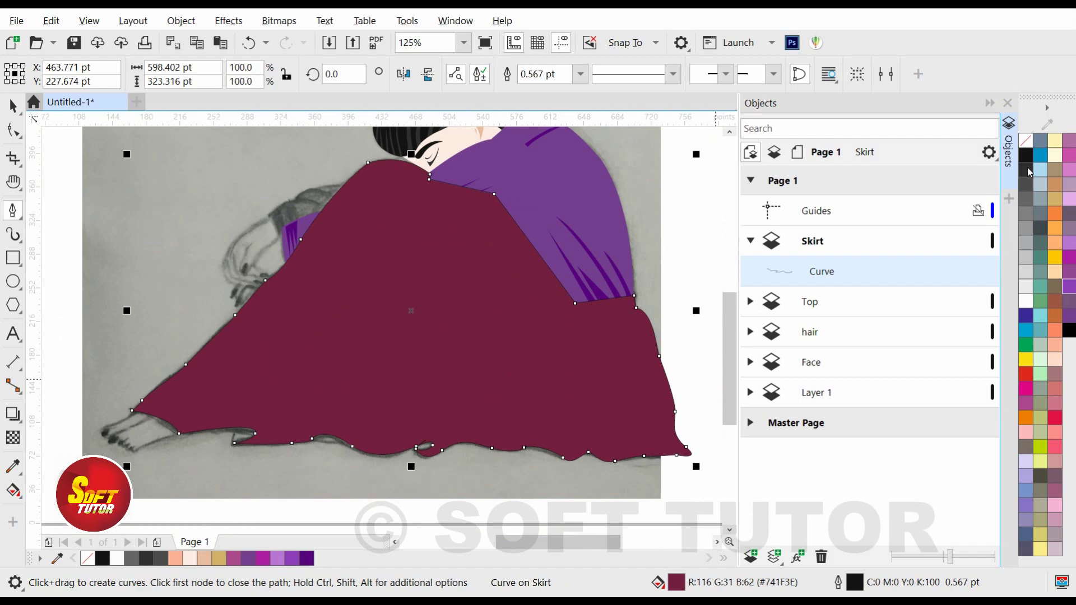
left_click(1026, 140)
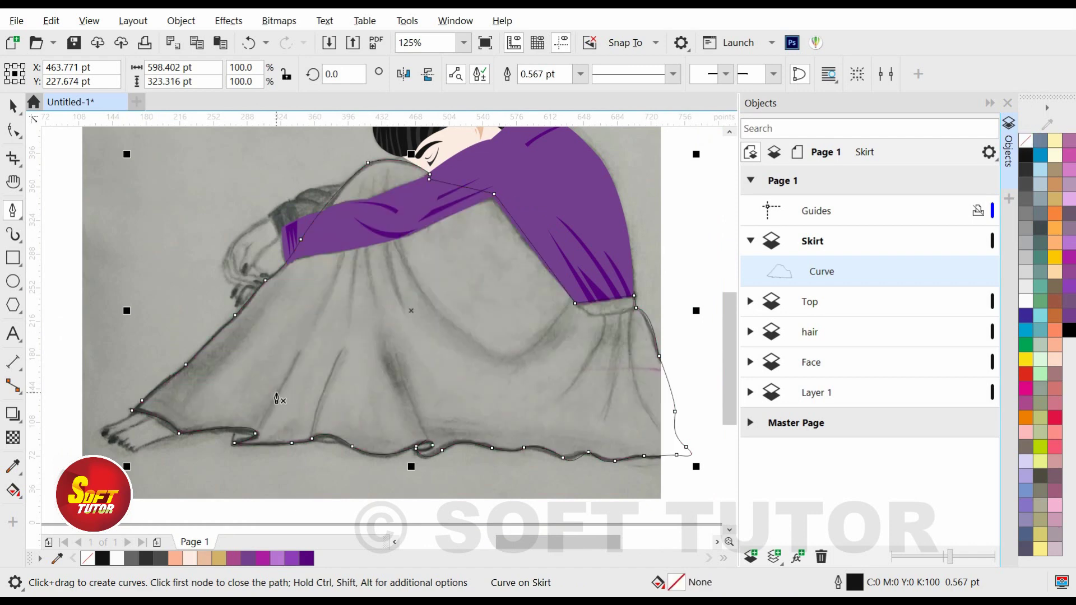
Draw a thin closed fold shape on the skirt's front, rising from the first hem fold, about 52 by 113 pt.
left_click(259, 425)
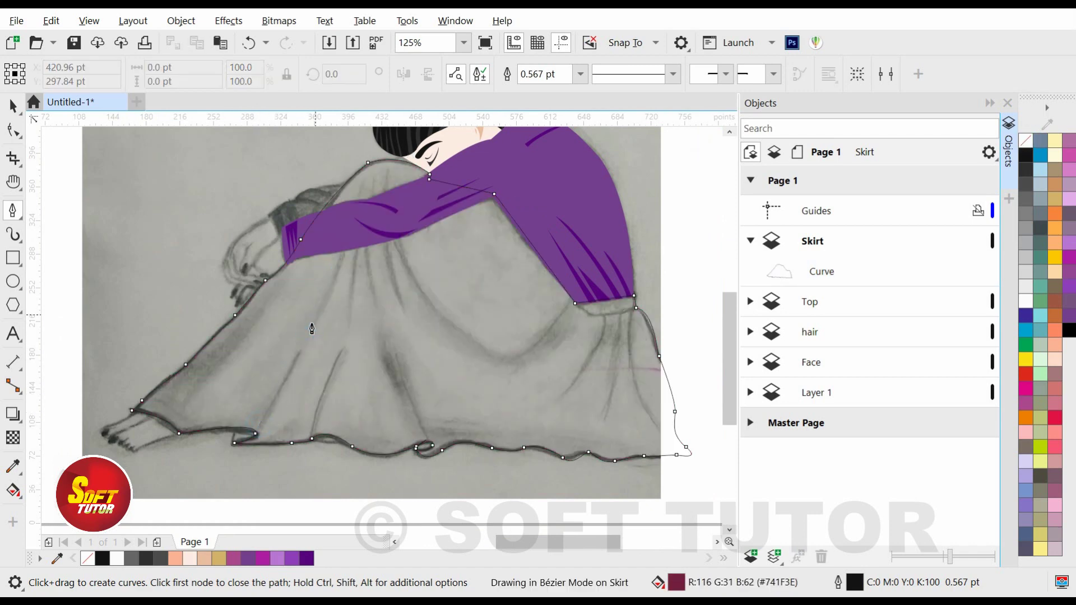
left_click_drag(316, 317, 316, 316)
left_click(260, 438)
scroll(261, 432, "up", 1)
left_click_drag(253, 423, 246, 424)
key("ctrl+z")
left_click(254, 451)
left_click(253, 423)
scroll(291, 376, "down", 1)
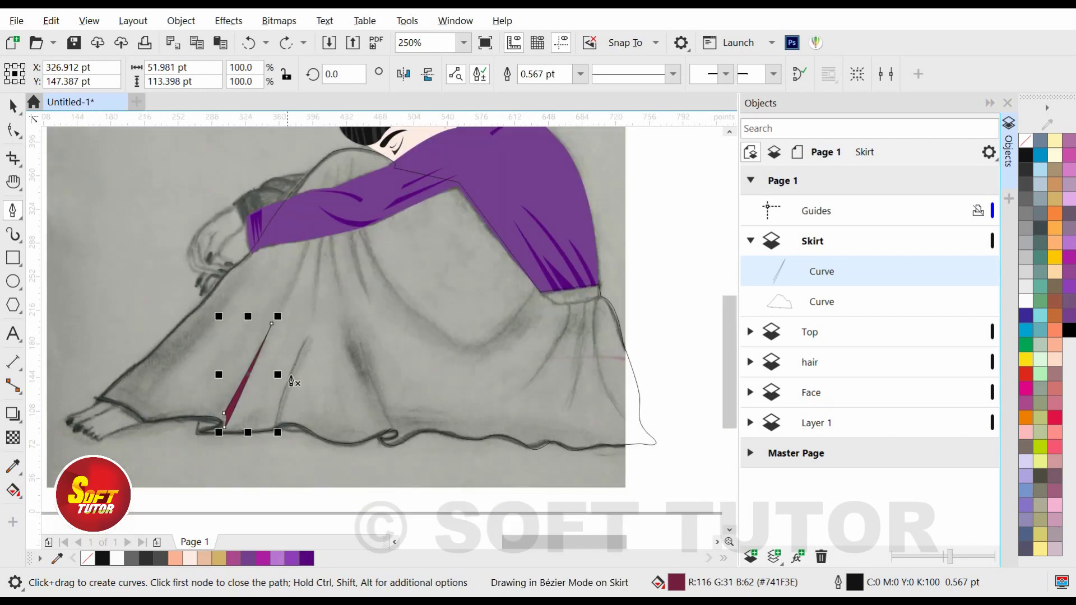
Draw a second thin closed fold shape along the adjacent pencil crease, reaching down to the hem.
scroll(289, 376, "up", 1)
left_click_drag(336, 288, 348, 278)
left_click(269, 467)
mouse_move(264, 472)
left_mouse_down()
mouse_move(280, 461)
mouse_move(299, 374)
left_mouse_up()
left_click_drag(273, 417, 273, 374)
scroll(291, 364, "down", 1)
scroll(355, 290, "up", 1)
Draw a wide closed fold shape with a jagged upper end, tapering down to the curled hem fold.
left_click(331, 313)
left_click(424, 499)
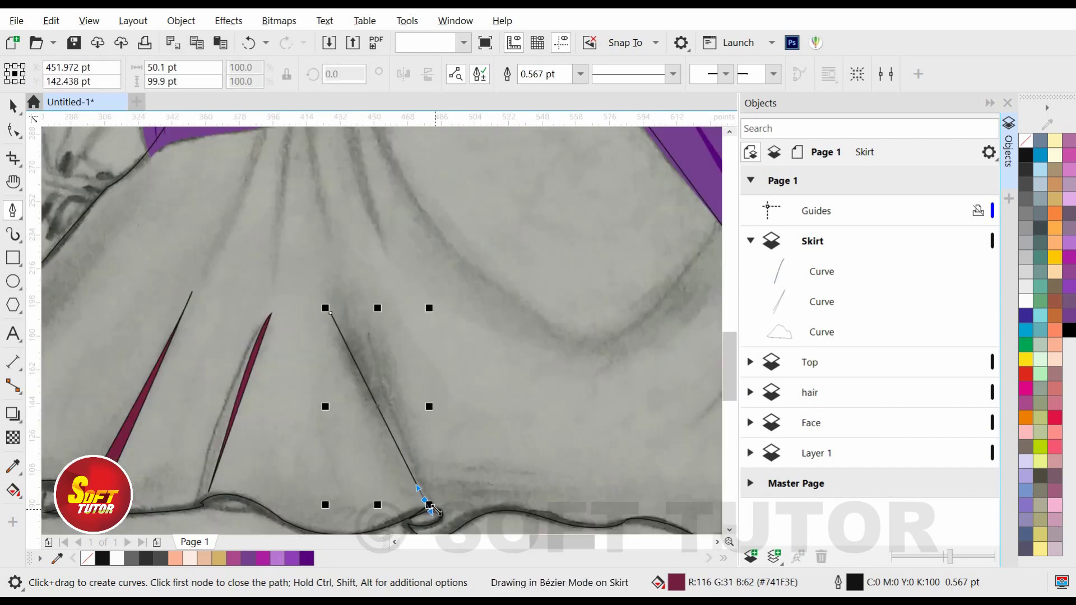
left_click(437, 509)
left_click(339, 262)
left_click_drag(330, 313, 314, 318)
scroll(392, 408, "down", 1)
scroll(542, 475, "up", 1)
Draw a small curved closed fold shape just above the hem beside the curled fold, about 52 by 10 pt.
left_click(309, 439)
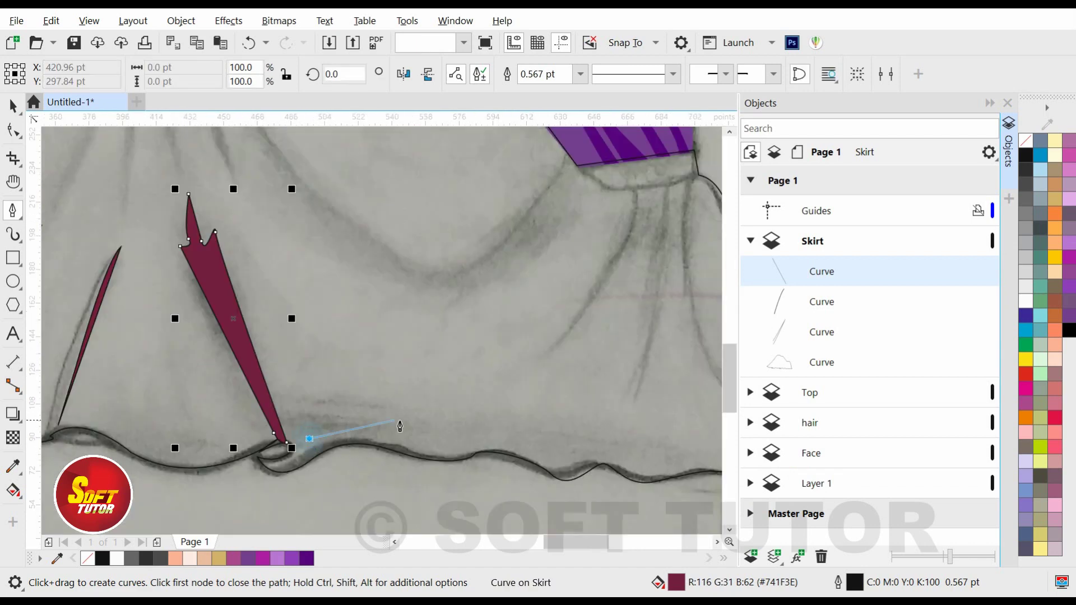
left_click_drag(406, 424, 426, 441)
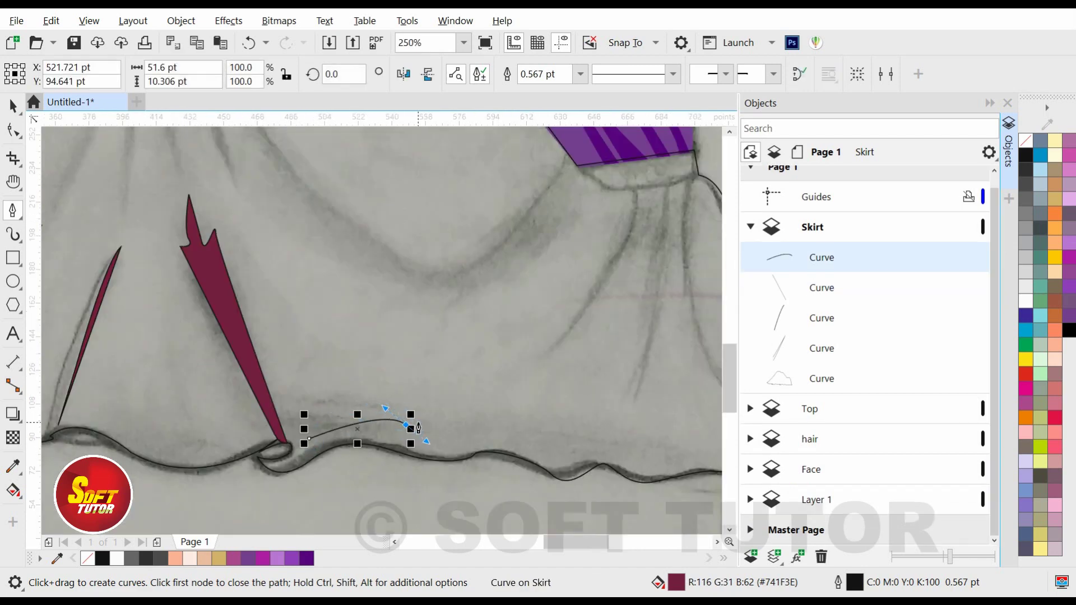
left_click(319, 428)
scroll(319, 429, "down", 1)
scroll(492, 345, "up", 1)
scroll(491, 345, "down", 1)
scroll(377, 315, "up", 1)
Draw three slender closed fold shapes fanning down from the knee across the sleeve.
left_click(288, 173)
left_click(211, 431)
left_click(288, 171)
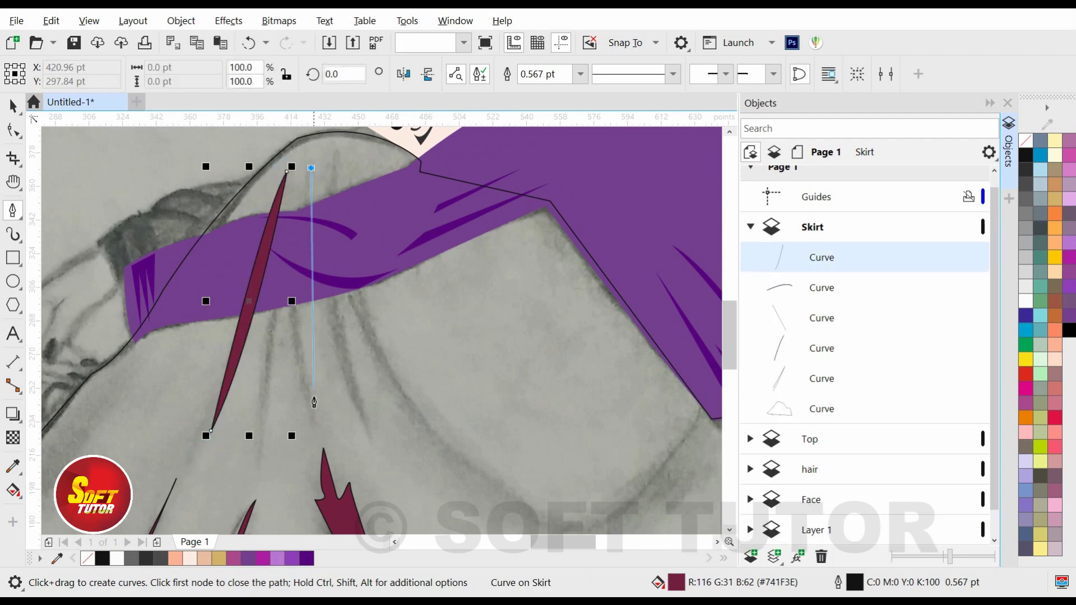
left_click(310, 165)
left_click_drag(321, 422, 369, 523)
left_click(310, 165)
left_click(263, 468)
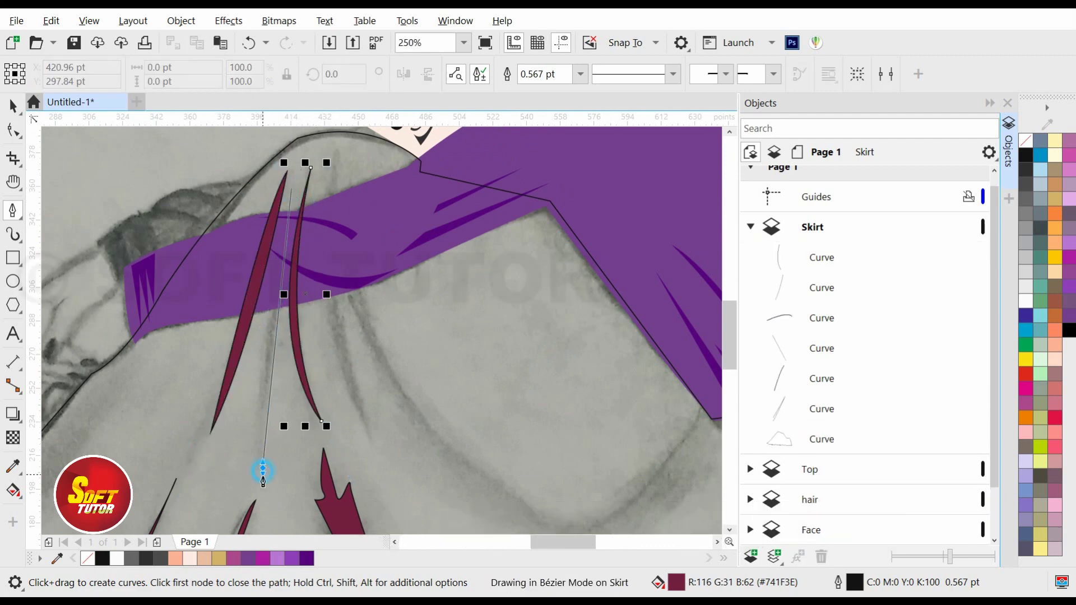
left_click(291, 188)
left_click(291, 189)
scroll(459, 454, "down", 3)
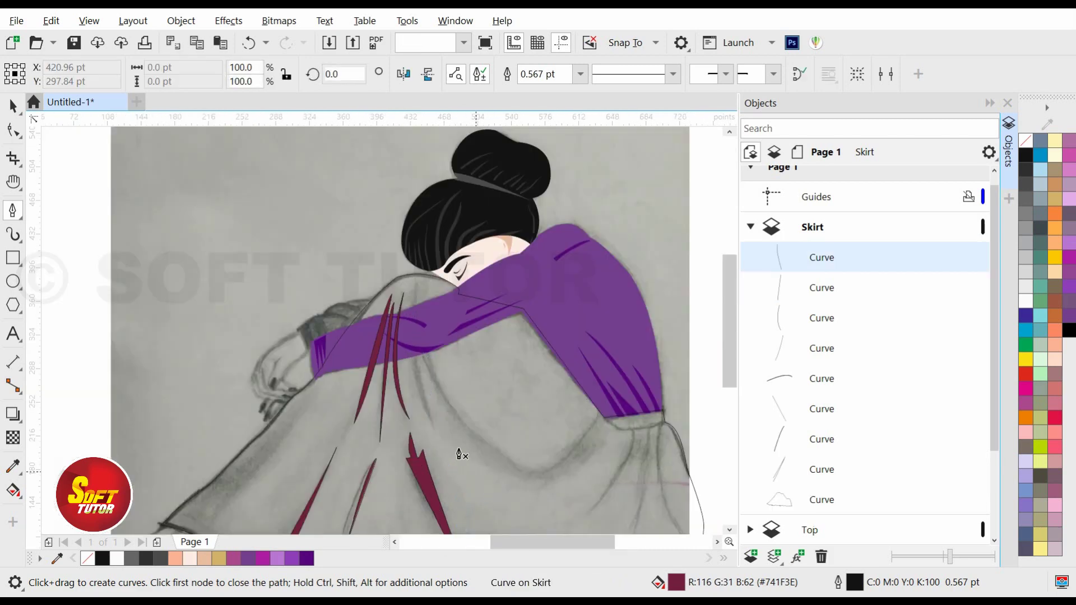
Draw a fourth slender curved fold shape down from the knee, about 23 by 145 pt.
left_click(416, 286)
left_click(424, 354)
left_click_drag(436, 421, 466, 481)
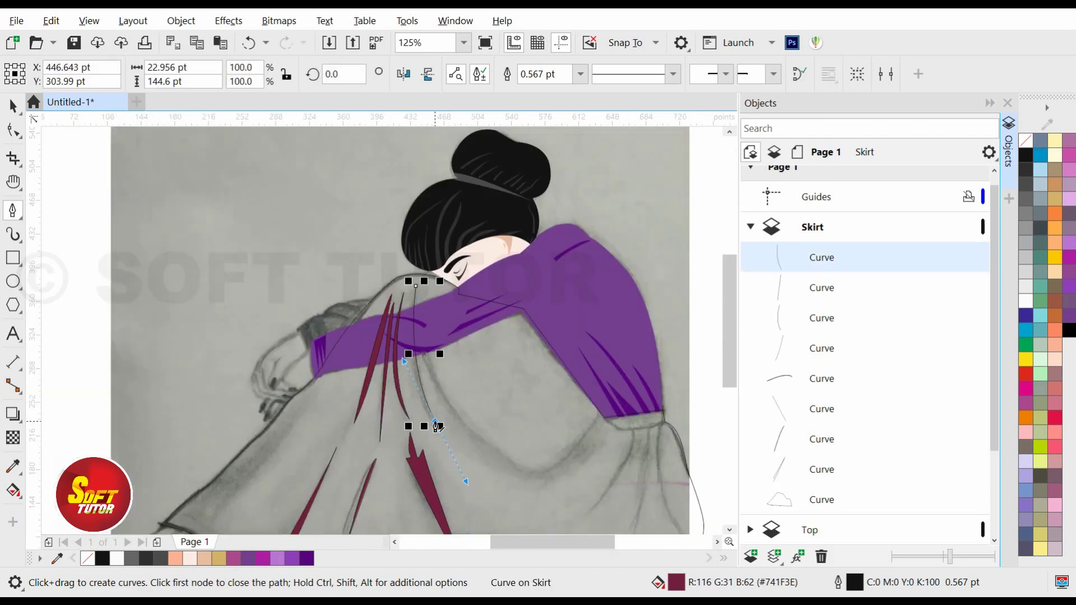
scroll(435, 353, "up", 3)
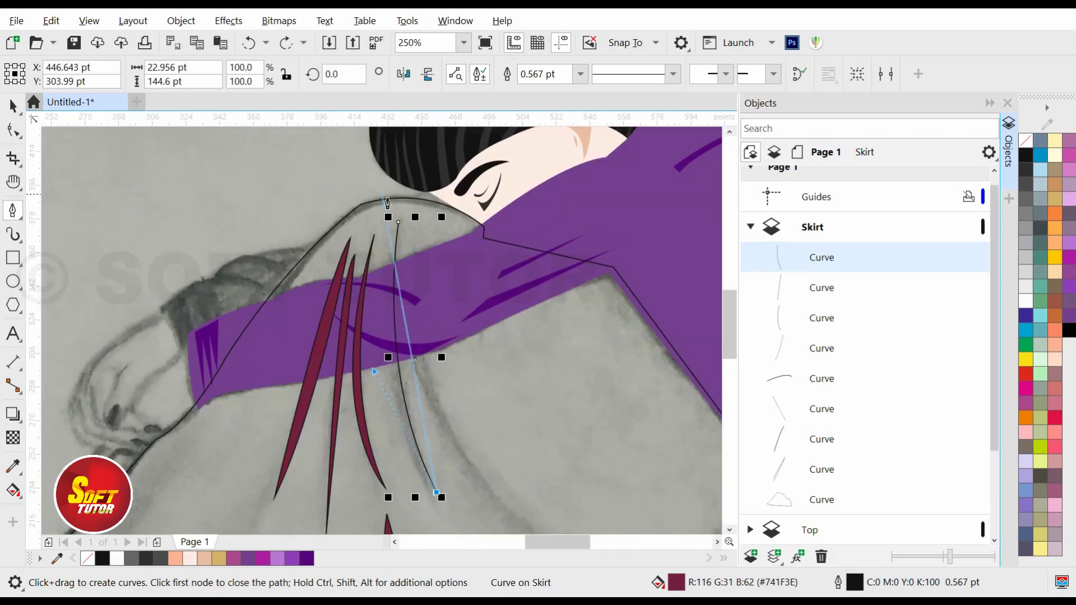
left_click_drag(354, 413, 354, 410)
left_click(409, 246)
Draw a long closed fold shape sweeping from the knee down toward the middle of the skirt.
scroll(499, 530, "down", 1)
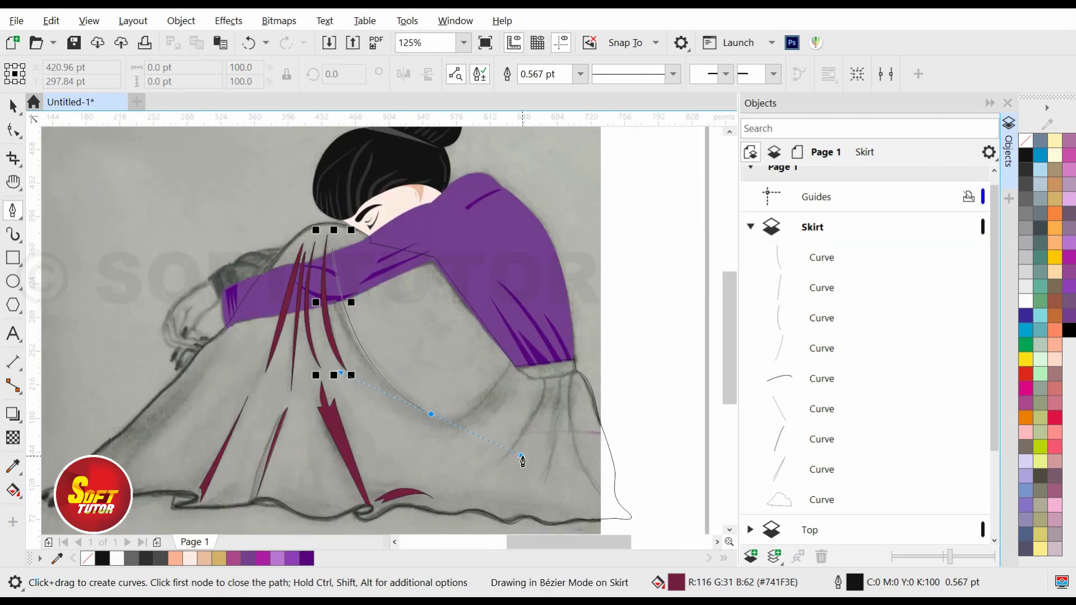
left_click_drag(521, 461, 512, 414)
left_click(336, 368)
scroll(325, 394, "up", 3)
Draw a broad curved closed fold shape rising from the middle of the skirt to the front of the waist.
left_click(348, 450)
left_click_drag(496, 321, 522, 348)
left_click_drag(440, 463, 497, 482)
left_click_drag(575, 373, 384, 355)
scroll(361, 344, "up", 1)
Draw a narrow closed band shape along the skirt's waistband below the top.
left_click(286, 310)
left_click_drag(327, 335, 372, 340)
left_click(469, 317)
left_click(508, 292)
left_click(515, 330)
left_click_drag(286, 310, 324, 225)
scroll(386, 275, "down", 1)
Draw a curved closed fold shape hanging from the waistband, about 43 by 94 pt.
left_click(374, 293)
scroll(374, 293, "down", 1)
mouse_move(298, 403)
left_mouse_down()
mouse_move(237, 497)
mouse_move(196, 498)
left_mouse_up()
left_click_drag(375, 224, 382, 278)
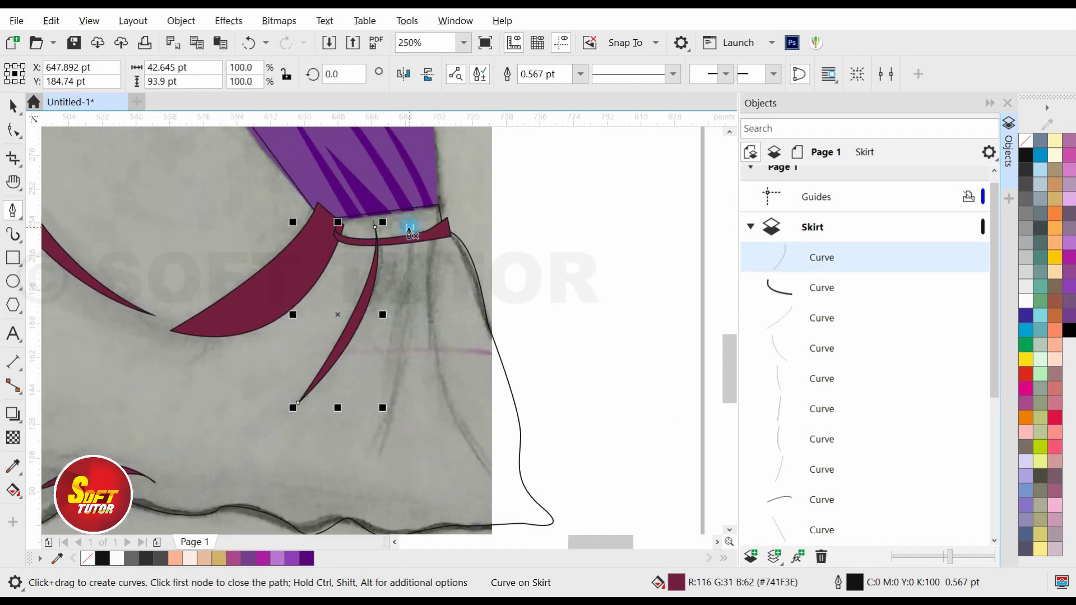
Draw a second closed fold shape hanging from the middle of the waistband, about 22 by 125 pt.
left_click(409, 227)
left_click_drag(392, 355, 388, 372)
left_click(395, 369)
left_click(374, 461)
left_click_drag(409, 227, 433, 349)
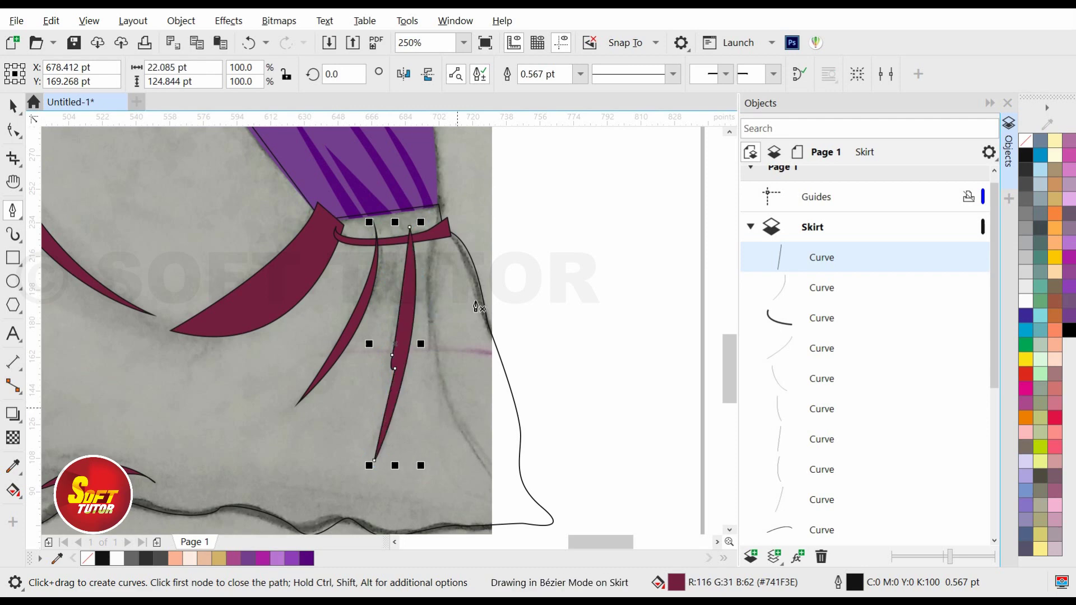
Draw a long curved closed fold shape from the back end of the waistband down past the skirt's rear hem corner.
left_click(433, 215)
left_click_drag(527, 495, 670, 523)
left_click(528, 442)
left_click_drag(433, 163, 433, 359)
scroll(435, 315, "down", 2)
Group all the skirt fold shapes and PowerClip the group inside the skirt outline.
key("space")
mouse_move(994, 258)
left_mouse_down()
mouse_move(994, 379)
mouse_move(990, 256)
left_mouse_up()
left_click(776, 396)
left_click(820, 364)
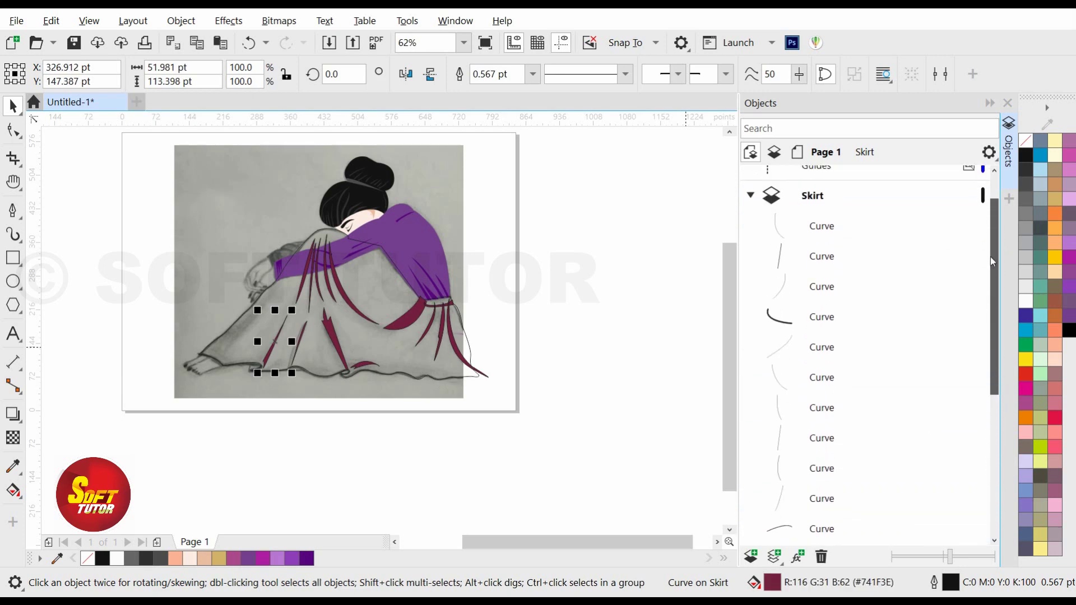
left_click(821, 269, "shift")
right_click(821, 269)
left_click(863, 214)
left_click(181, 21)
left_click(481, 43)
left_click(231, 343)
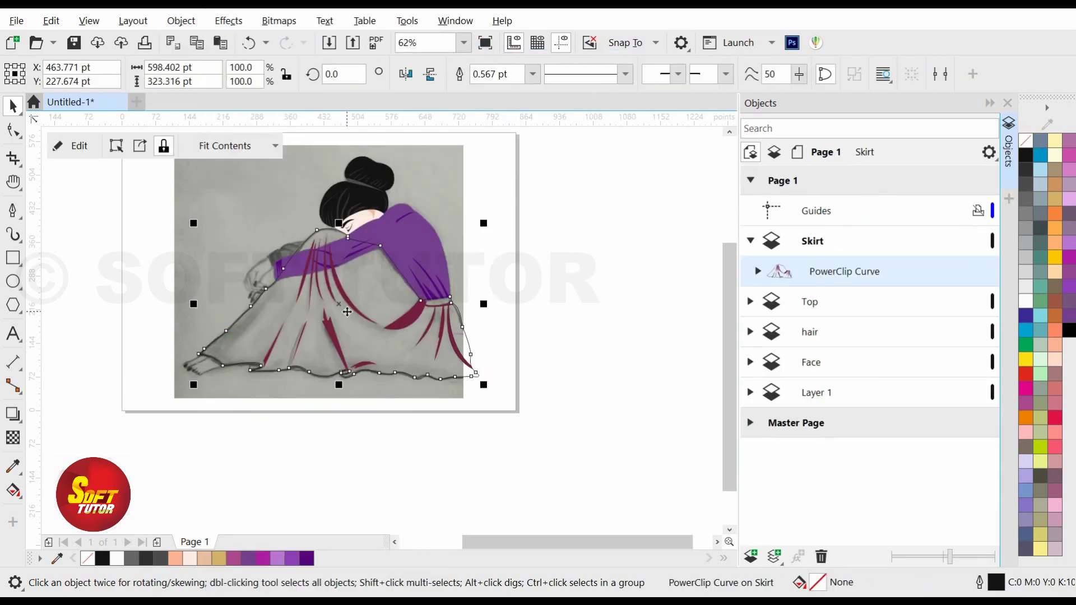
Fill the skirt shape with brown (C:0 M:20 Y:40 K:40).
left_click(1025, 360)
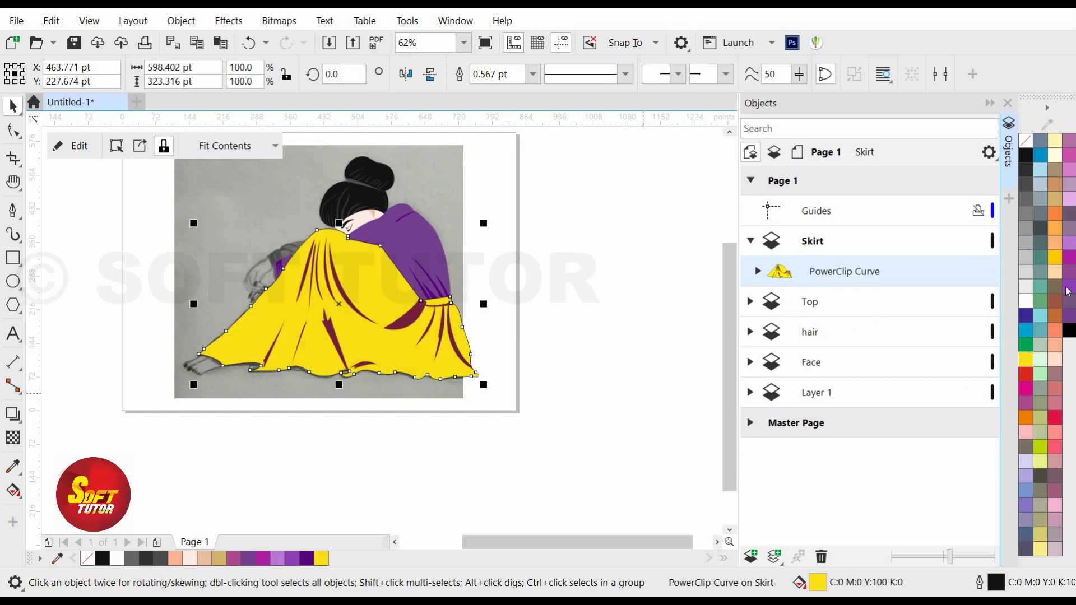
left_click(1055, 169)
scroll(362, 256, "up", 2)
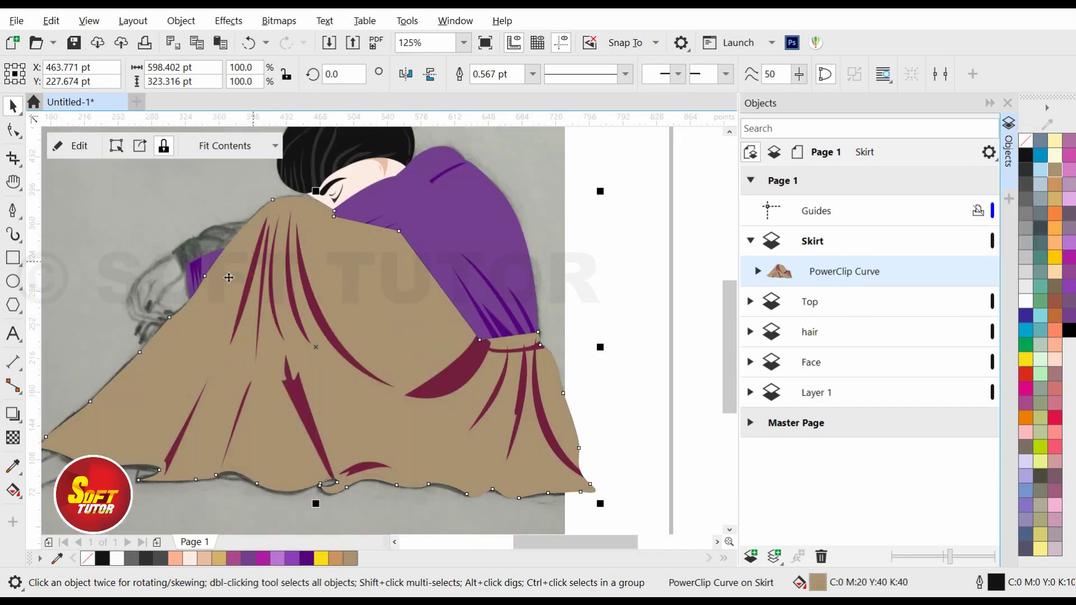
Recolour the group of folds inside the skirt's PowerClip with a darker shade of the skirt's brown.
left_click(370, 373, "ctrl")
left_click(1055, 169)
left_click(675, 330, "ctrl")
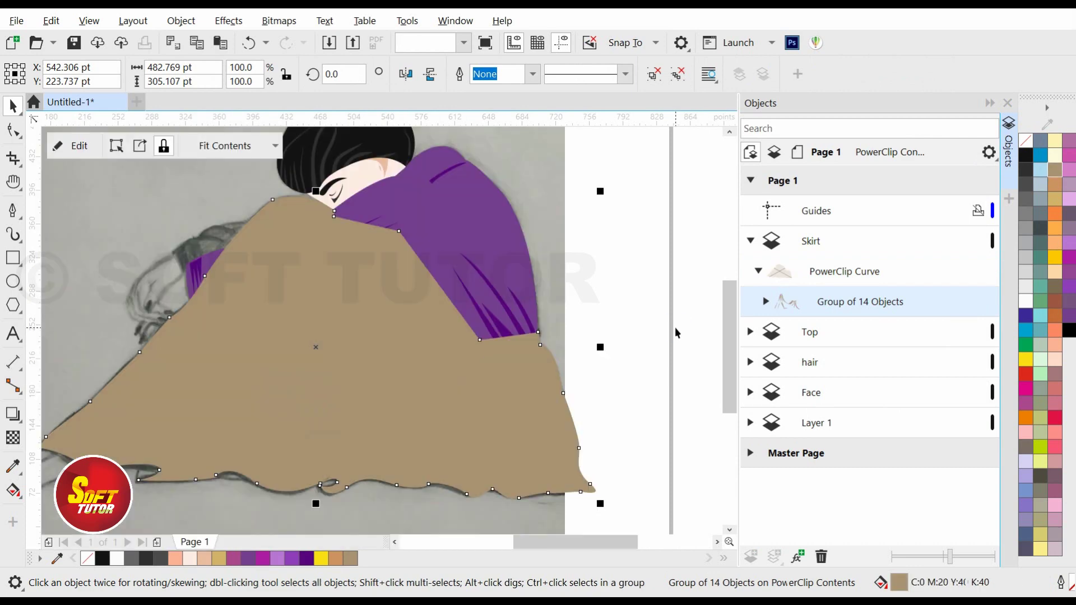
left_click(430, 381, "ctrl")
left_click(430, 381)
double_click(899, 584)
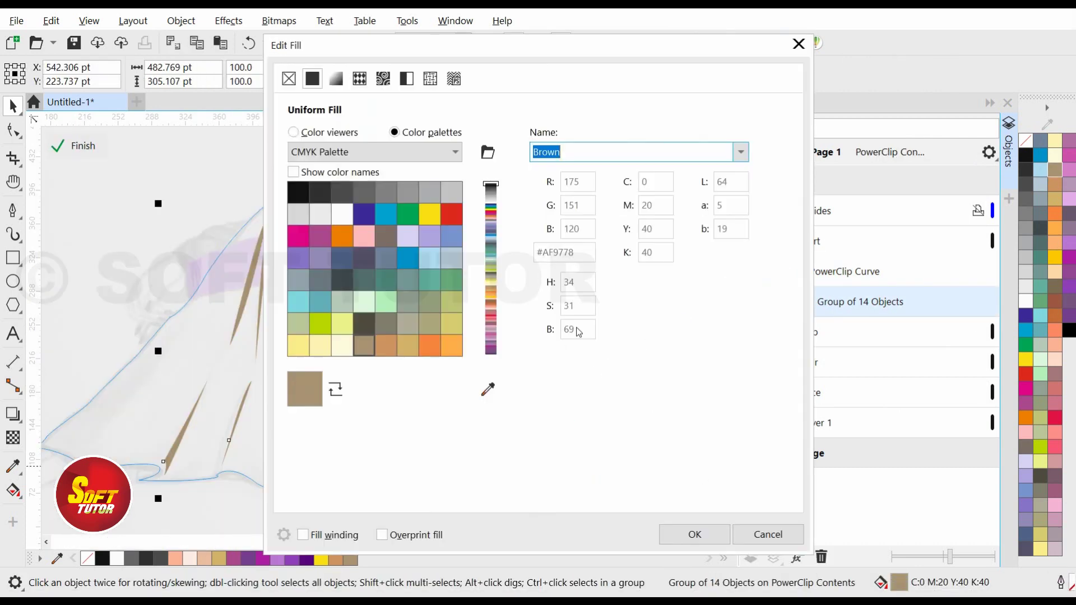
left_click(329, 132)
left_click(384, 264)
left_click(694, 534)
left_click(411, 329, "ctrl")
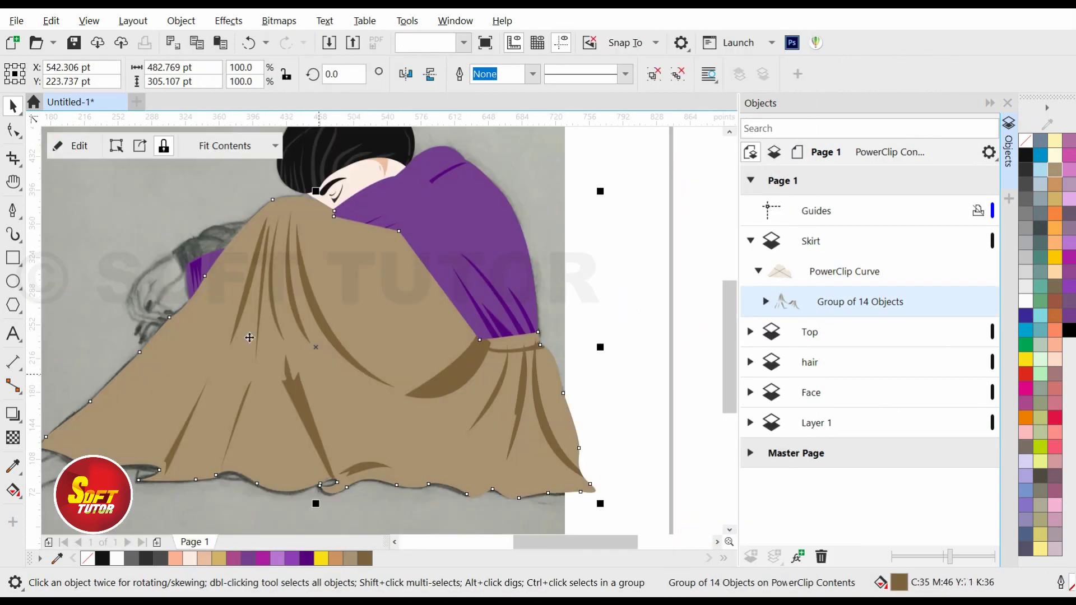
Move the Skirt layer below the Top layer.
scroll(412, 329, "down", 2)
left_click(750, 241)
left_click_drag(813, 241, 783, 288)
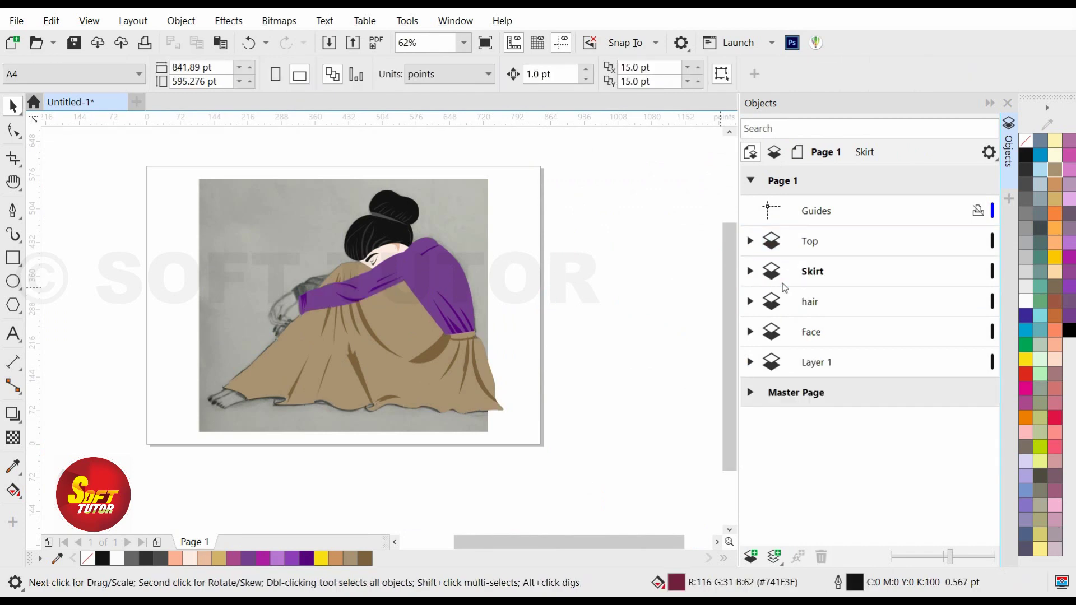
left_click(808, 248)
Inside the skirt's PowerClip, draw a closed border shape with a wavy upper edge along the hem, about 649 by 90 pt.
left_click(750, 271)
scroll(300, 397, "up", 1)
left_click(257, 363, "ctrl")
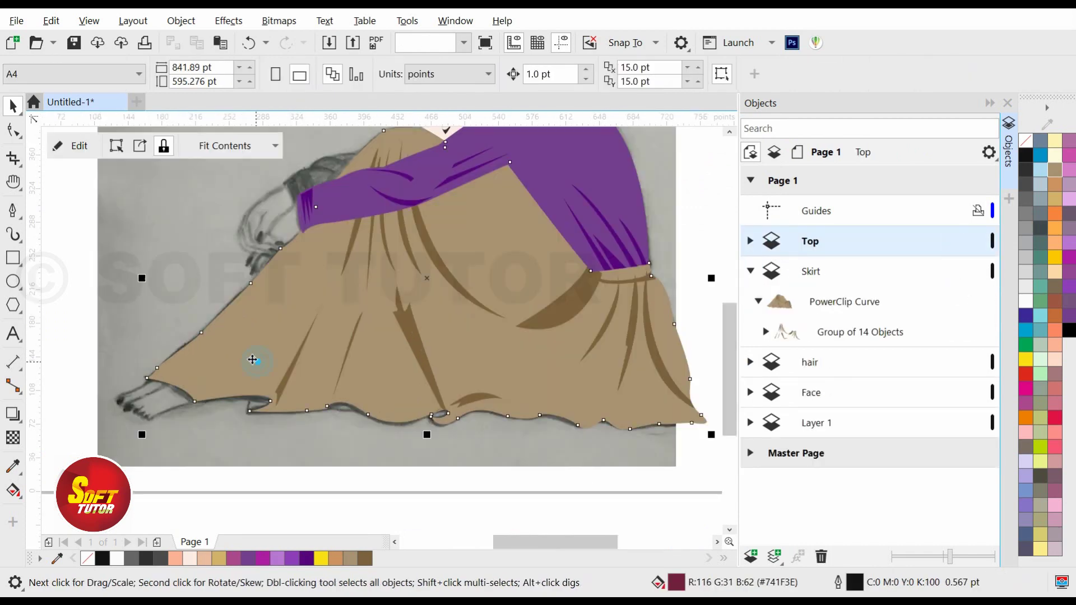
left_click(12, 210)
left_click(143, 362)
left_click_drag(206, 392, 223, 395)
left_click_drag(283, 395, 281, 416)
left_click_drag(351, 388, 370, 391)
left_click_drag(407, 410, 423, 409)
left_click_drag(456, 401, 493, 403)
left_click_drag(531, 410, 540, 408)
left_click_drag(556, 404, 567, 406)
left_click(700, 411)
left_click(712, 416)
left_click(712, 435)
left_click(150, 446)
left_click(104, 384)
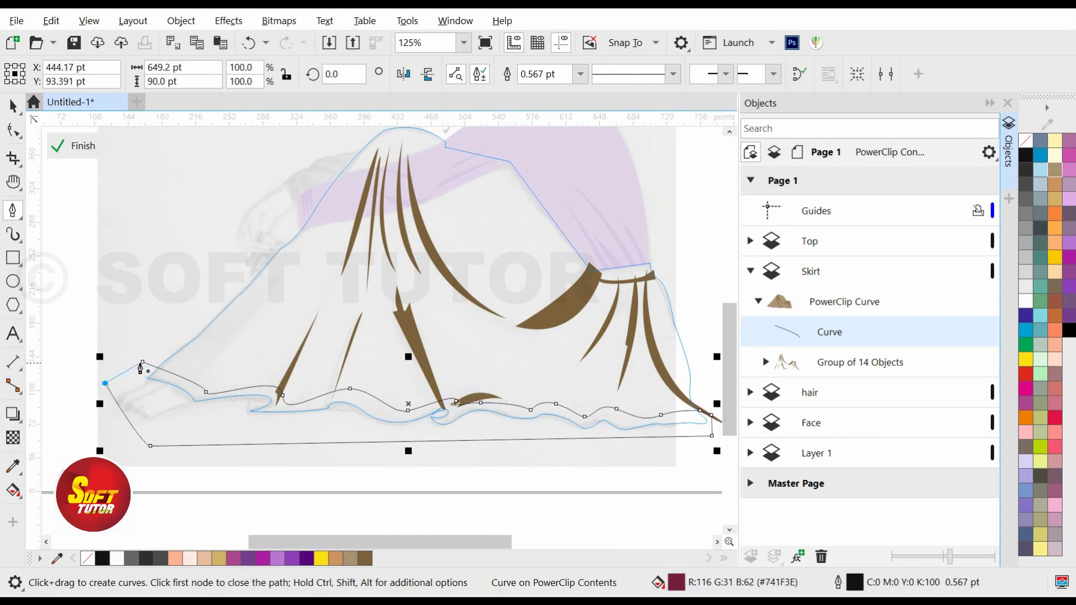
left_click(143, 363)
Fill the hem border with Deep Azure purple without an outline and finish editing the PowerClip.
left_click(307, 559)
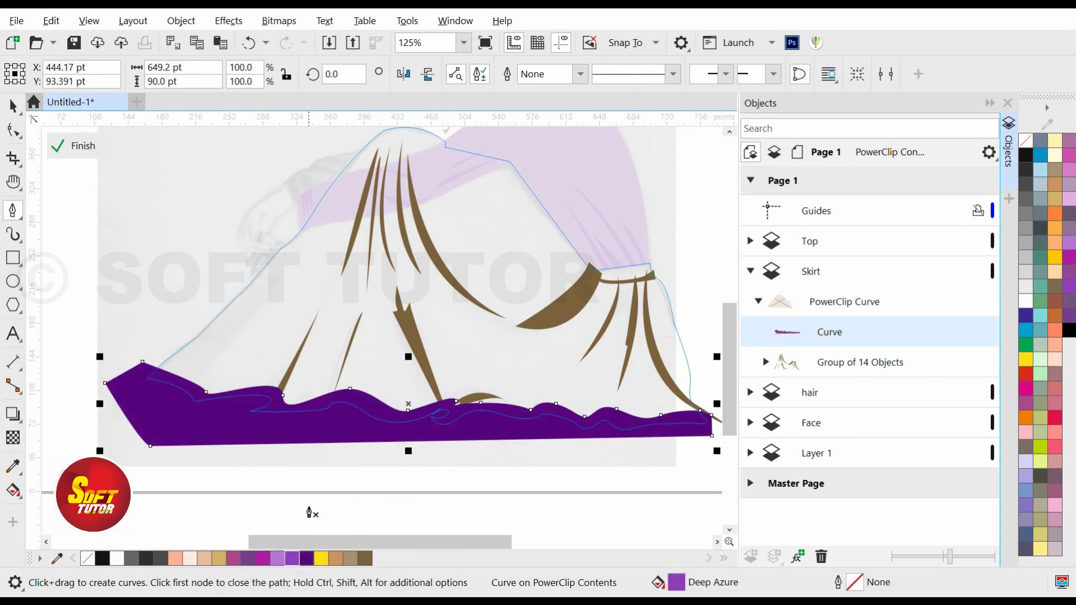
left_click(73, 145)
key("space")
double_click(277, 406)
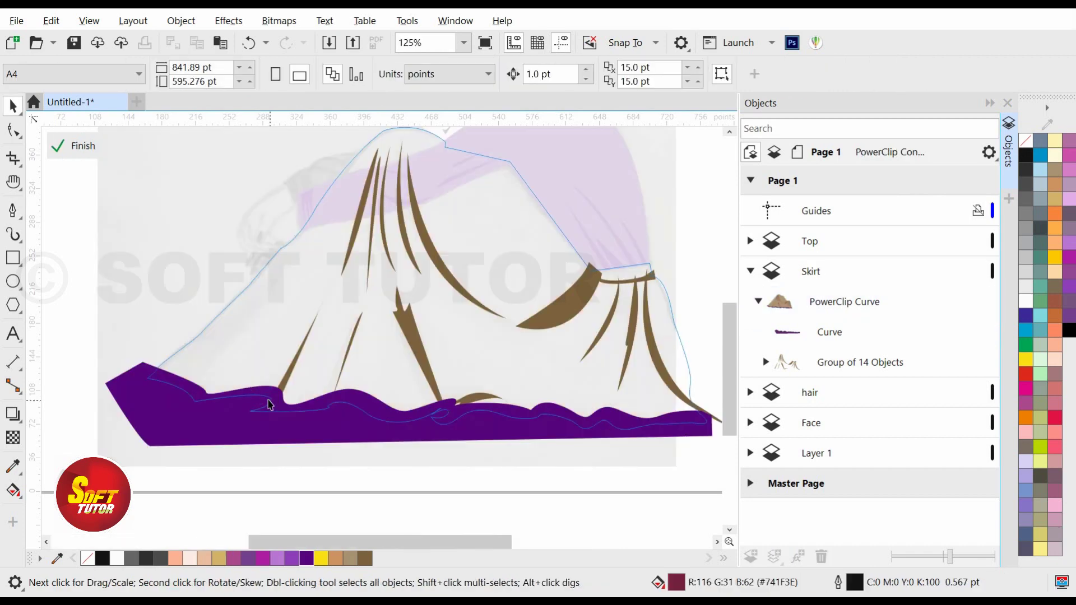
left_click(276, 415)
left_click(278, 559)
left_click(73, 146)
double_click(287, 415)
left_click(287, 414)
left_click(292, 558)
left_click(73, 145)
scroll(483, 352, "down", 1)
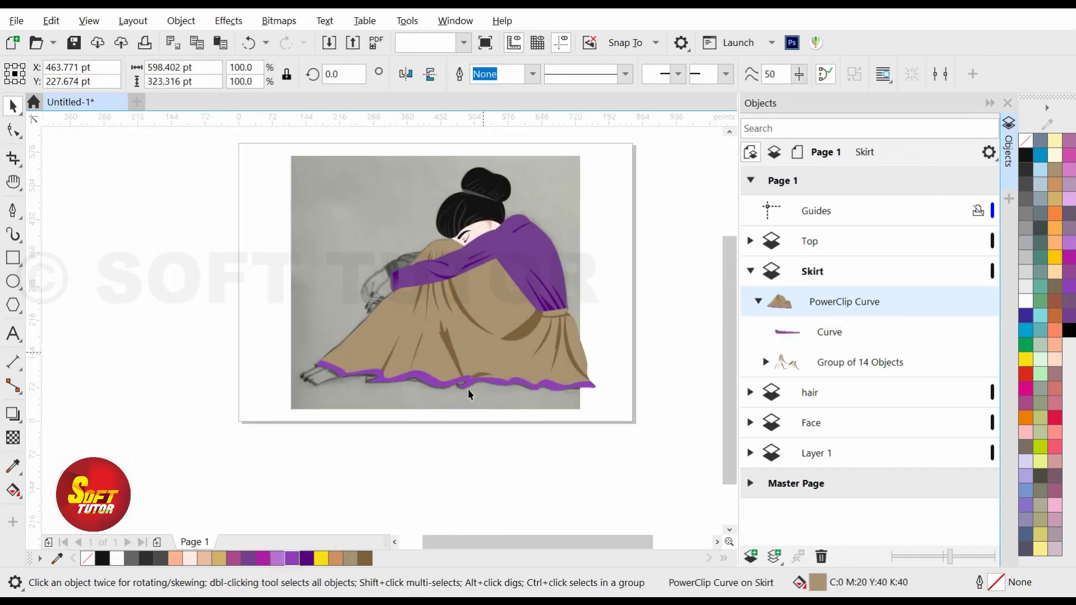
key("Escape")
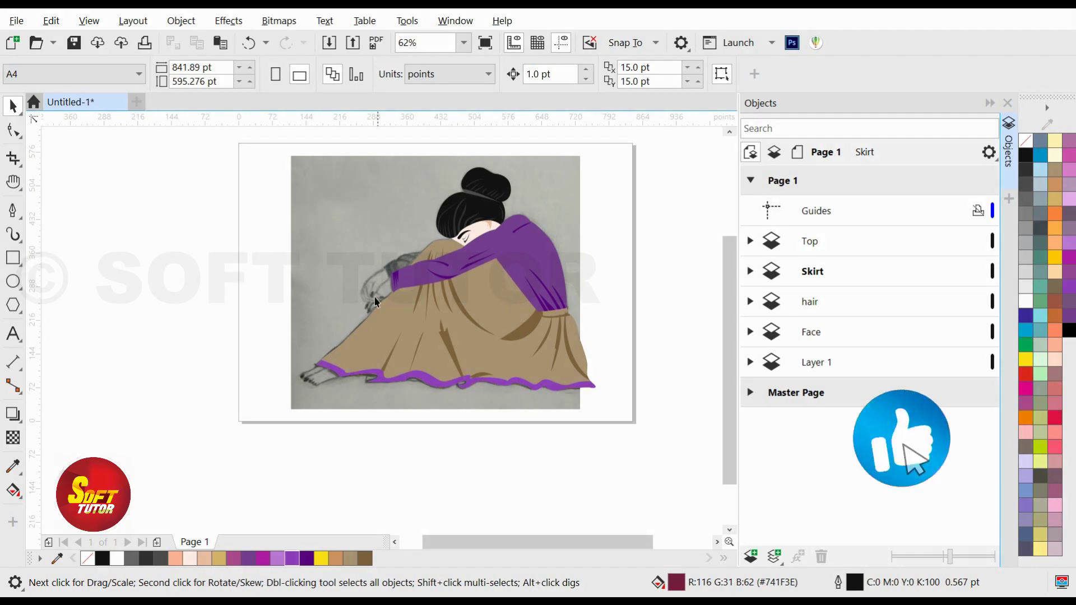
Add a new layer above the Top layer.
scroll(373, 303, "up", 2)
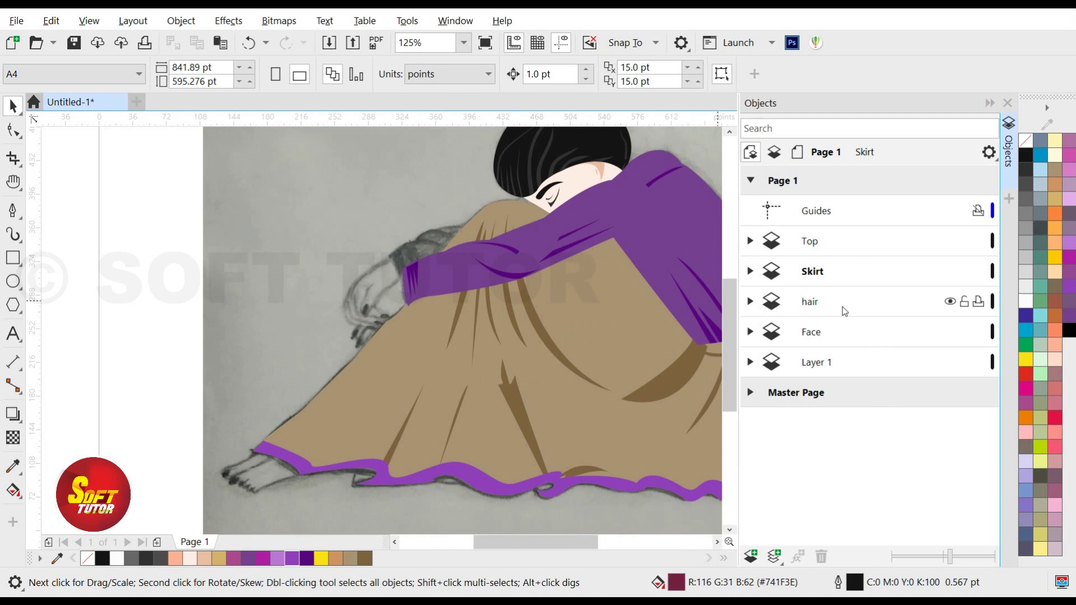
left_click(824, 364)
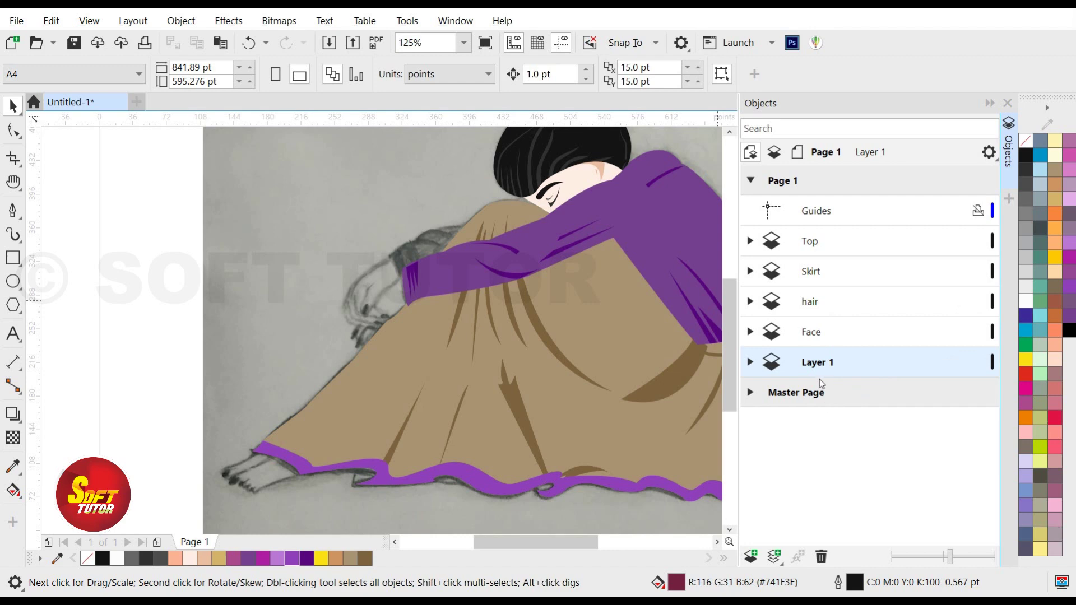
left_click(752, 556)
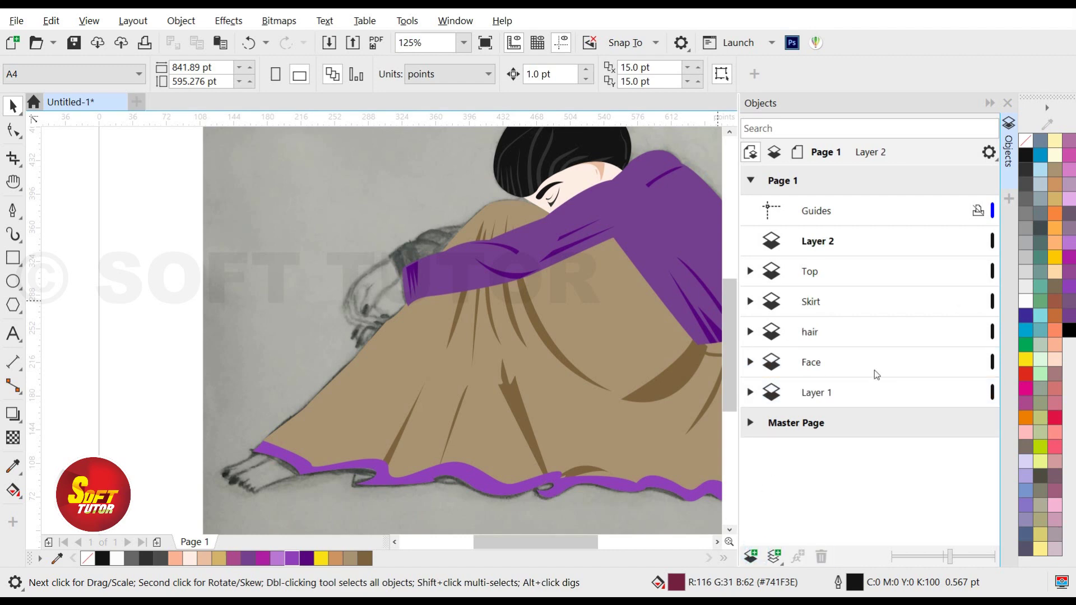
Draw a closed shape over the far arm's sleeve above the purple sleeve, about 96 by 71 pt.
scroll(452, 203, "up", 2)
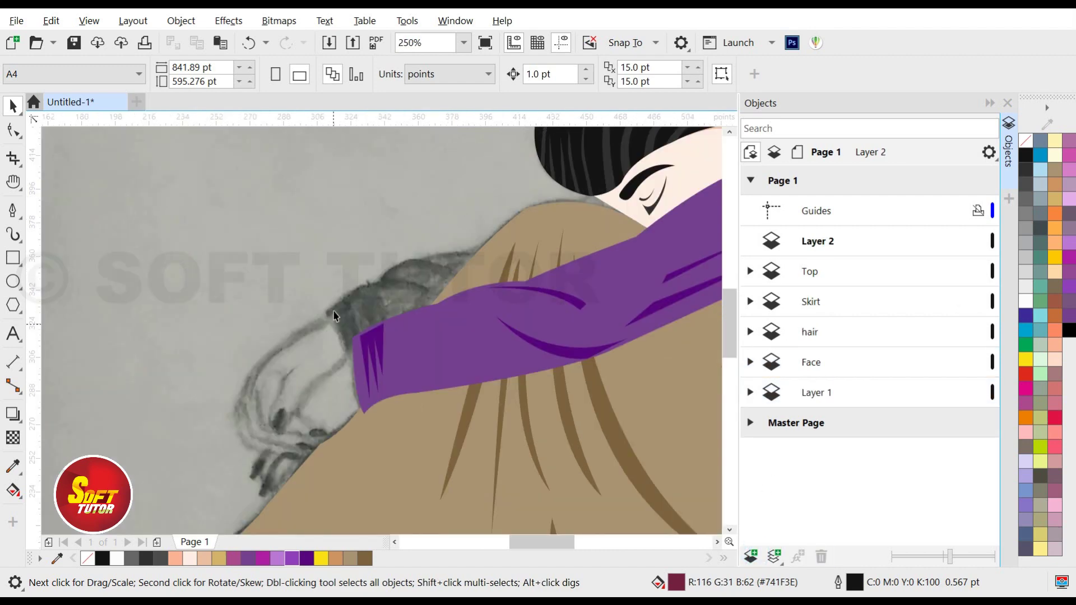
scroll(414, 322, "up", 2)
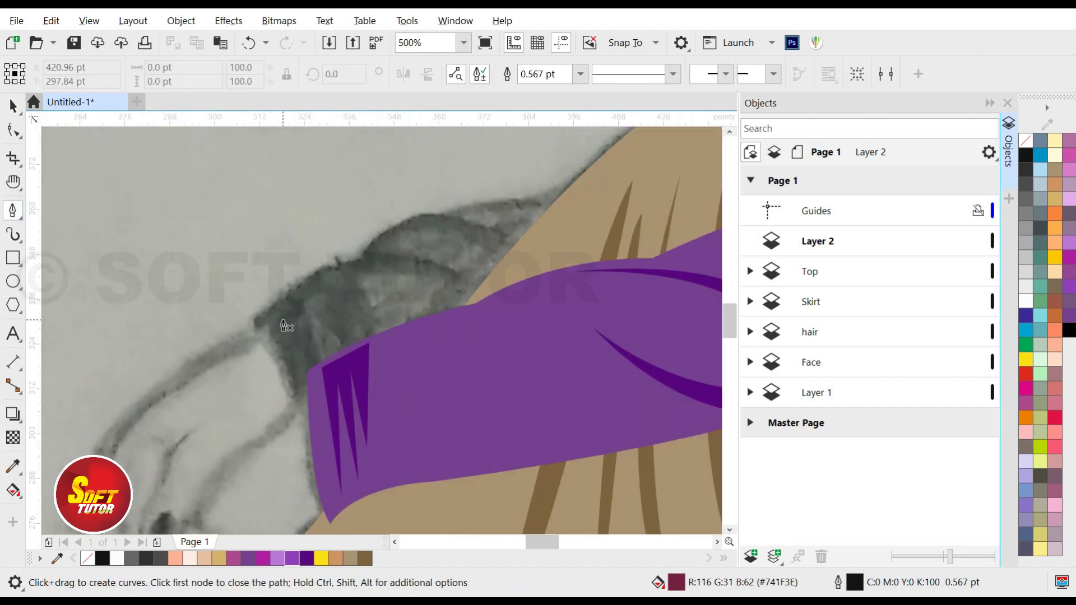
left_click(312, 424)
left_click(541, 288)
left_click(612, 157)
left_click_drag(536, 199, 501, 202)
left_click_drag(440, 210, 405, 218)
left_click_drag(363, 253, 346, 284)
double_click(363, 255)
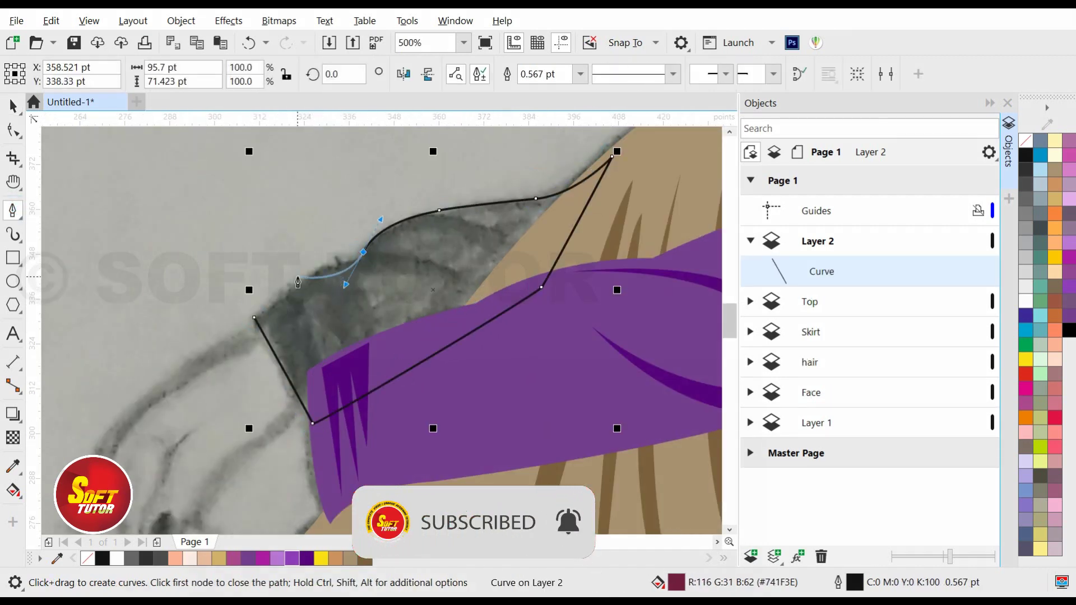
left_click(255, 320)
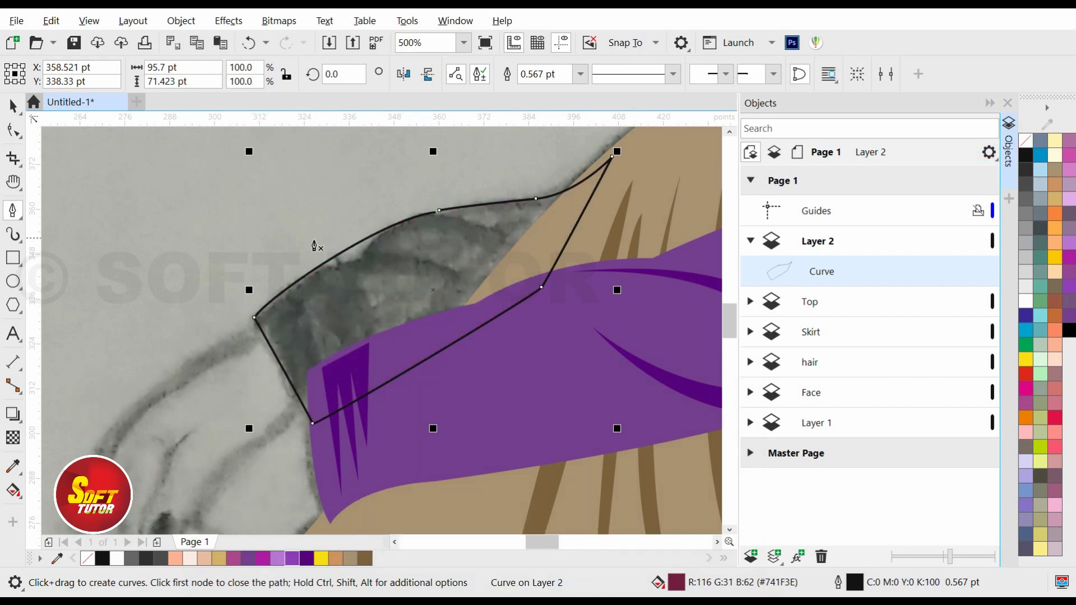
Add a node on the far sleeve's upper edge and reshape the edge to follow the sketch.
left_click(14, 131)
double_click(356, 248)
left_click_drag(356, 248, 352, 256)
left_click_drag(255, 317, 318, 292)
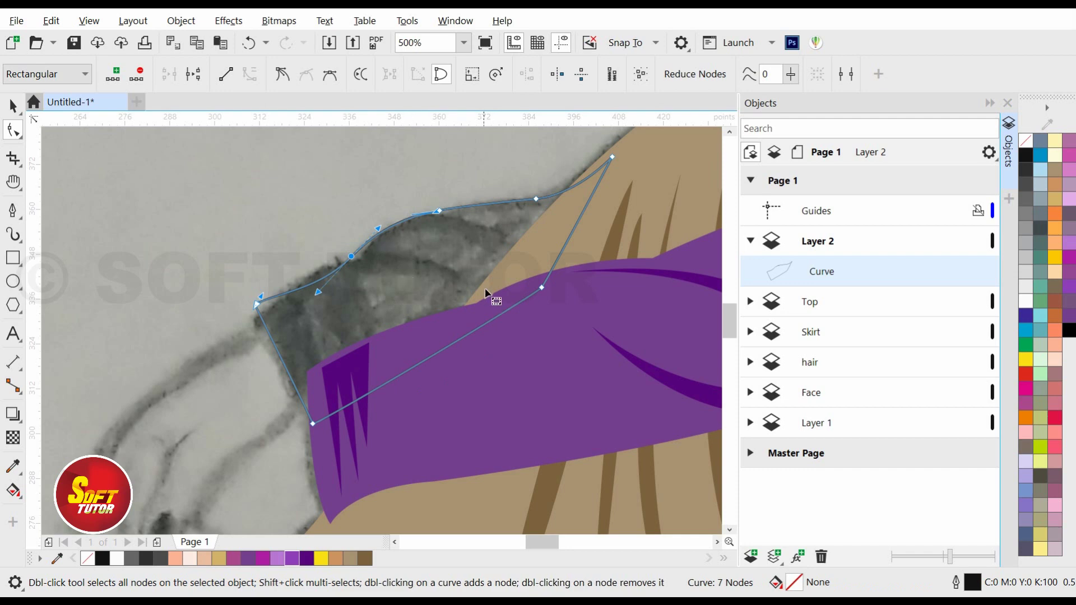
Try a Deep Azure fill without outline on the far sleeve, and restore its black outline without fill.
key("space")
left_click(277, 558)
left_click(292, 559)
right_click(1026, 140)
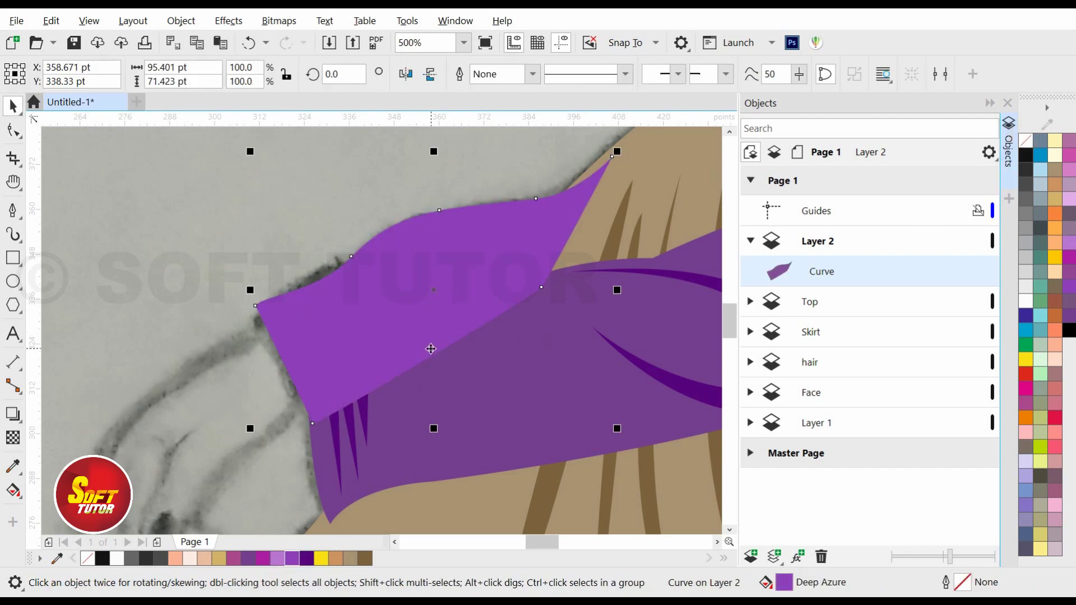
right_click(1025, 155)
left_click(1026, 140)
Draw a thin crescent-shaped closed fold across the middle of the far sleeve.
left_click(12, 210)
left_click(352, 267)
left_click_drag(453, 276, 482, 297)
left_click(454, 277, "alt")
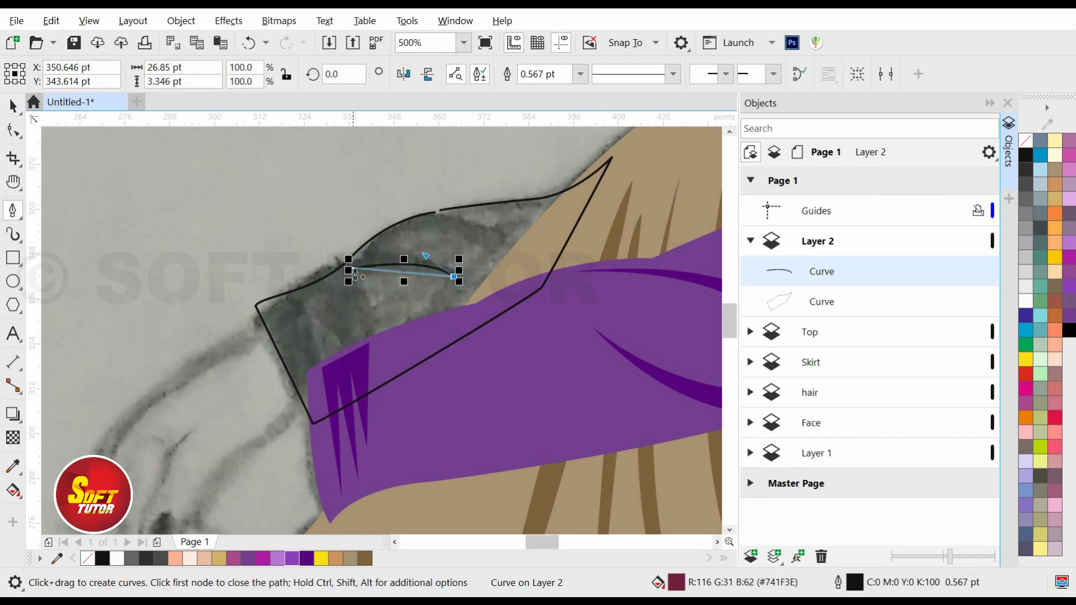
scroll(370, 245, "up", 1)
left_click_drag(380, 259, 354, 262)
left_click(336, 291)
Draw a slanted closed fold shape with a rounded end near the far sleeve's upper edge, about 25 by 8 pt.
left_click(473, 202)
left_click_drag(640, 239, 660, 243)
left_click_drag(637, 204, 608, 199)
left_click_drag(513, 182, 504, 184)
left_click(472, 203)
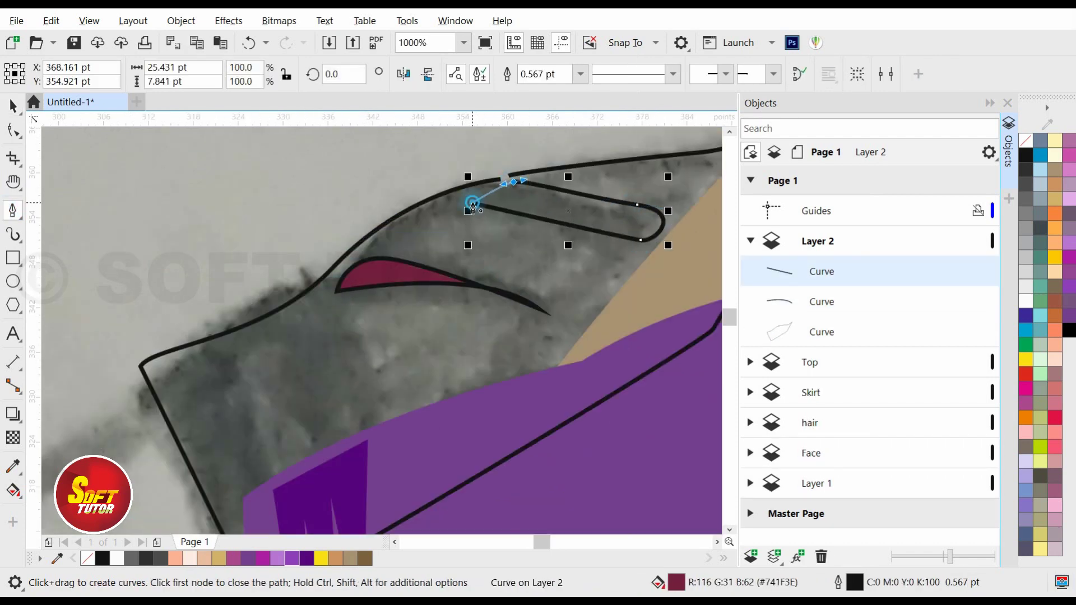
scroll(432, 254, "down", 1)
key("space")
left_click(550, 264)
left_click(1026, 155)
key("ctrl+z")
key("space")
Draw a straight-sided zigzag closed fold shape at the far sleeve's cuff, about 28.5 by 33 pt.
left_click(298, 311)
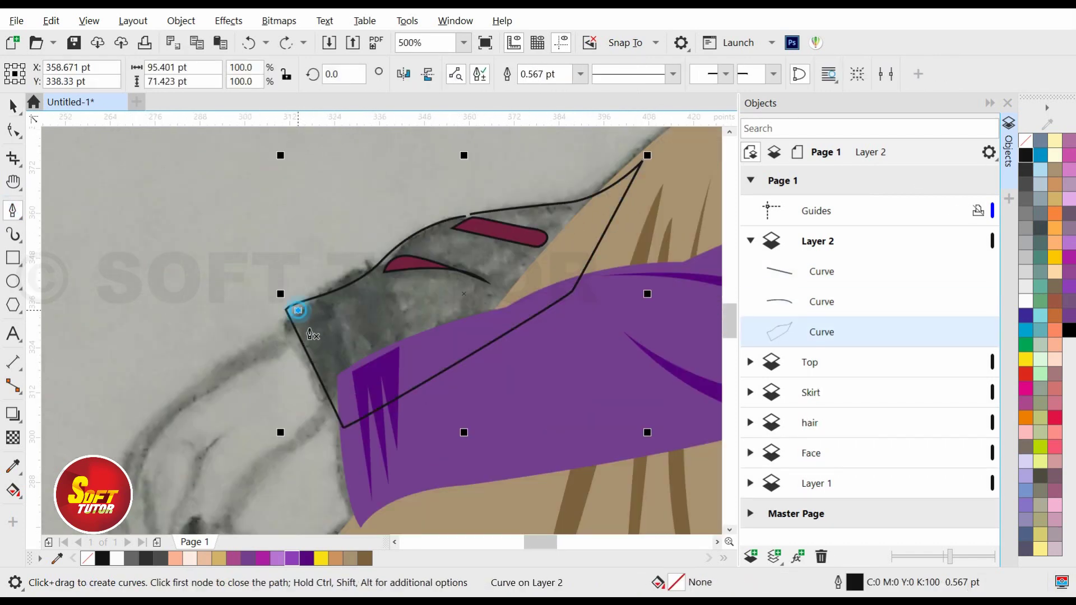
left_click(336, 397)
left_click(359, 372)
left_click(305, 303)
left_click(335, 323)
left_click(342, 298)
left_click(404, 352)
left_click(392, 274)
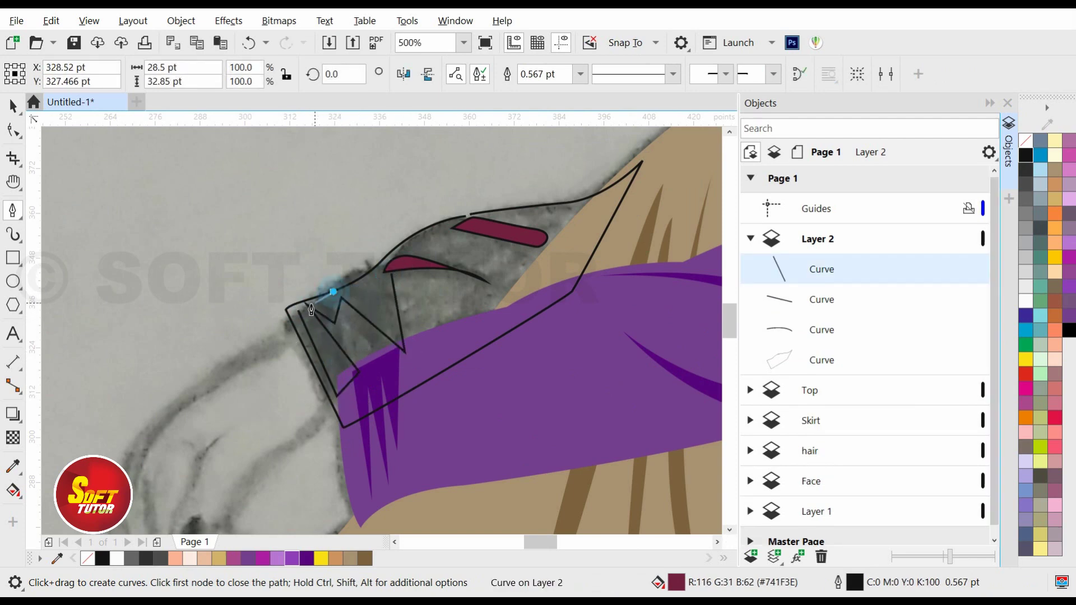
left_click(298, 310)
Fill the three far-sleeve folds with dark purple and the sleeve with Deep Azure, all without outlines.
key("space")
left_click(306, 558)
left_click(420, 263, "shift")
left_click(498, 232, "shift")
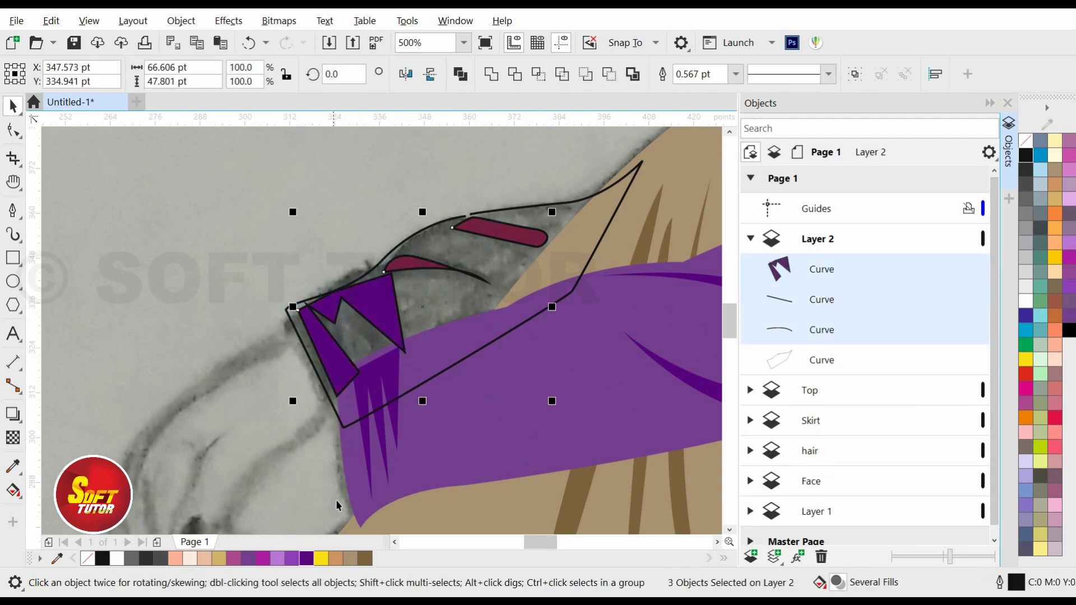
left_click(307, 558)
left_click(369, 411)
left_click(292, 558)
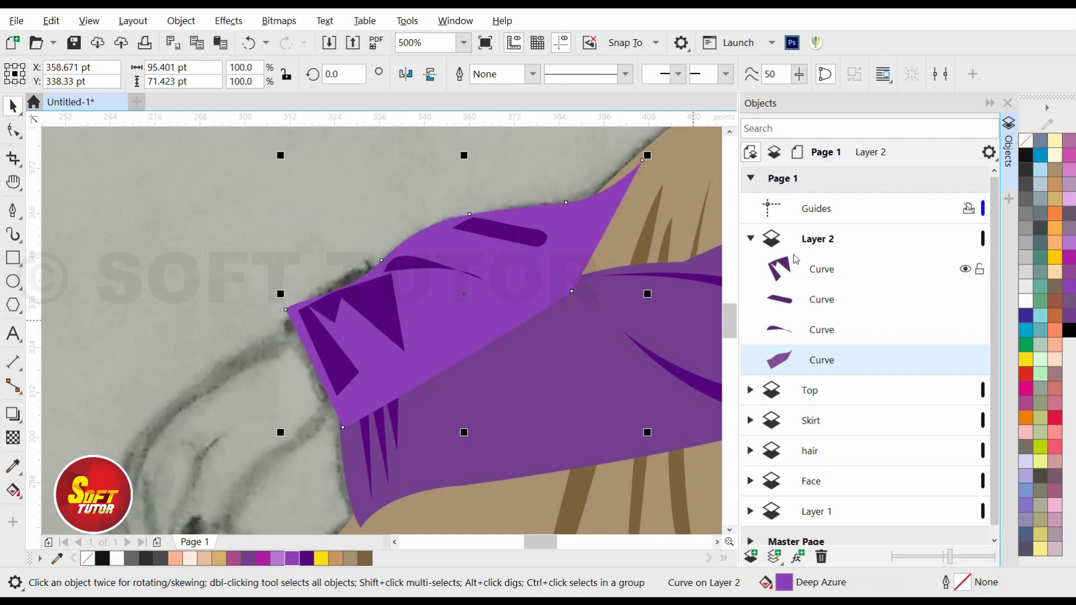
Rename the far sleeve's layer as Hand 1 and move it below the Face layer.
left_click(750, 239)
left_click(750, 240)
left_click(751, 239)
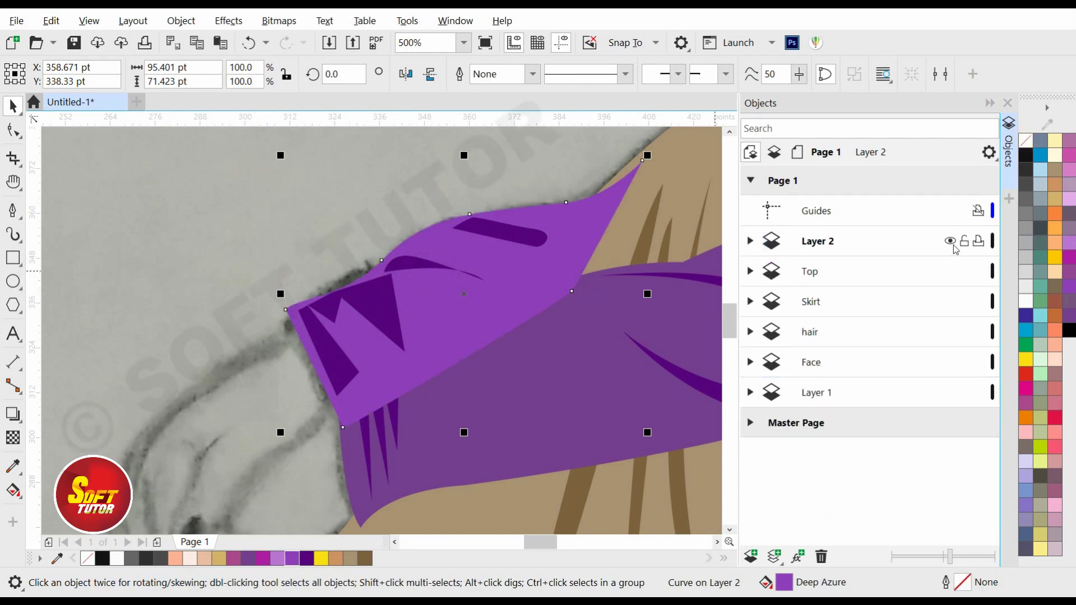
double_click(851, 242)
type("Hand 1")
left_click(852, 324)
left_click(819, 241)
left_click_drag(863, 260, 857, 376)
Add another new layer named hand and select it.
scroll(366, 263, "down", 1)
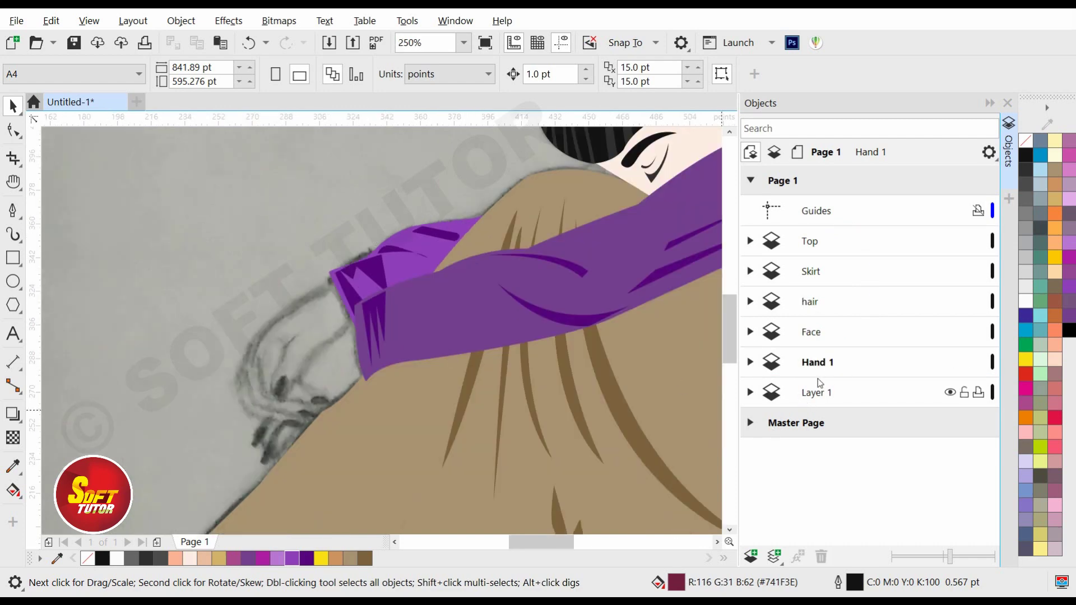
left_click(750, 556)
double_click(817, 242)
type("hand")
key("Return")
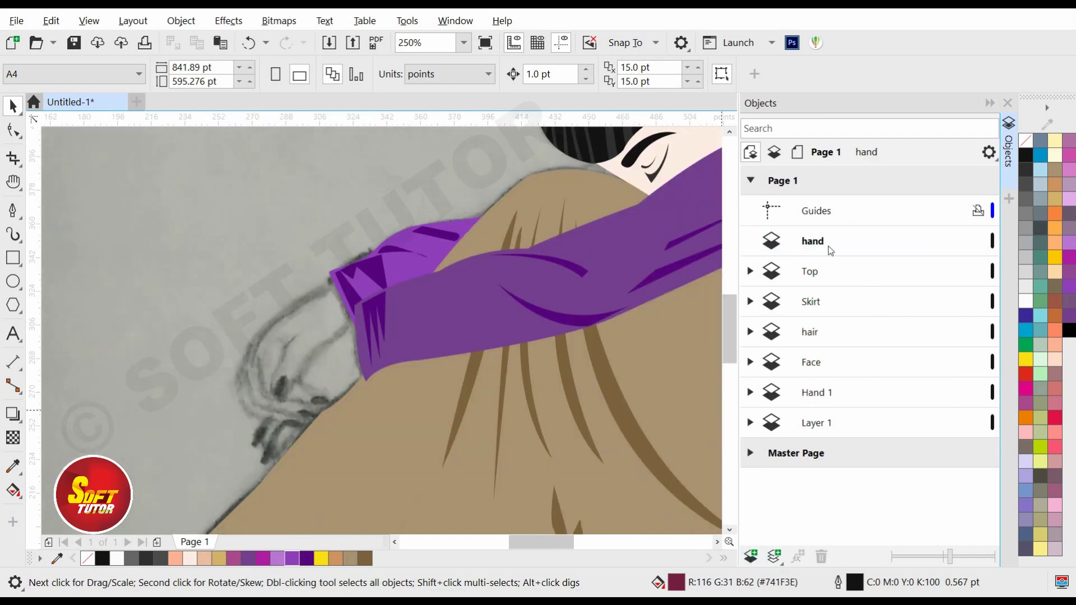
left_click(840, 240)
Trace the far hand's outer edge with the Pen tool from the sleeve cuff down to the knuckles.
scroll(308, 414, "up", 1)
left_click(12, 210)
scroll(298, 426, "down", 1)
scroll(236, 353, "up", 1)
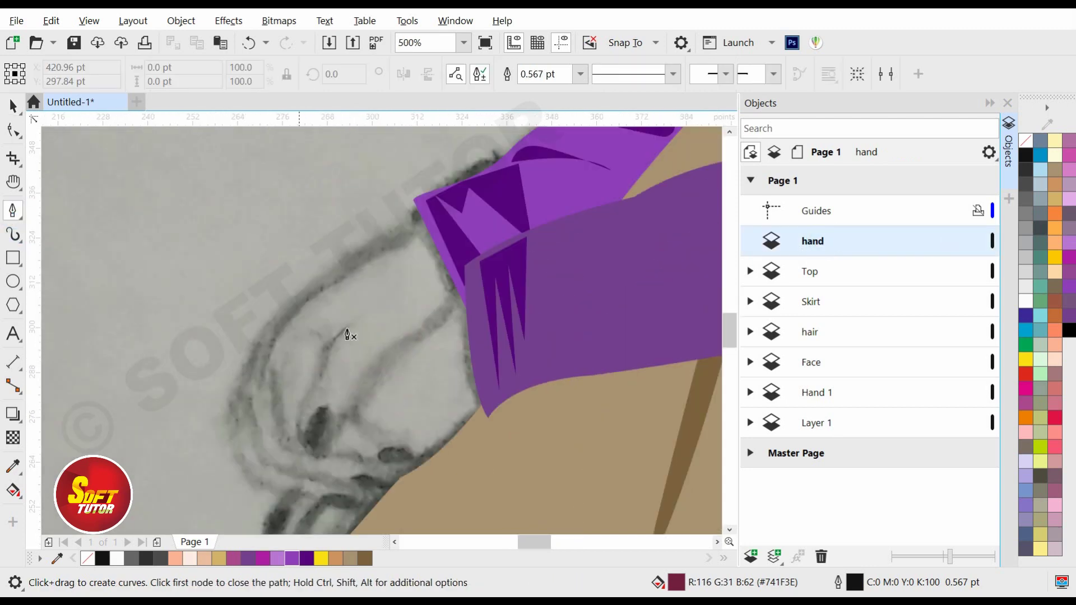
left_click_drag(262, 326, 240, 354)
left_click_drag(253, 477, 293, 522)
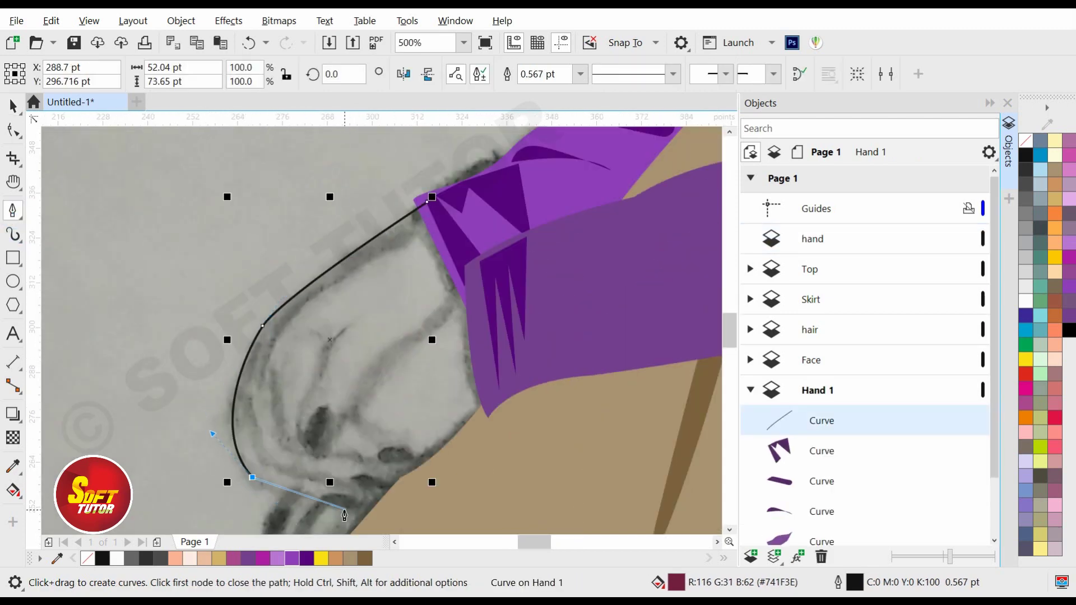
left_click_drag(361, 507, 347, 480)
left_click(362, 507, "alt")
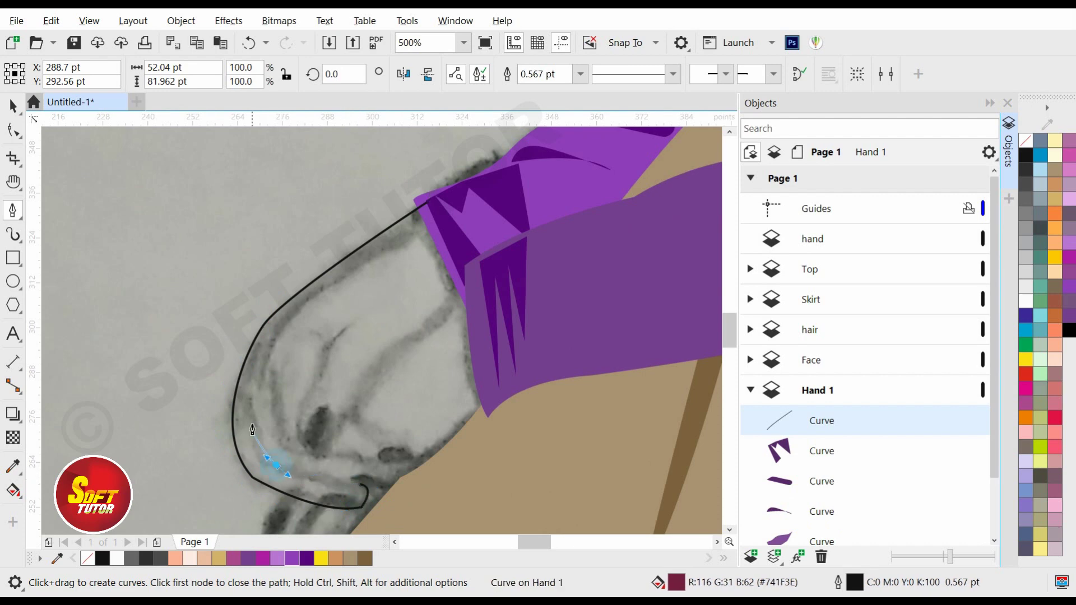
left_click_drag(251, 395, 252, 393)
key("ctrl+z")
key("ctrl+z")
key("ctrl+z")
key("ctrl+z")
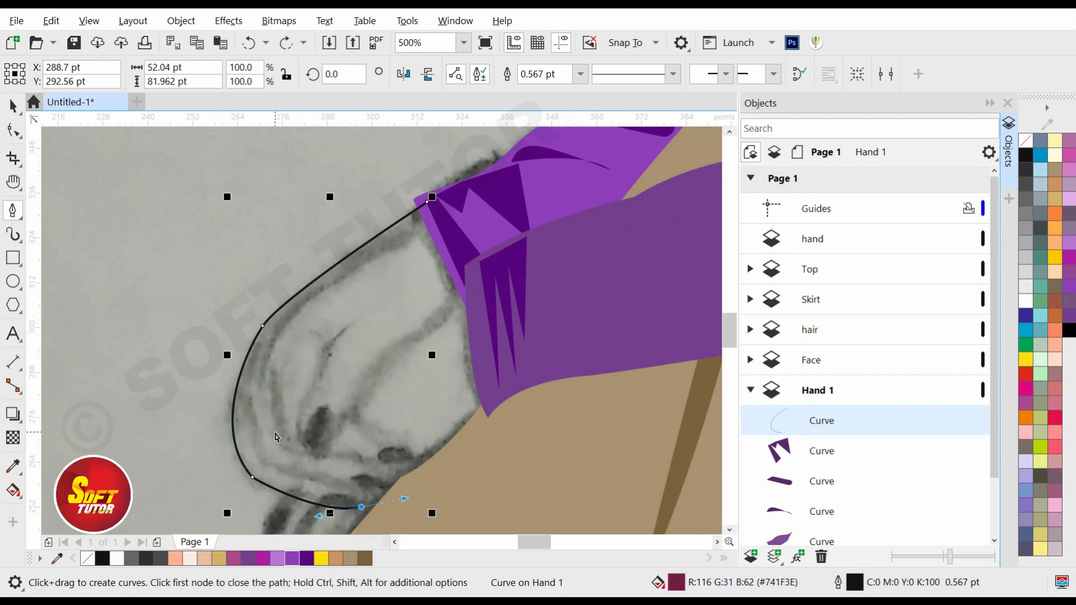
Continue the far hand's outline around the fingertips down to the skirt's edge.
scroll(288, 365, "down", 1)
scroll(273, 436, "up", 1)
left_click(267, 407)
left_click(297, 423)
key("ctrl+z")
left_click(268, 407, "alt")
left_click(293, 424)
left_click_drag(274, 475, 300, 511)
left_click(297, 470)
left_click(316, 505)
left_click(336, 515)
Close the hand outline behind the sleeve and skirt, about 88 by 103 pt, and leave it without fill.
scroll(428, 443, "down", 2)
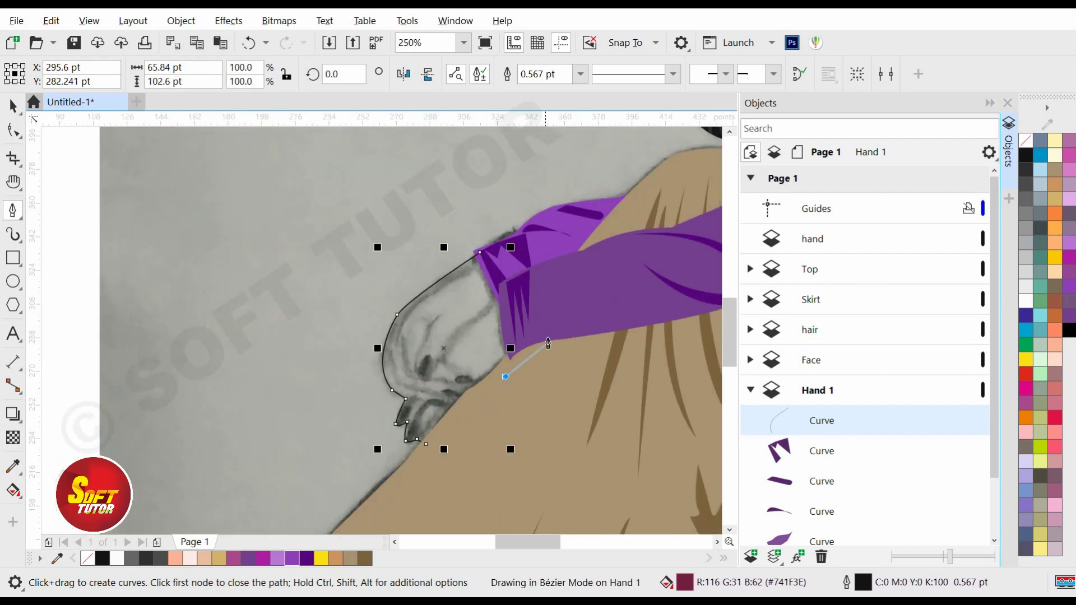
left_click(447, 129)
left_click(201, 558)
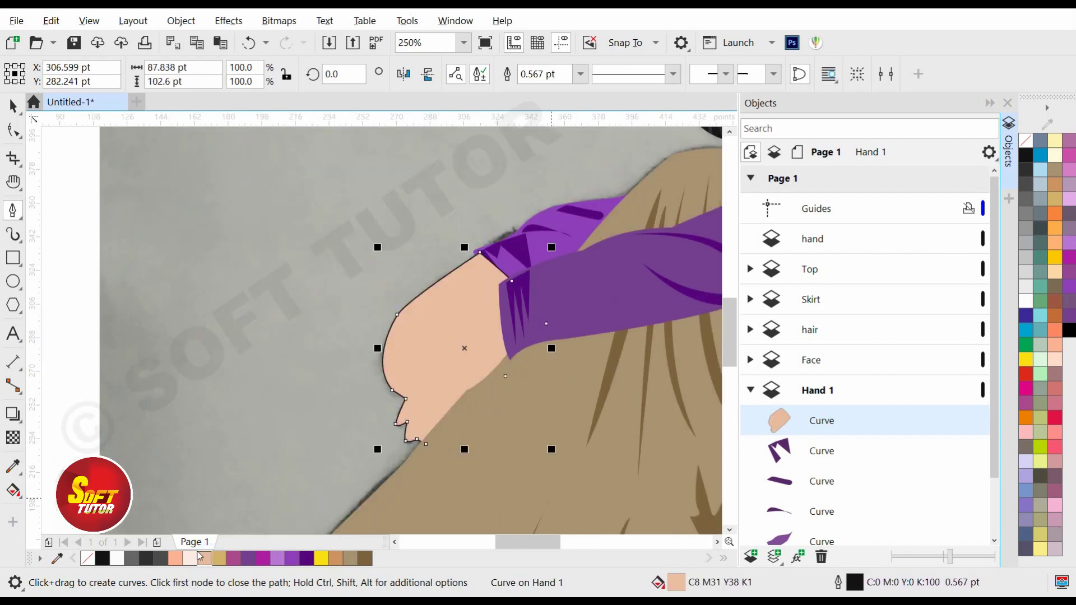
left_click(1026, 140)
Draw a closed, thin crease with a forked upper end on the back of the hand, about 14.4 by 33.3 pt.
scroll(464, 305, "up", 2)
mouse_move(370, 346)
left_mouse_down()
mouse_move(299, 295)
mouse_move(339, 259)
left_mouse_up()
scroll(323, 363, "up", 1)
left_click(302, 418)
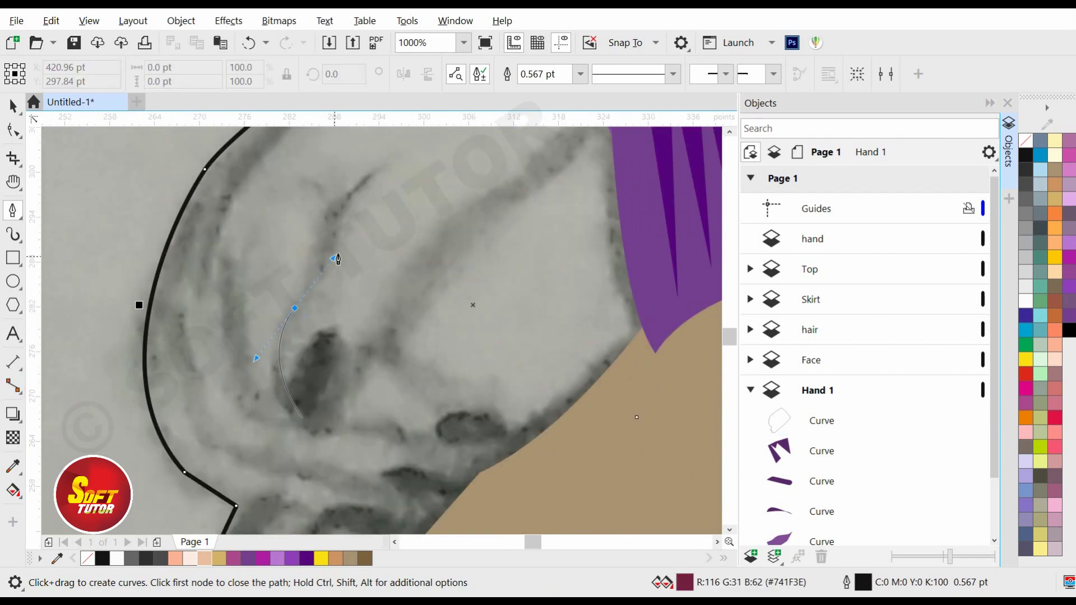
left_click(337, 222)
left_click_drag(378, 169, 397, 153)
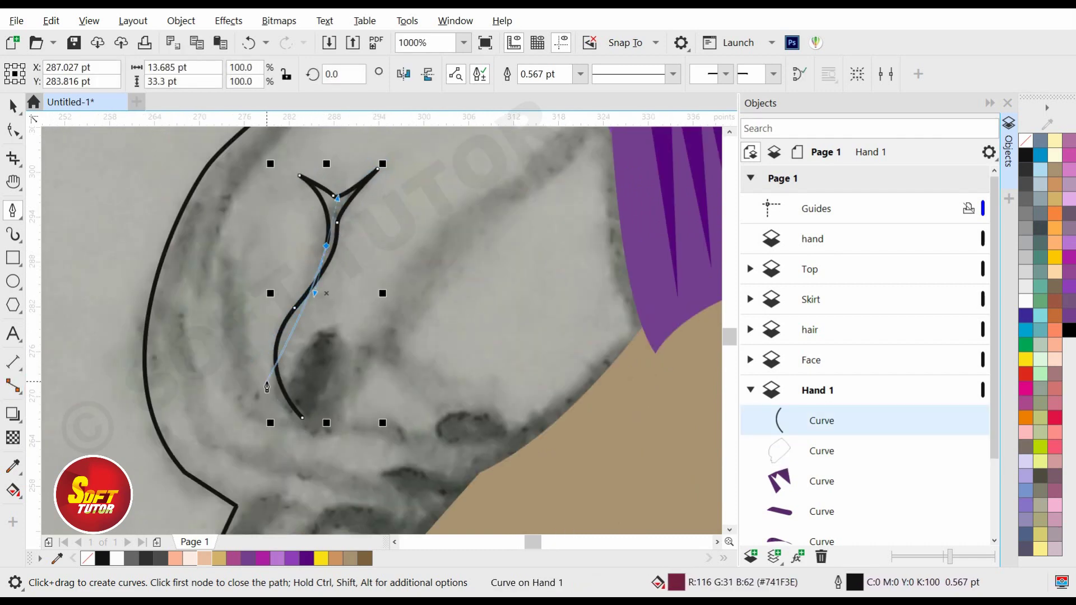
left_click(270, 354)
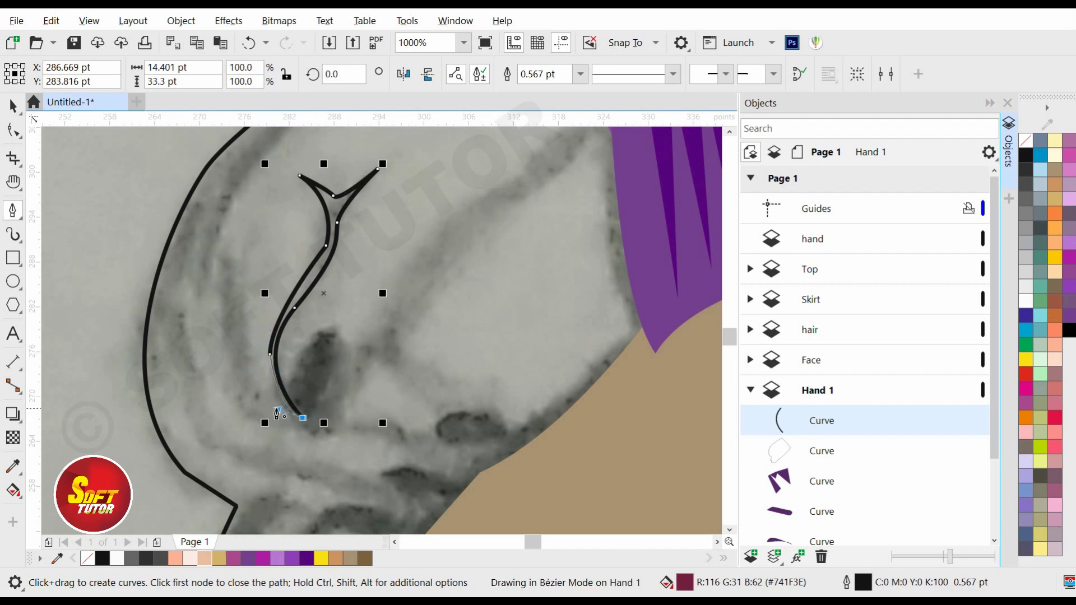
left_click(303, 418)
Draw a closed oval shadow beside the forked crease's lower end, about 7.9 by 12.4 pt.
left_click(289, 381)
left_click(327, 331)
left_click(345, 371)
left_click(317, 424)
Draw a closed S-shaped crease from the sleeve cuff into the hand, about 28 by 37 pt.
scroll(372, 356, "down", 2)
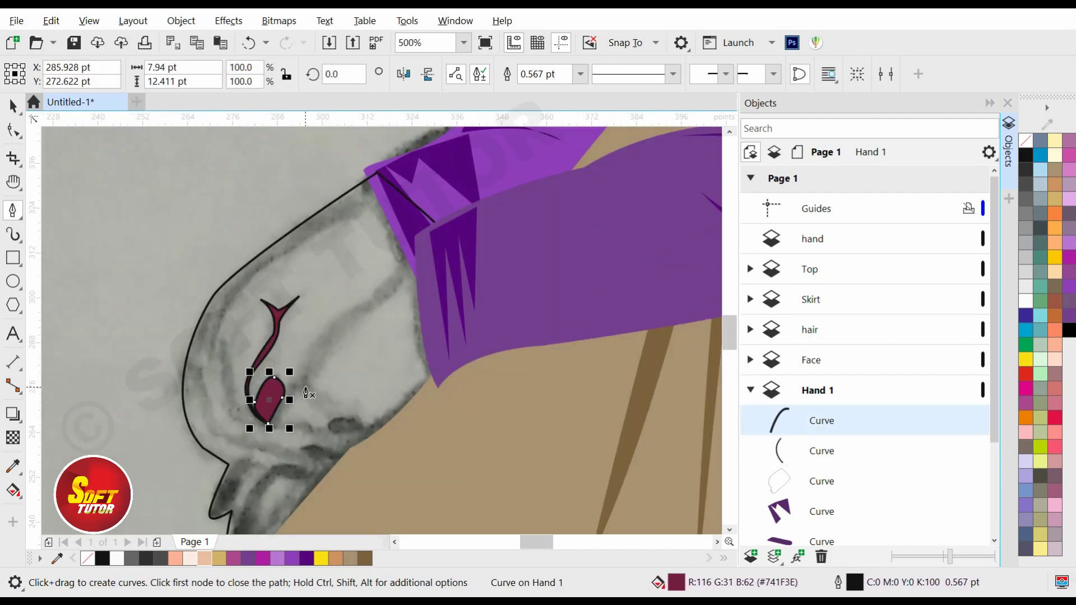
left_click(370, 307)
left_click(411, 262)
left_click_drag(387, 304, 326, 312)
left_click(399, 247)
left_click_drag(306, 387, 301, 416)
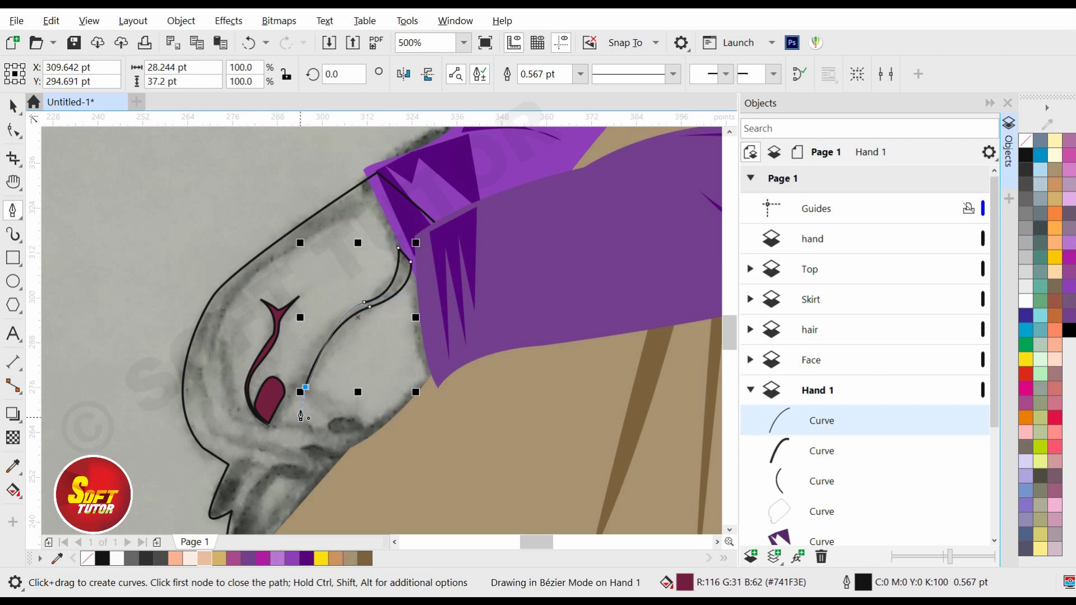
Draw a closed L-shaped finger crease around the oval shadow, about 18 by 24 pt.
scroll(284, 307, "down", 1)
scroll(295, 386, "up", 1)
left_click(209, 261)
left_click_drag(275, 349, 359, 337)
scroll(215, 328, "up", 1)
left_click(227, 348)
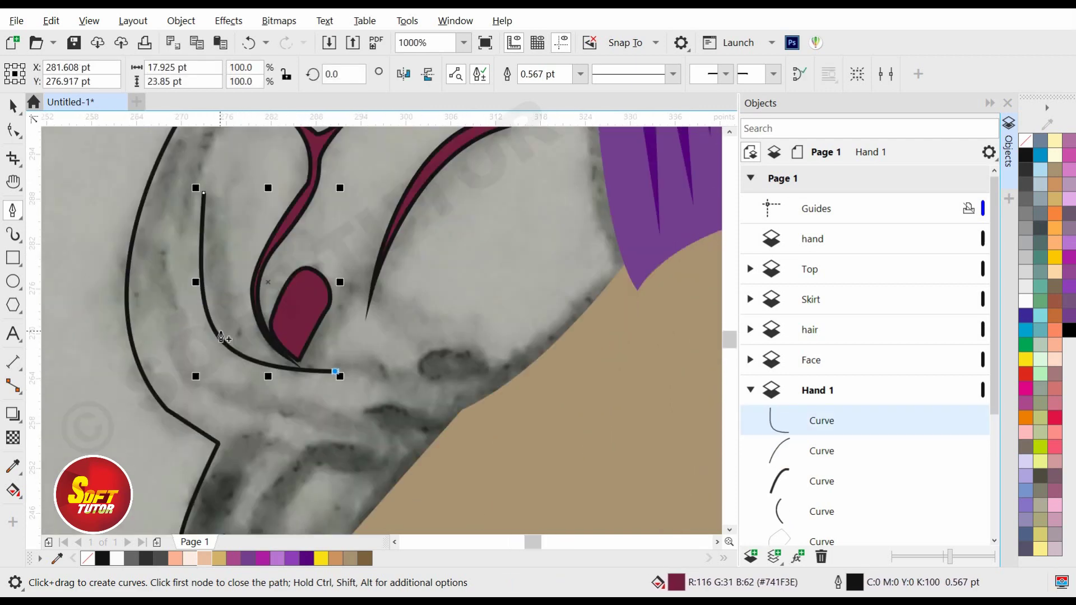
mouse_move(236, 348)
left_mouse_down()
mouse_move(220, 337)
mouse_move(331, 362)
mouse_move(384, 355)
left_mouse_up()
left_click(204, 194)
Draw a second closed finger crease near the hand's outer edge, about 30 by 26 pt.
scroll(197, 272, "down", 1)
left_click(179, 253)
key("ctrl+z")
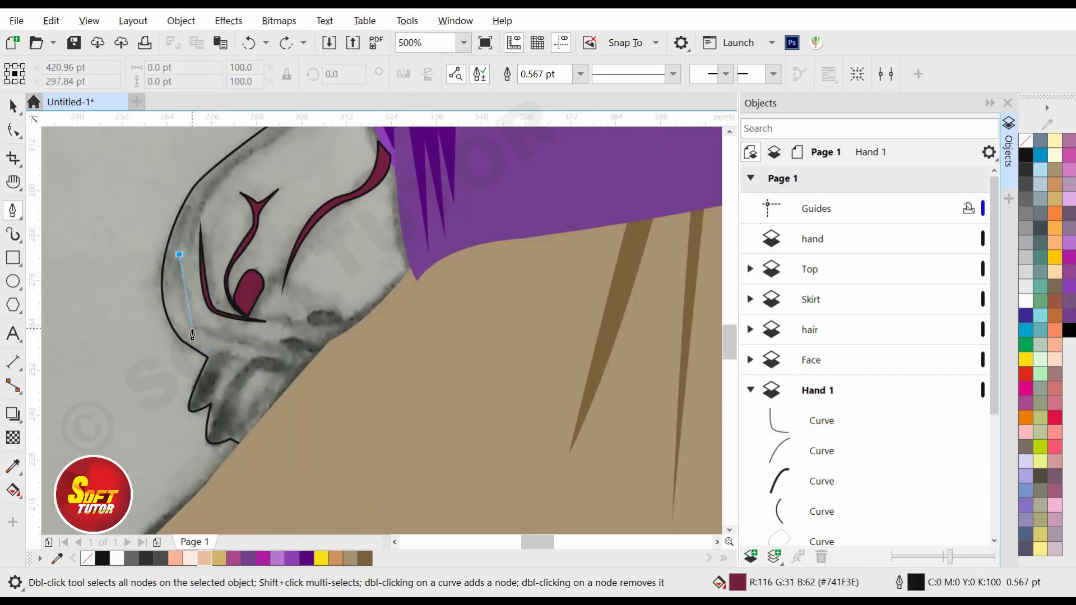
left_click_drag(192, 330, 202, 340)
double_click(291, 353)
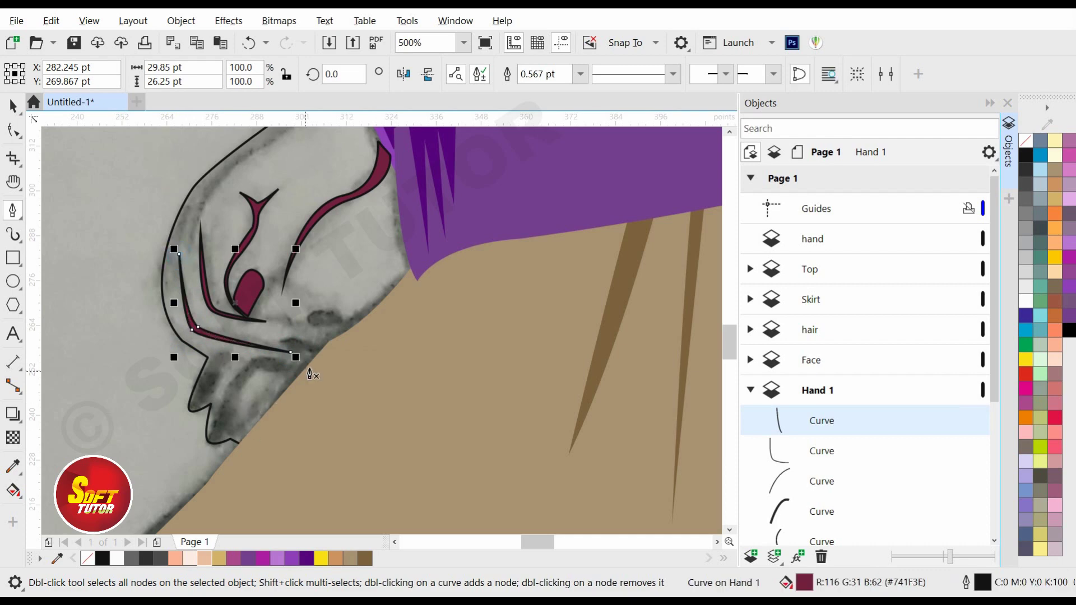
Draw a small closed oval shadow on the upper fingertip, about 7.1 by 10.6 pt.
scroll(206, 388, "up", 2)
left_click(172, 366)
left_click_drag(249, 305, 273, 311)
left_click_drag(247, 391, 229, 414)
left_click(163, 462)
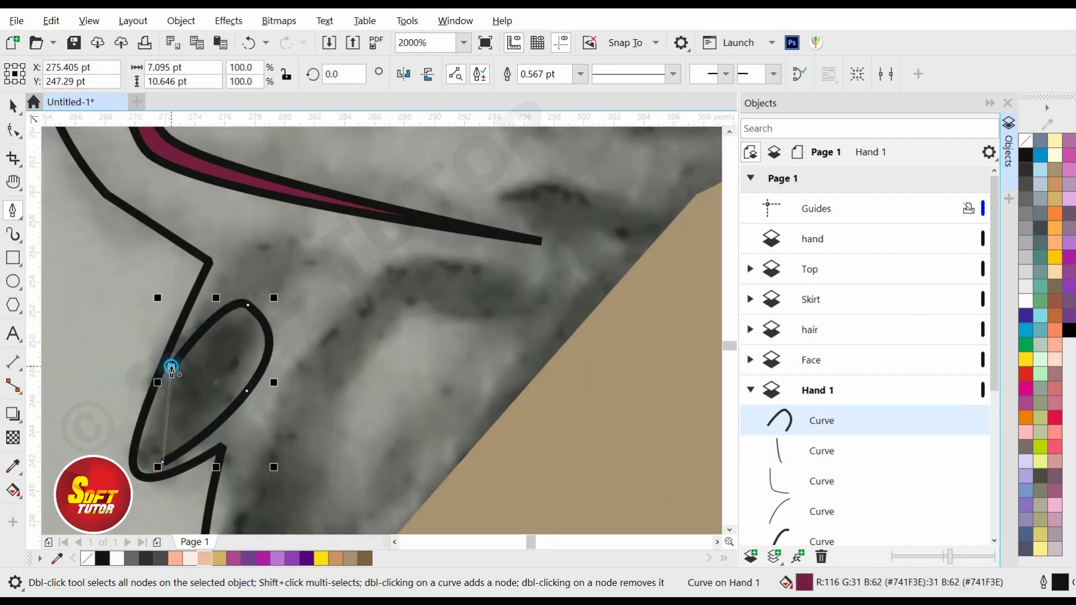
left_click(173, 366)
Reshape the fingertip shadow by moving its nodes so that it fits inside the fingertip.
scroll(169, 325, "down", 1)
scroll(199, 381, "up", 2)
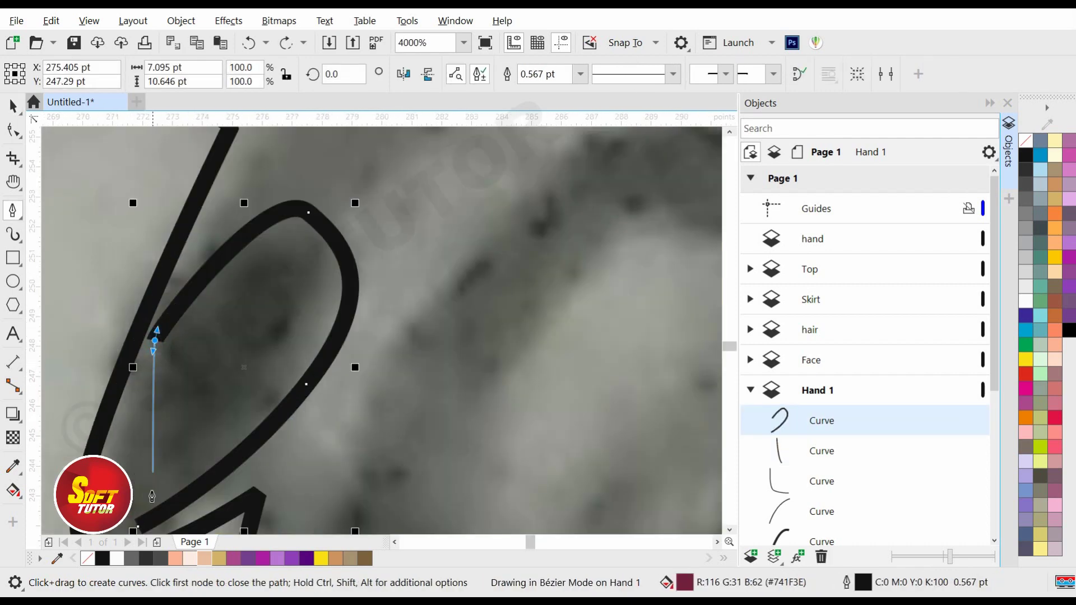
scroll(196, 358, "down", 1)
key("space")
key("F10")
left_click_drag(176, 349, 158, 408)
left_click_drag(252, 285, 225, 318)
left_click_drag(250, 372, 241, 373)
key("space")
Draw a small closed, flat-bottomed shadow on the lower palm near the skirt's edge.
scroll(211, 341, "down", 2)
left_click(12, 210)
scroll(320, 276, "up", 1)
left_click(308, 292)
mouse_move(324, 268)
left_mouse_down()
mouse_move(337, 261)
mouse_move(343, 303)
left_mouse_up()
left_click(363, 269)
left_click(371, 285)
Draw a small closed, curved crease between the lower palm and the skirt's edge.
left_click(250, 331)
left_click(333, 334)
left_click_drag(285, 327, 318, 346)
left_click(312, 361)
Draw a closed arched crease along the lowest finger, from the skirt's edge to the fingertip.
left_click(141, 499)
mouse_move(200, 387)
left_mouse_down()
mouse_move(226, 378)
mouse_move(184, 371)
left_mouse_up()
left_click(296, 392)
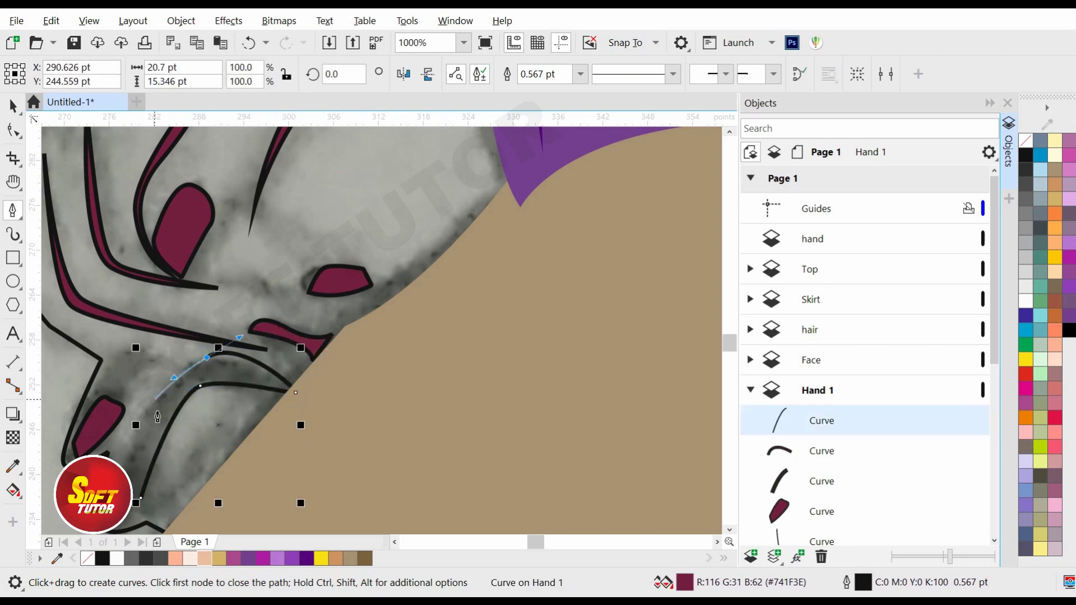
left_click_drag(117, 468, 119, 486)
left_click(144, 503)
key("F10")
scroll(231, 409, "down", 2)
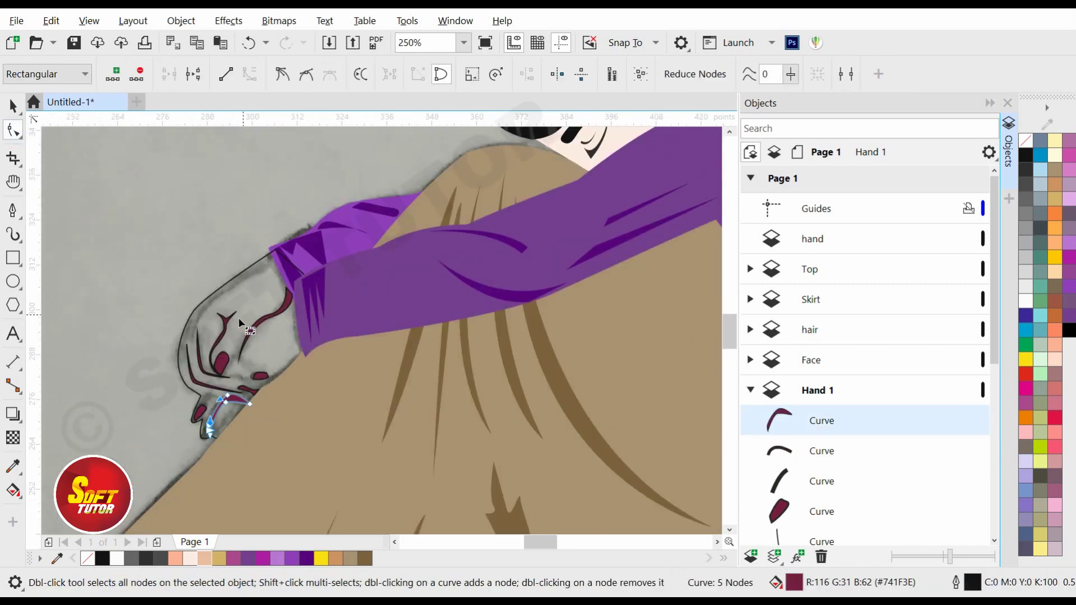
Draw a thin closed crease along the hand's upper edge up to the cuff and refine its end node.
scroll(237, 317, "up", 1)
left_click(13, 209)
left_click(156, 317)
mouse_move(299, 222)
left_mouse_down()
mouse_move(331, 211)
mouse_move(298, 216)
left_mouse_up()
left_click(297, 201)
left_click(156, 318)
key("F10")
left_click_drag(297, 201, 300, 206)
left_click_drag(347, 353, 297, 295)
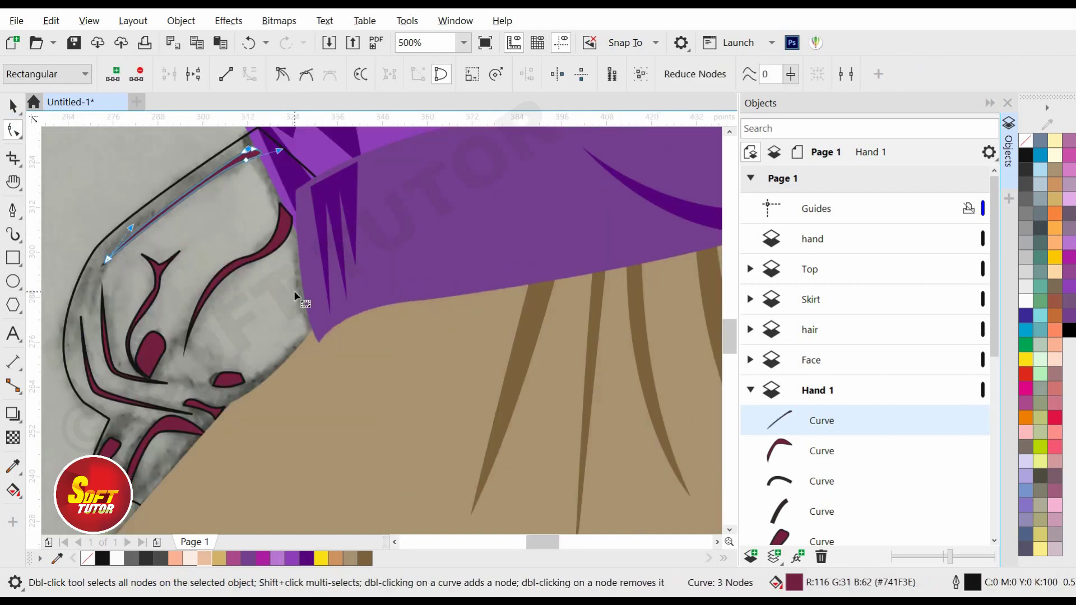
Draw a narrow closed shadow where the wrist meets the near sleeve's cuff, about 8.7 by 37.6 pt.
key("p")
left_click(292, 218)
left_click_drag(311, 344, 336, 383)
left_click(315, 313)
left_click_drag(292, 218, 293, 236)
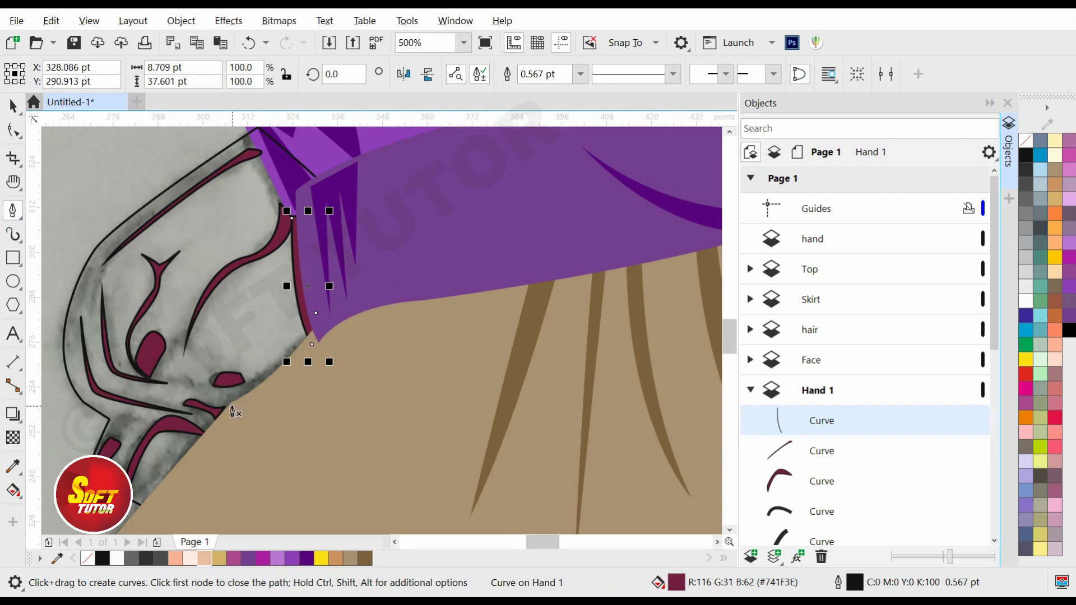
left_click(176, 380)
left_click(206, 392)
key("space")
scroll(278, 380, "down", 1)
key("Delete")
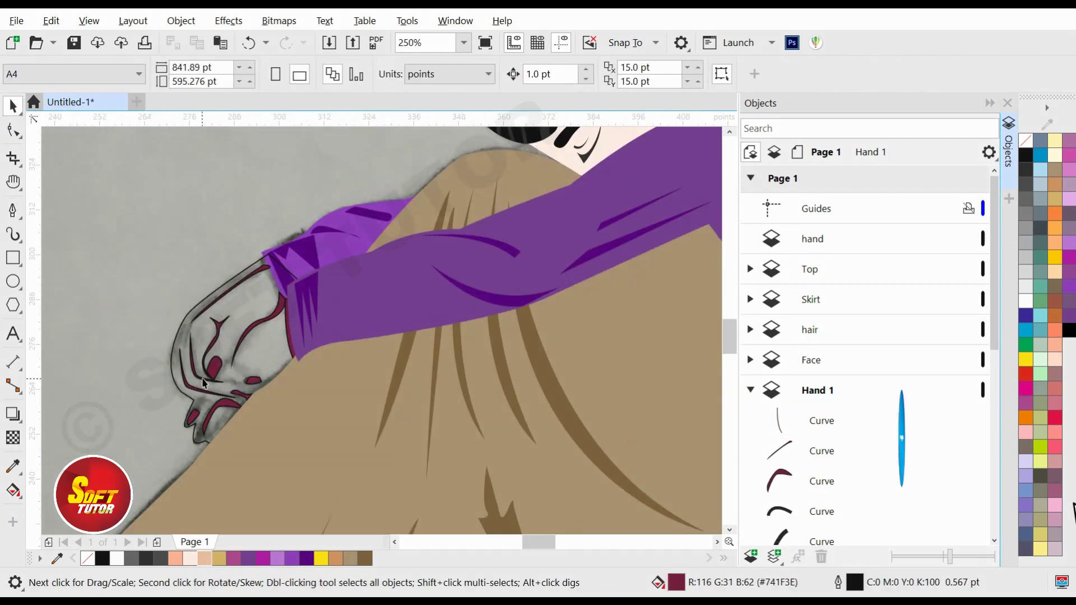
Select the hand's seven crease curves together and group them.
scroll(201, 388, "up", 1)
scroll(269, 224, "down", 1)
left_click_drag(188, 159, 335, 416)
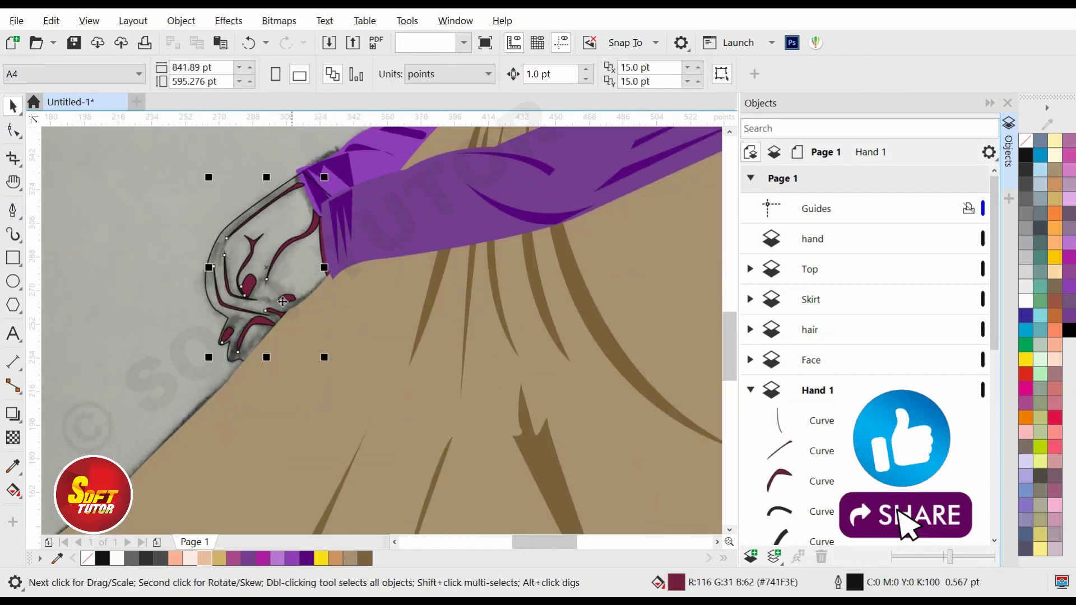
scroll(247, 288, "up", 2)
right_click(863, 259)
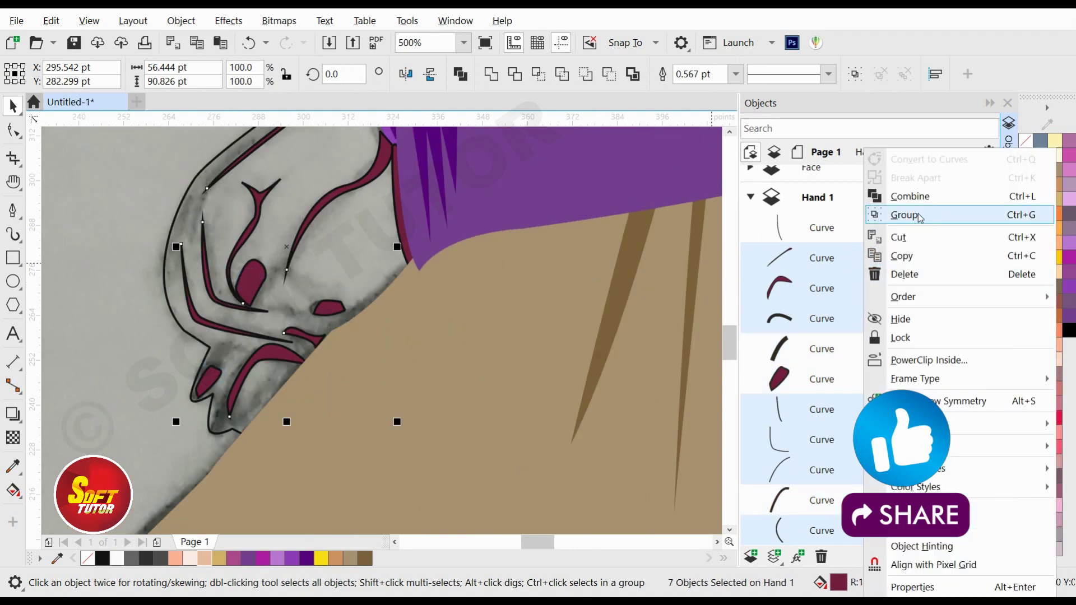
left_click(908, 214)
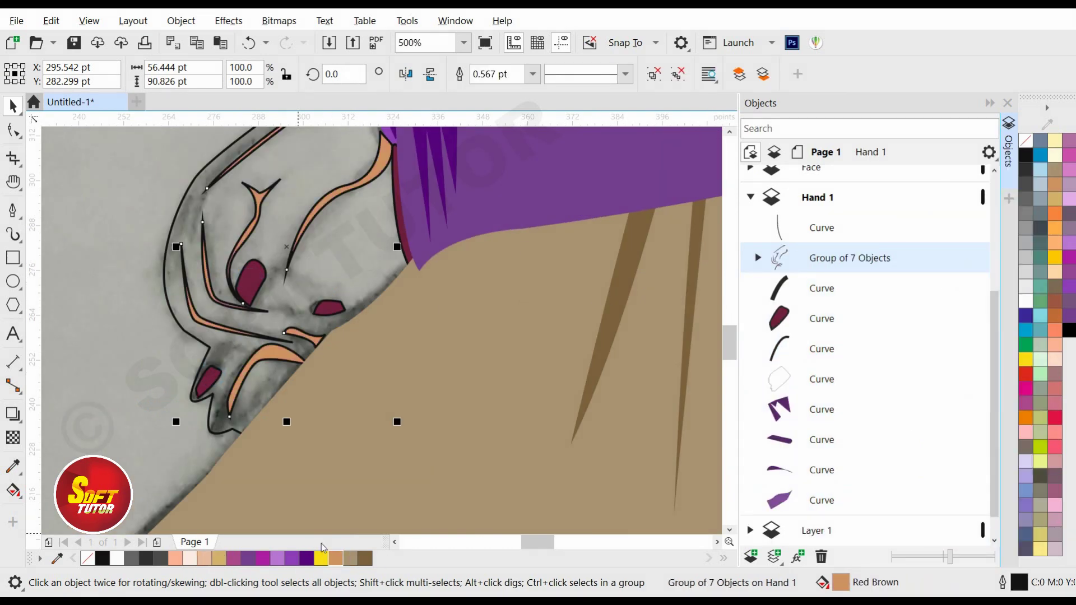
Fill the grouped hand creases with Red Brown and remove their outlines.
left_click(174, 558)
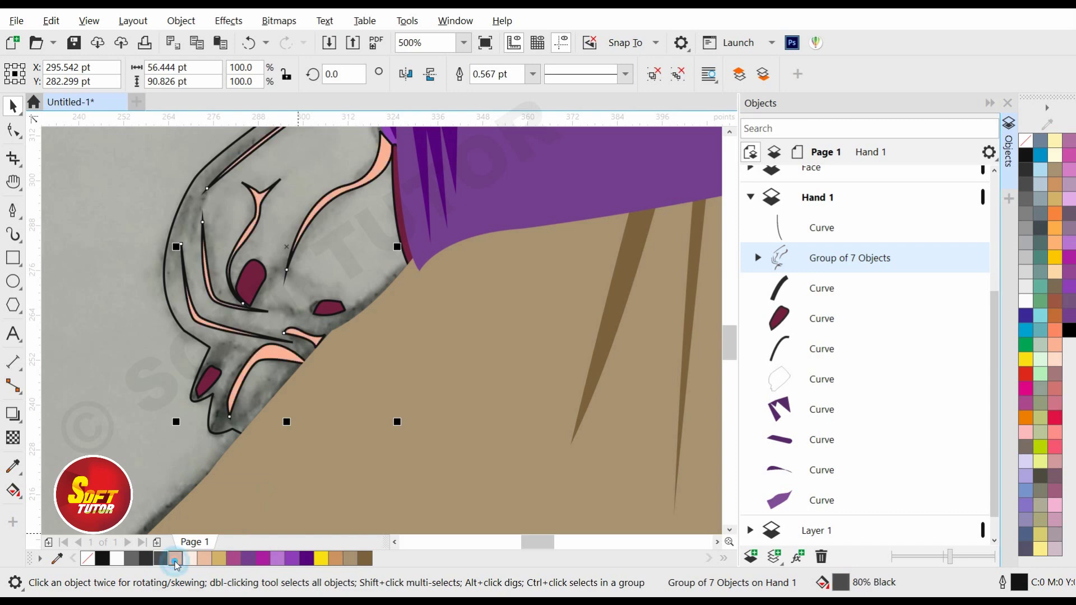
left_click(335, 558)
right_click(1025, 140)
Fill the hand's three rounded shadow shapes with light grey and remove their outlines.
left_click(337, 310)
left_click(250, 282, "shift")
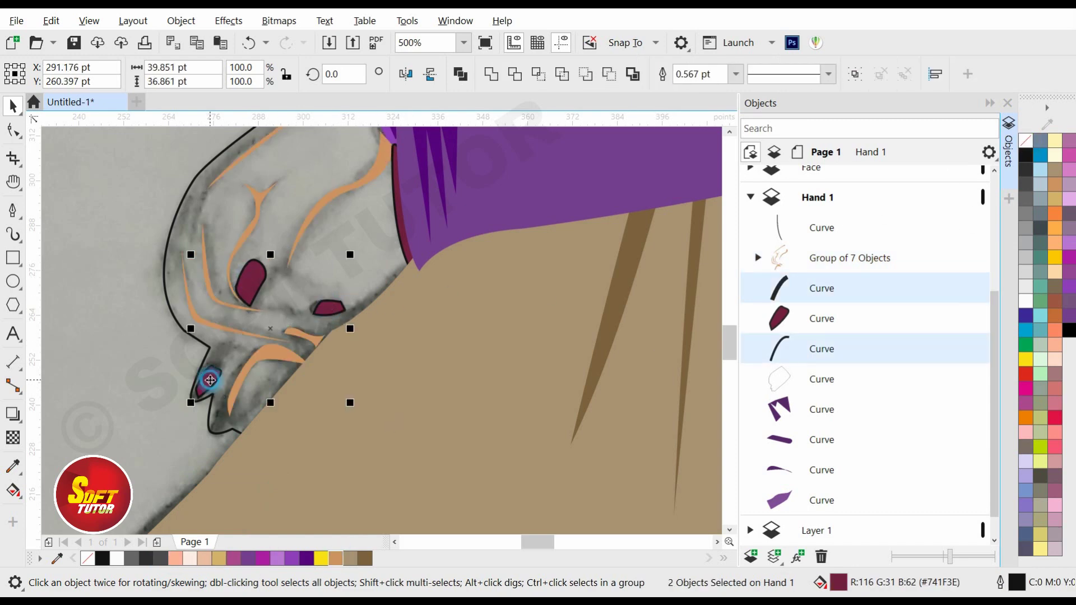
left_click(207, 380, "shift")
right_click(1026, 140)
left_click(1025, 257)
Fill the hand shape with the pale skin colour C0 M11 Y10 K0 and remove its outline.
scroll(340, 394, "down", 1)
left_click(861, 379)
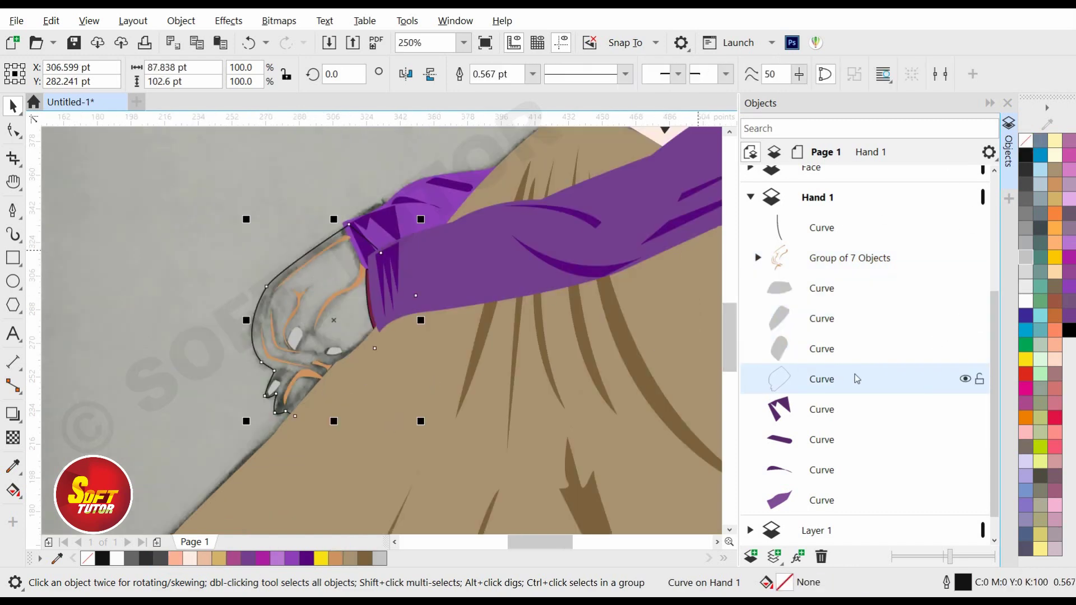
left_click(189, 558)
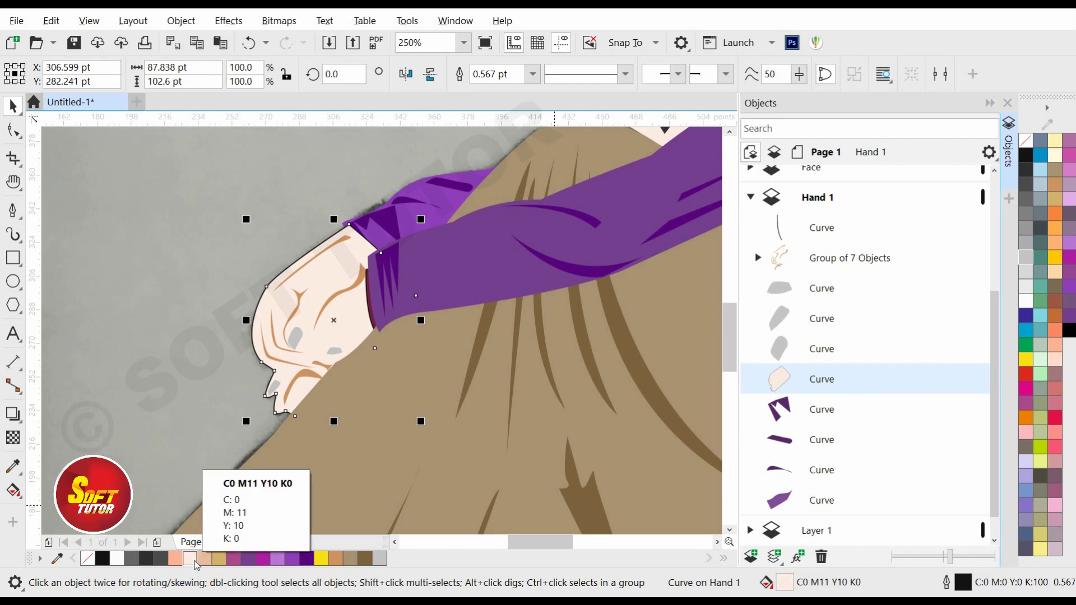
right_click(1027, 141)
Move the empty hand layer below the Hand 1 layer.
scroll(469, 303, "down", 2)
left_click(751, 197)
left_click_drag(821, 241, 823, 408)
scroll(532, 335, "down", 1)
scroll(327, 418, "up", 2)
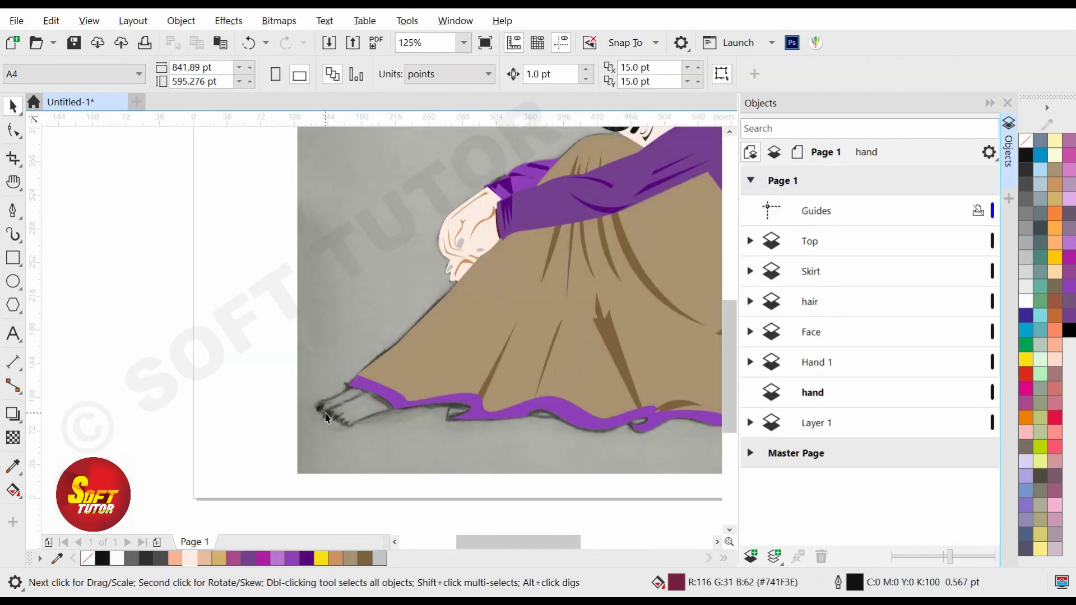
Check which layer holds the finished hand, collapse that layer and add a new one.
left_click(478, 205)
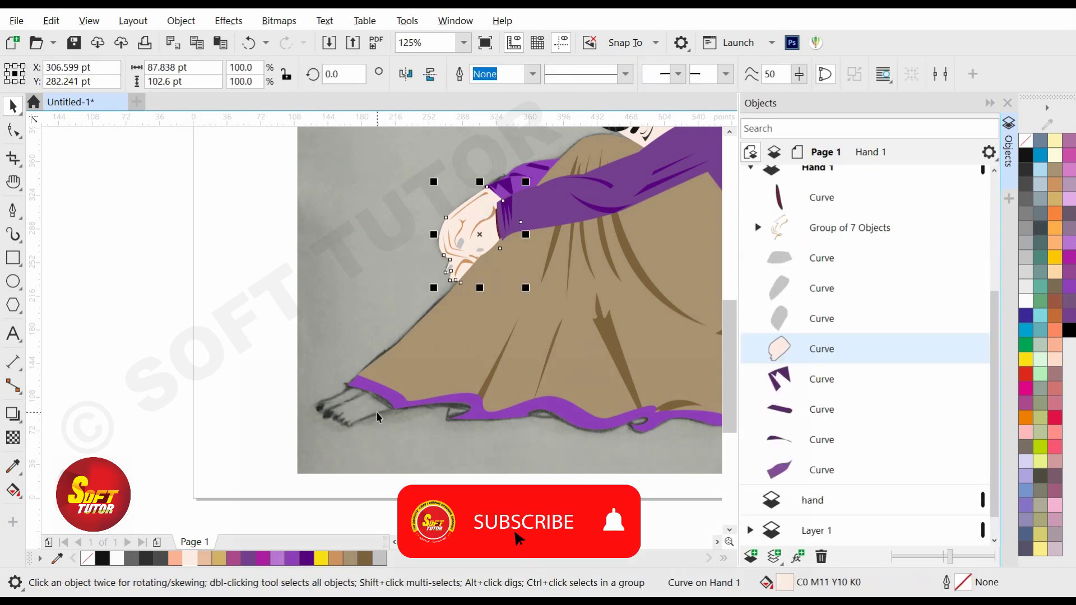
left_click(758, 227)
left_click(750, 167)
left_click(751, 557)
Delete the empty hand layer and add another new layer.
scroll(846, 296, "up", 3)
left_click(750, 392)
left_click(828, 432)
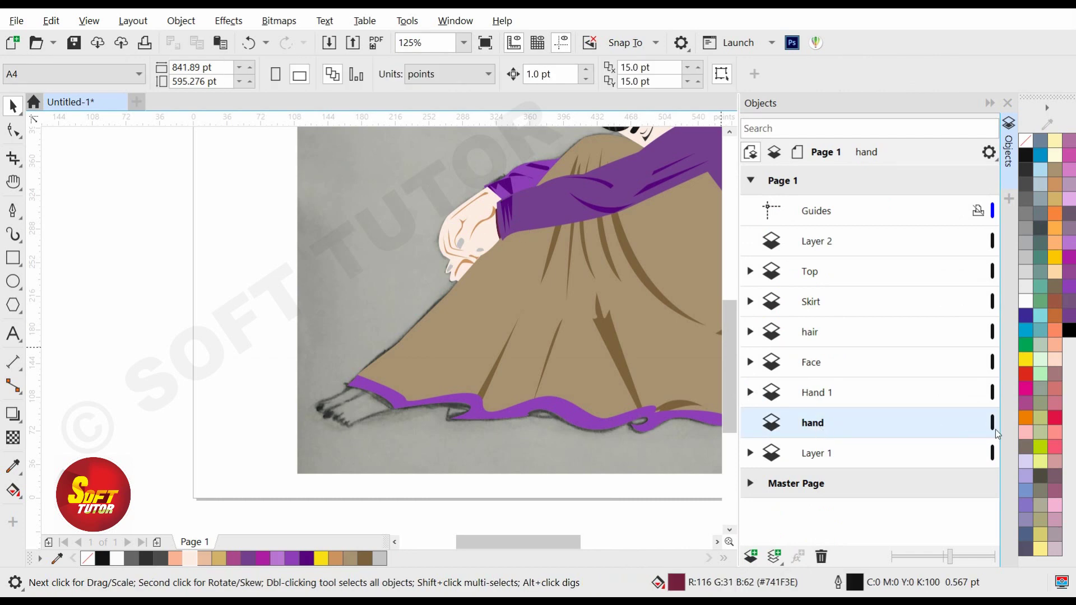
key("F3")
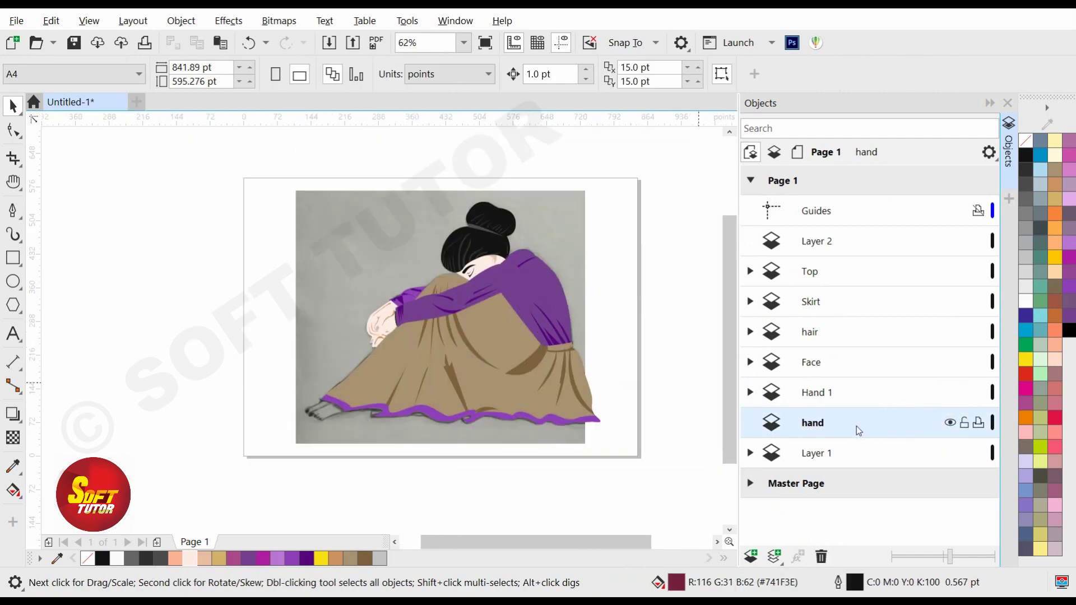
key("Delete")
left_click(751, 557)
Trace the foot's upper edge from the skirt hem to the big toe, about 32 by 20 pt.
scroll(318, 411, "up", 5)
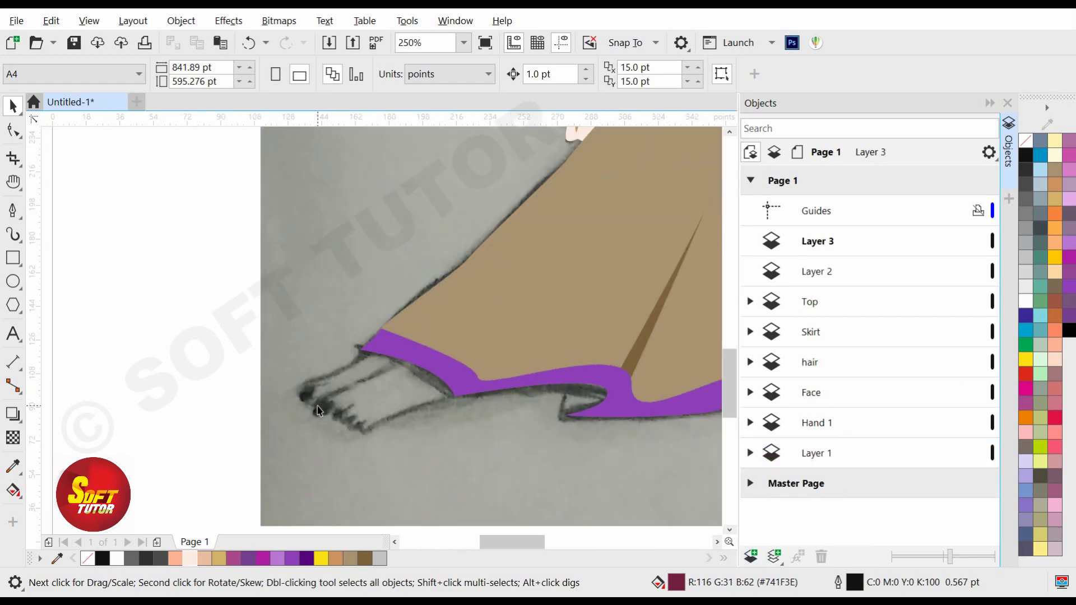
left_click(9, 213)
scroll(354, 401, "up", 1)
scroll(261, 374, "down", 1)
left_click(315, 330)
left_click_drag(257, 368, 214, 375)
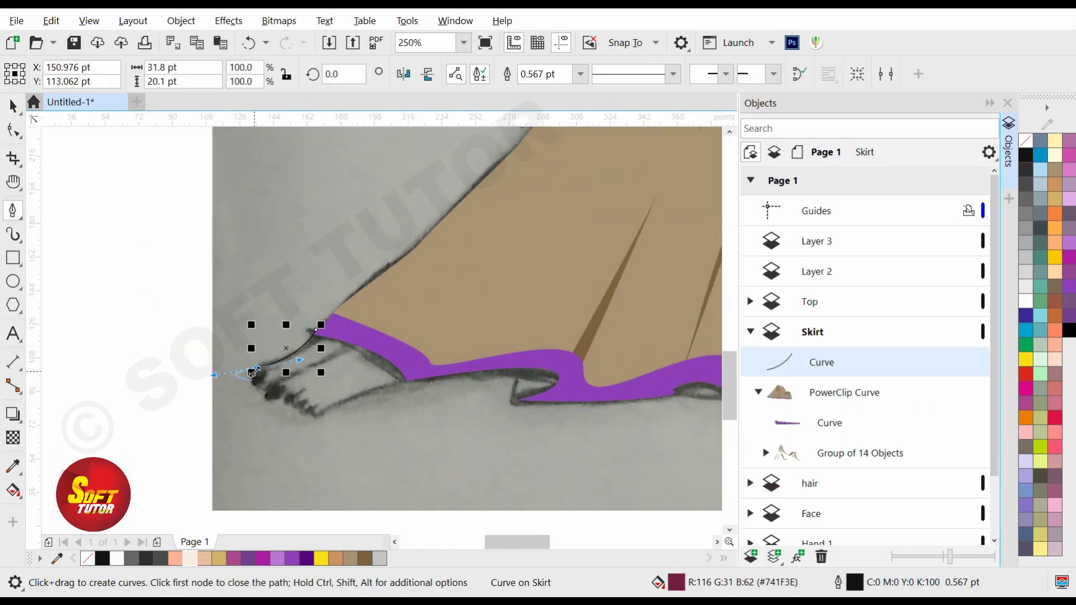
Trace the toes and sole and close the foot outline at the skirt hem, about 86 by 46 pt.
scroll(253, 371, "up", 2)
left_click(252, 405)
left_click_drag(307, 434, 381, 457)
left_click(328, 441)
left_click_drag(445, 430, 476, 424)
left_click_drag(539, 398, 559, 385)
left_click(370, 292)
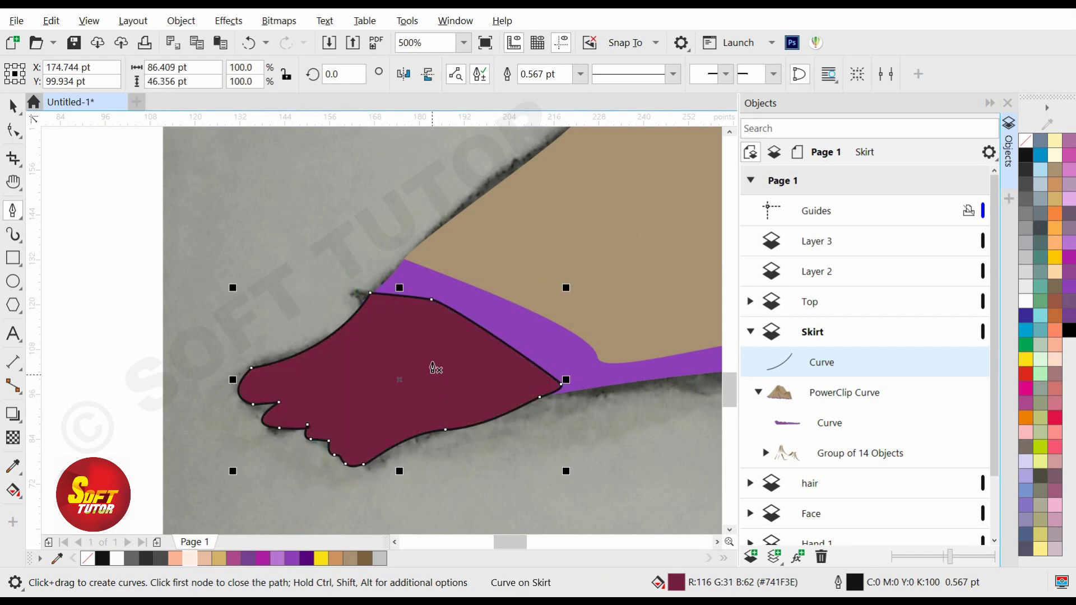
Remove the foot outline's fill and adjust its nodes along the toes to follow the pencil sketch.
left_click(1026, 140)
scroll(294, 409, "up", 2)
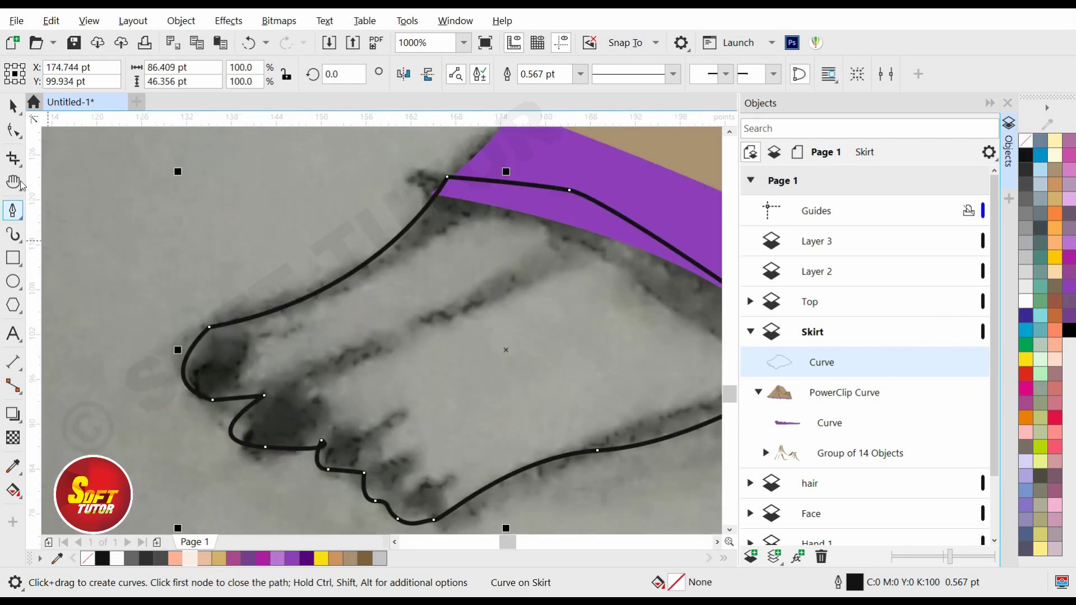
key("F10")
left_click_drag(207, 399, 213, 400)
left_click_drag(265, 447, 271, 443)
left_click_drag(351, 449, 316, 441)
left_click(13, 211)
left_click(548, 235)
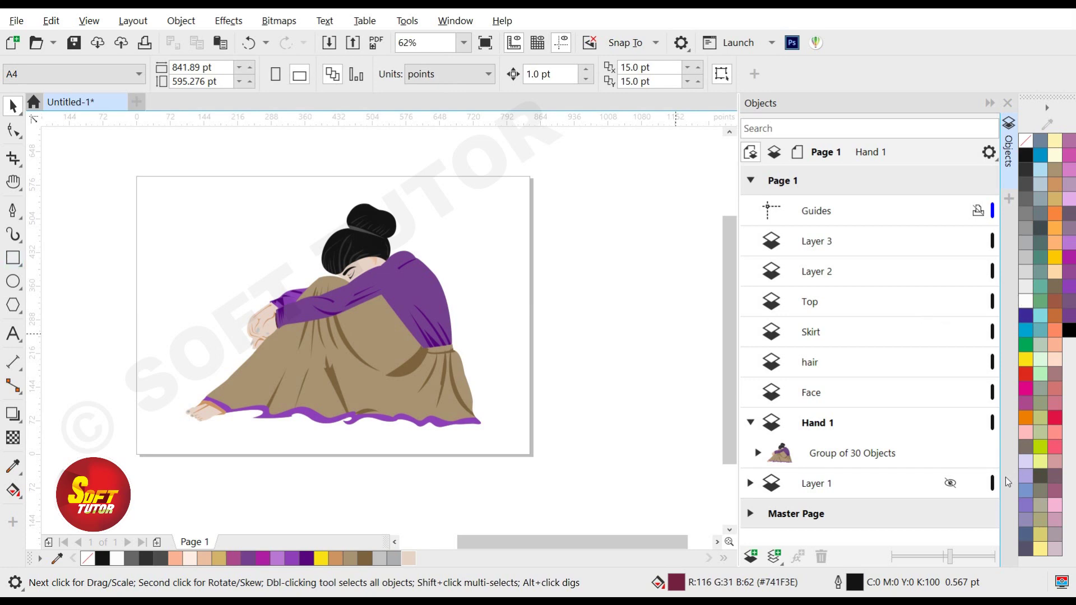
Add a new layer and rename it BG.
left_click(825, 490)
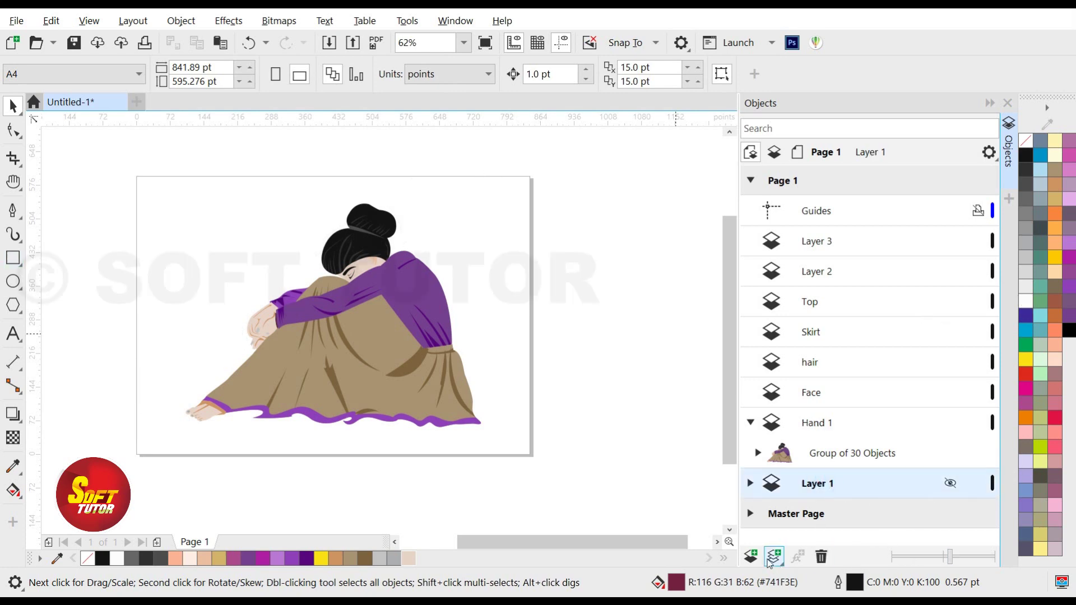
left_click(750, 556)
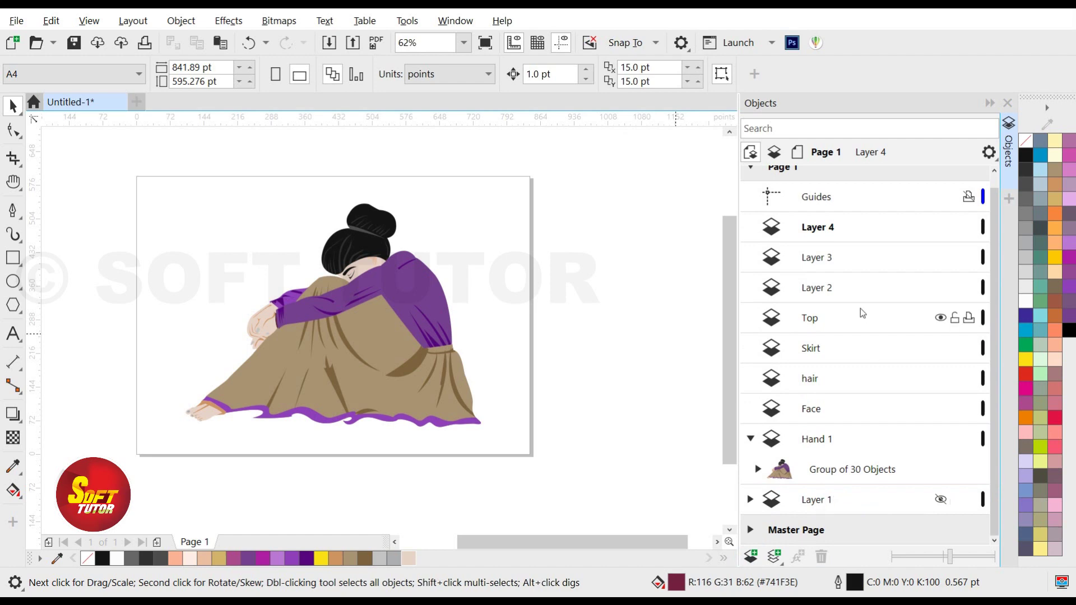
scroll(862, 313, "up", 1)
left_click(824, 242)
left_click(839, 242)
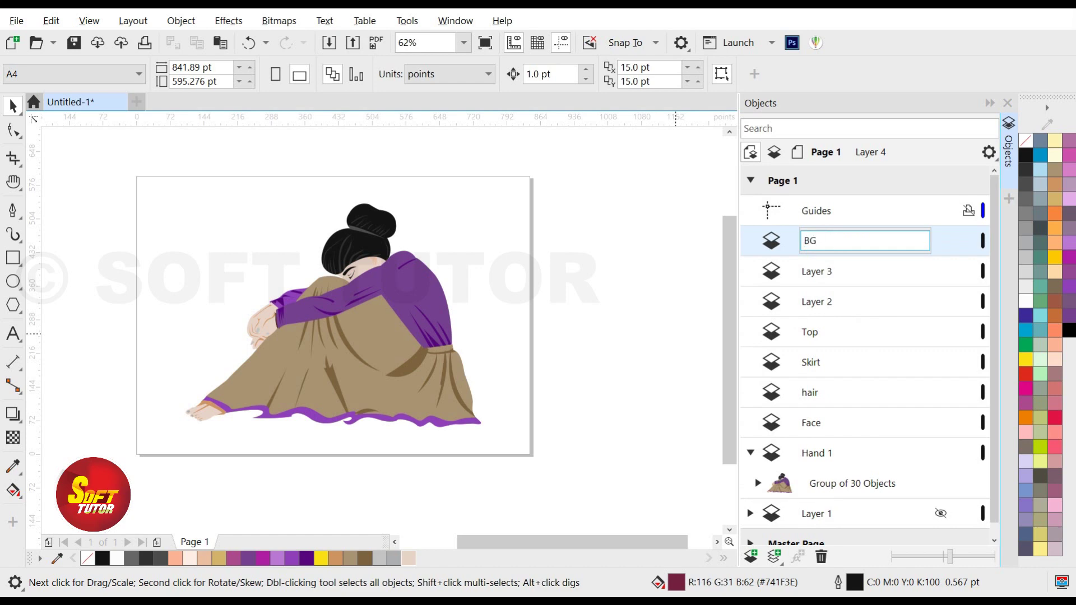
left_click(650, 318)
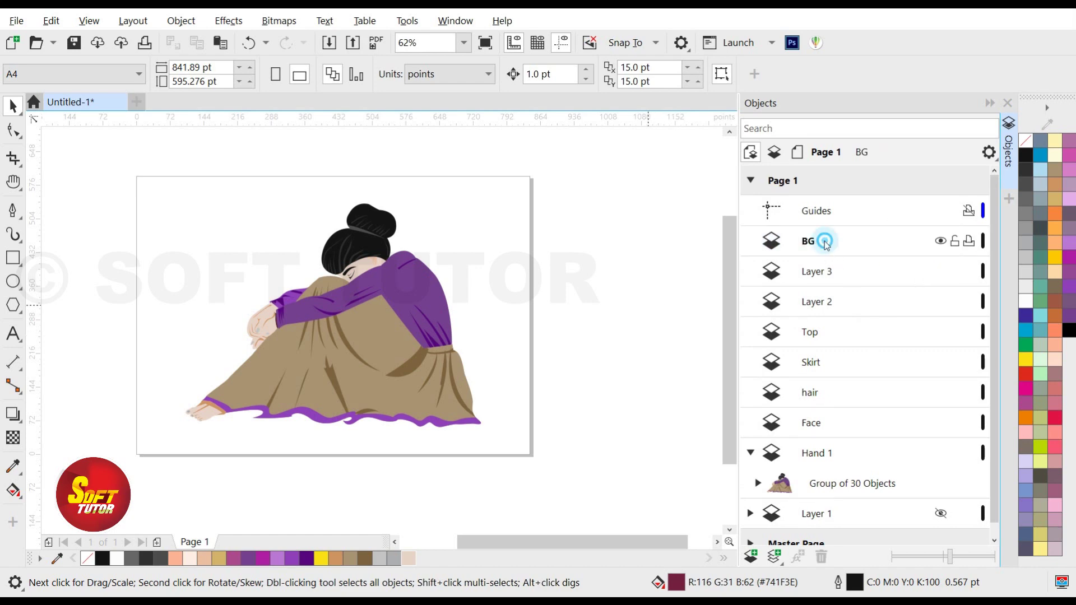
Create a page-sized rectangle on the BG layer and move that layer below Hand 1, directly above Layer 1.
left_click(825, 242)
double_click(12, 260)
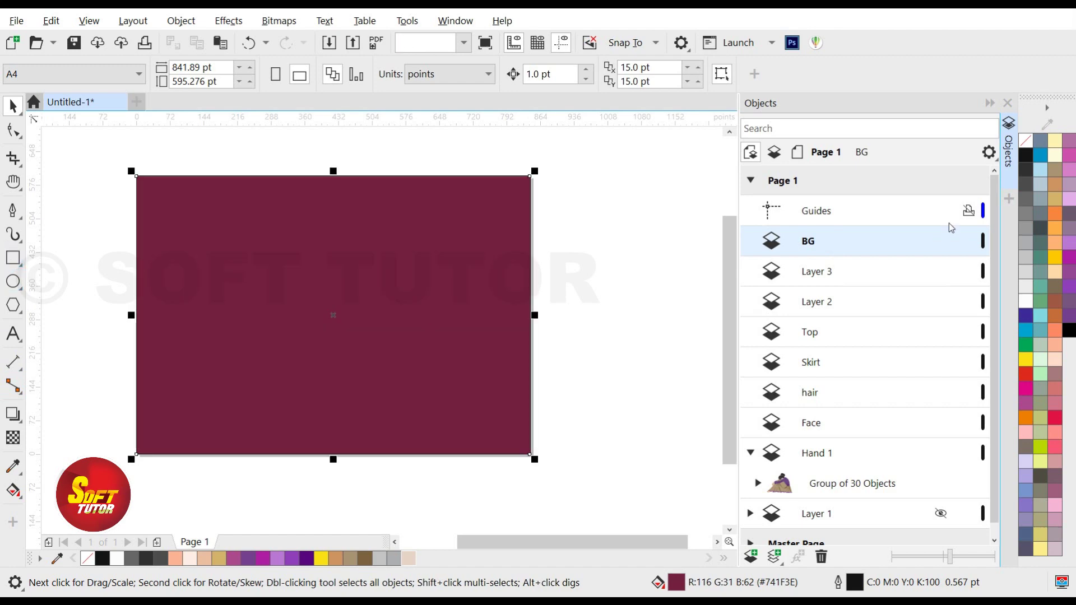
left_click_drag(824, 241, 832, 415)
right_click(847, 422)
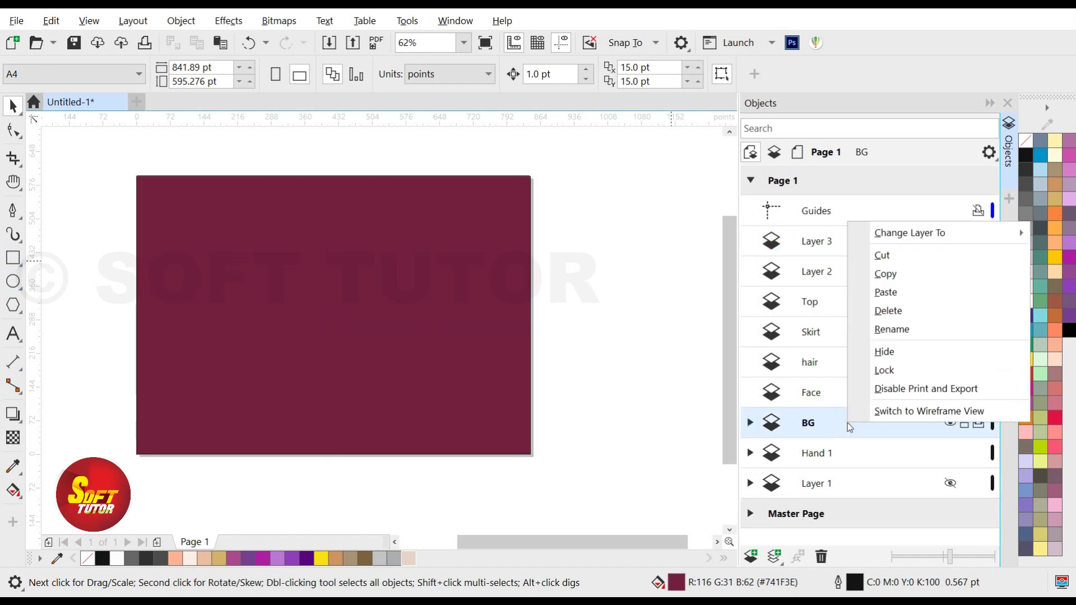
left_click(846, 422)
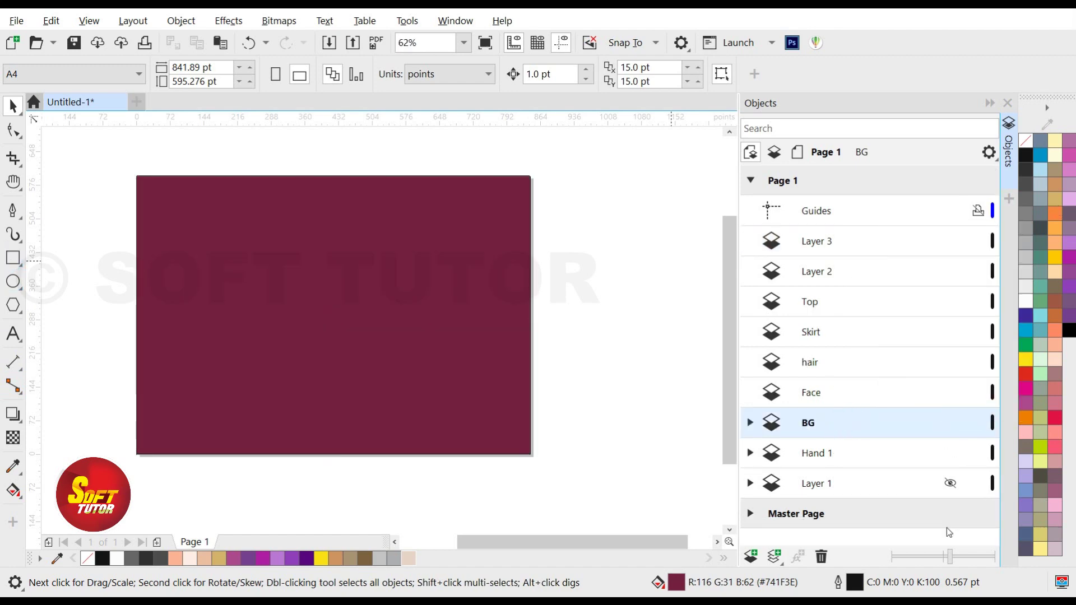
left_click(855, 421)
left_click_drag(857, 430, 855, 472)
Give the background rectangle a vertical fountain fill running from turquoise at the top to white at the bottom.
left_click(511, 205)
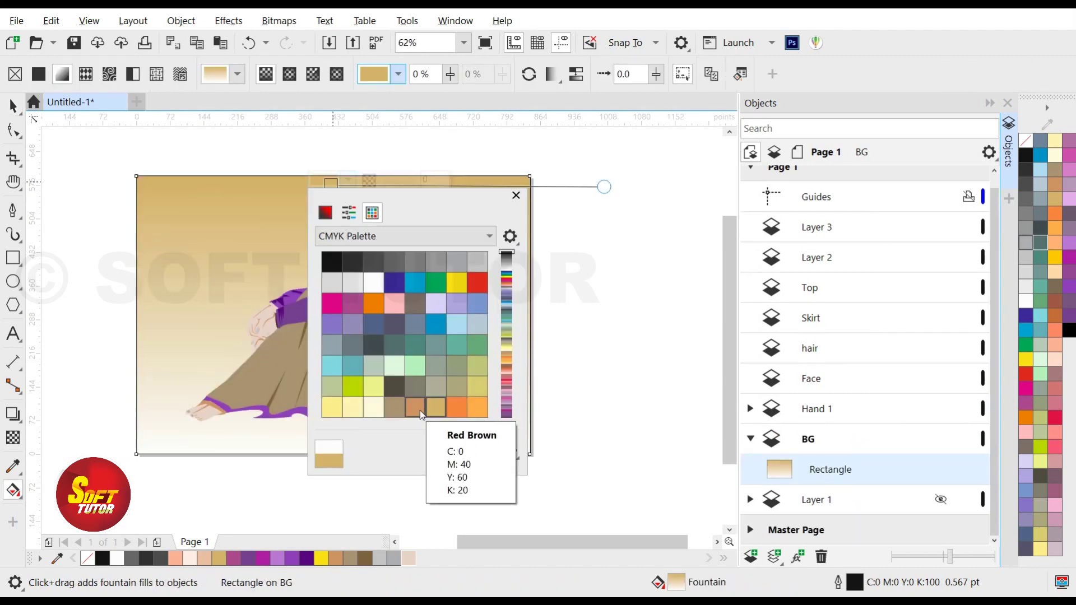
left_click(621, 339)
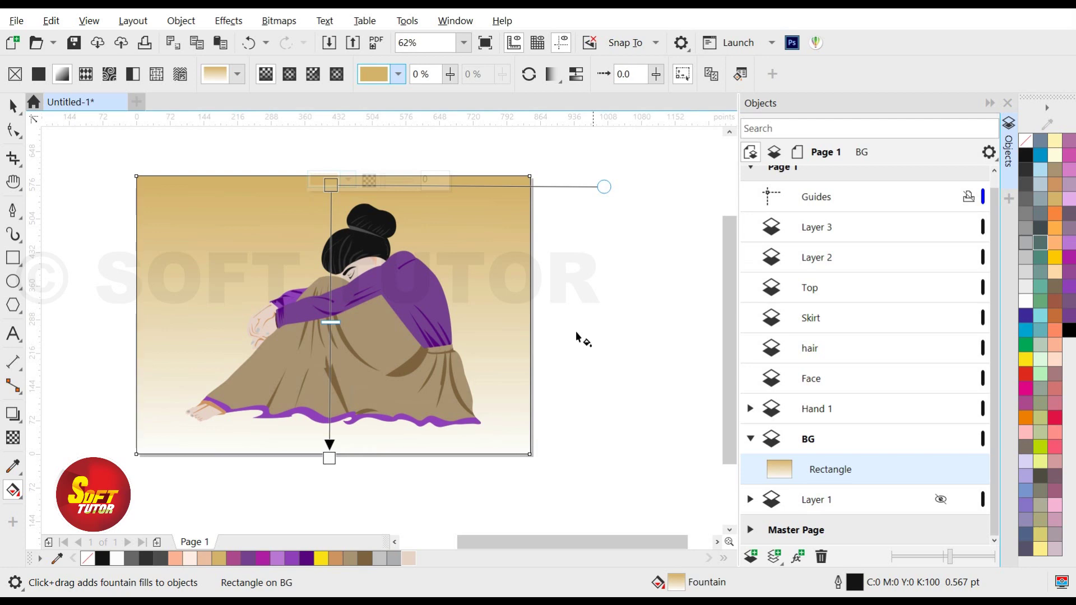
left_click(348, 180)
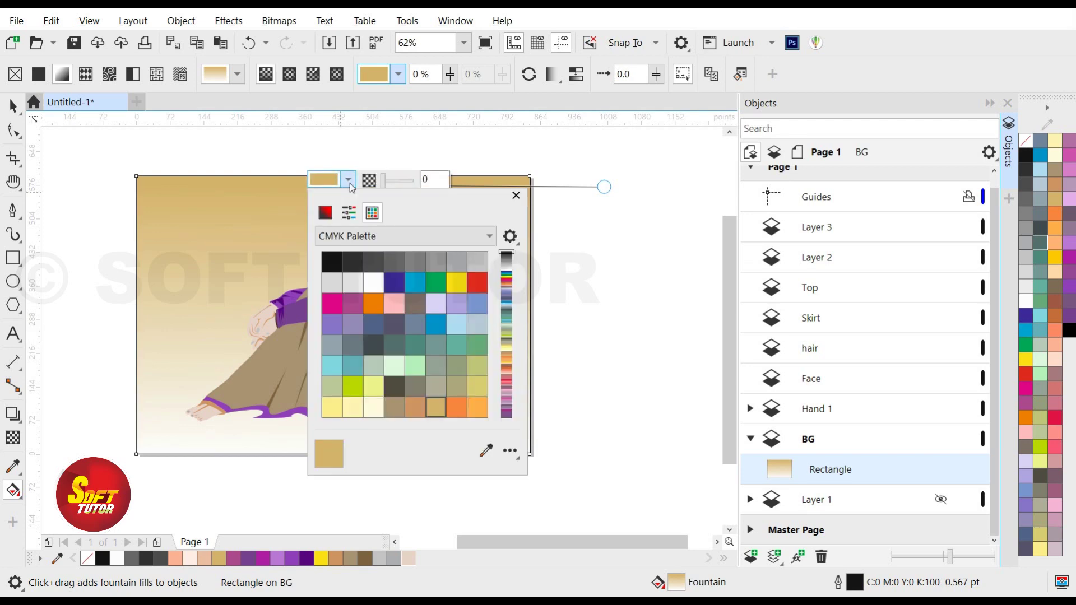
left_click(340, 361)
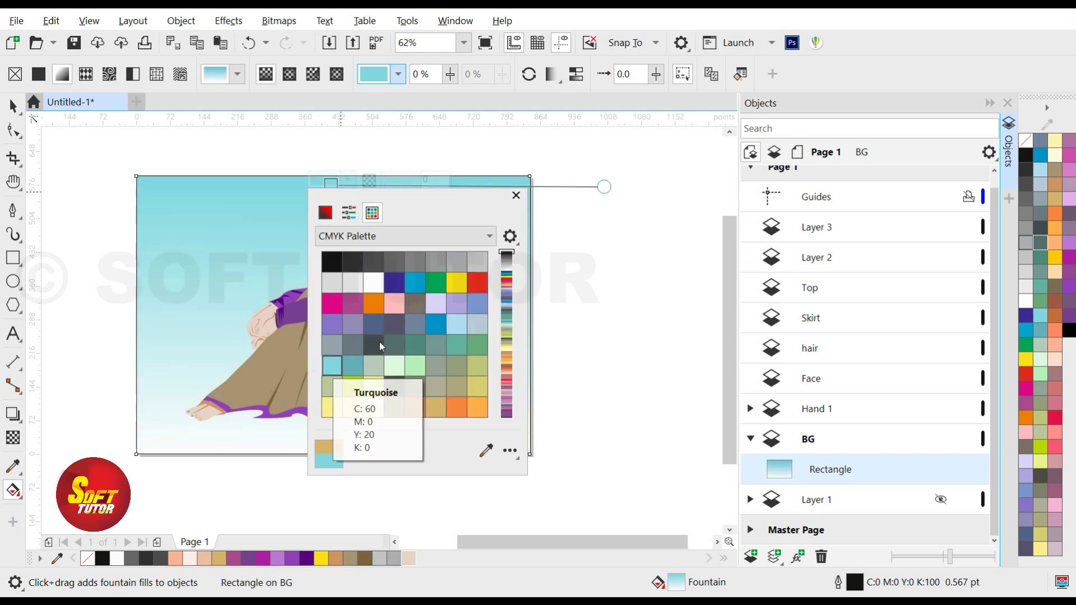
left_click(604, 290)
left_click(600, 292)
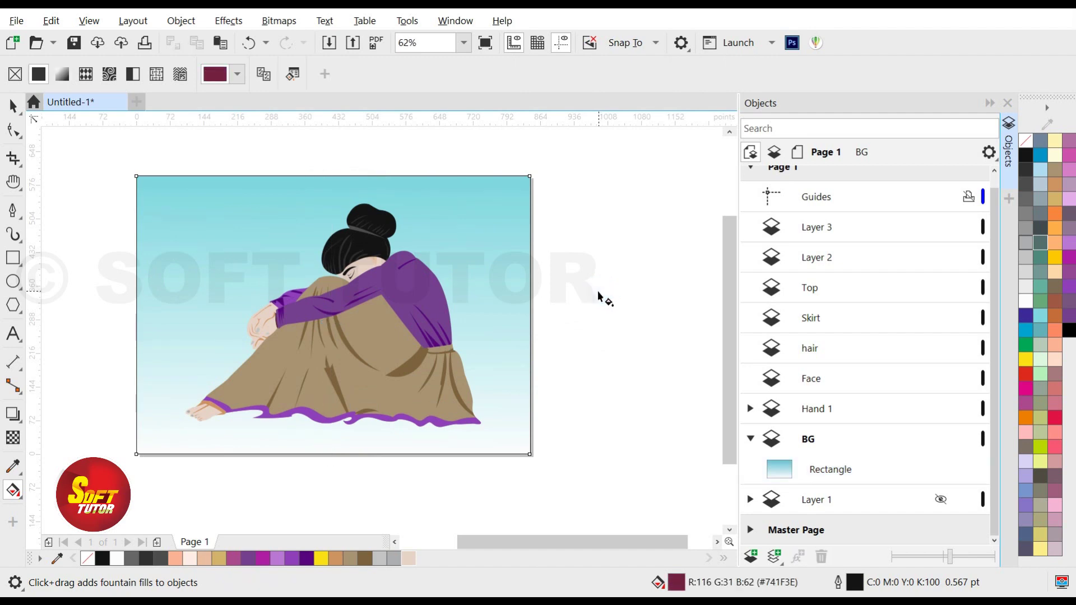
key("space")
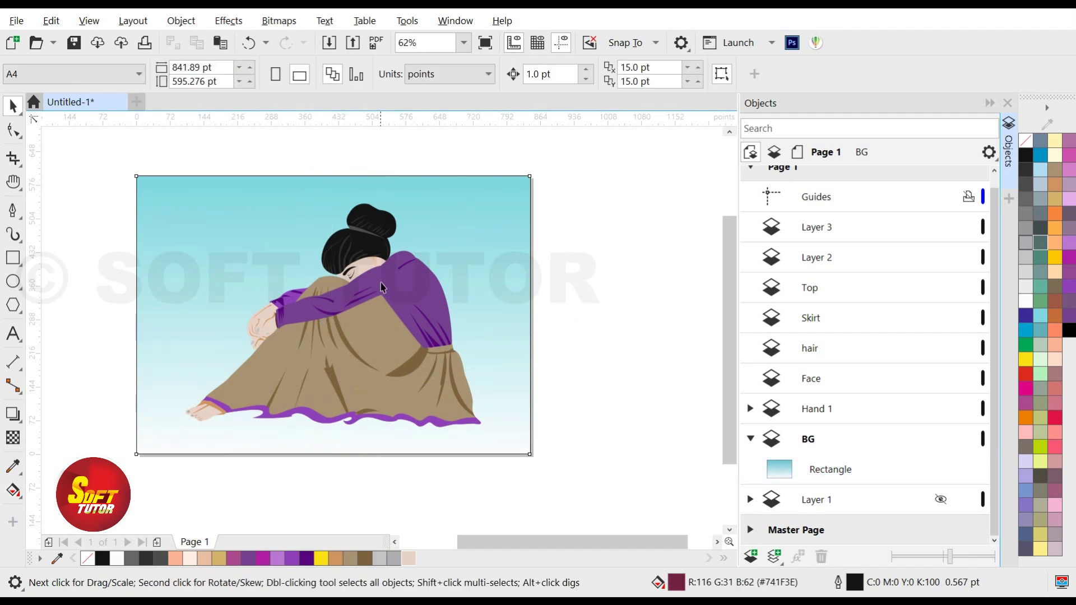
Trace the upper edge of a ground shadow from the foot along the skirt hem to its far end.
scroll(276, 398, "up", 2)
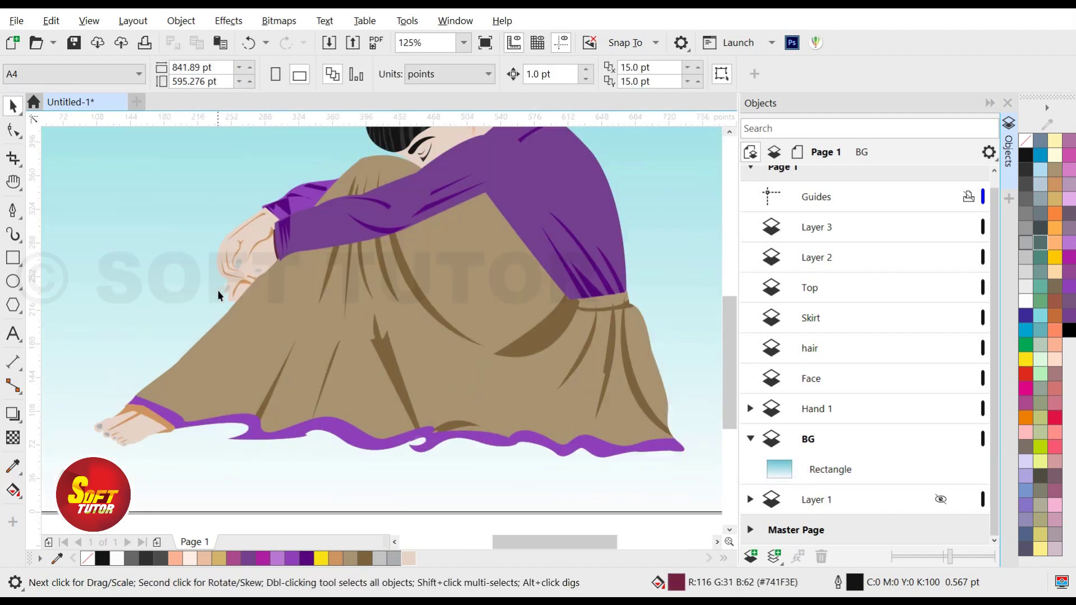
scroll(218, 290, "down", 2)
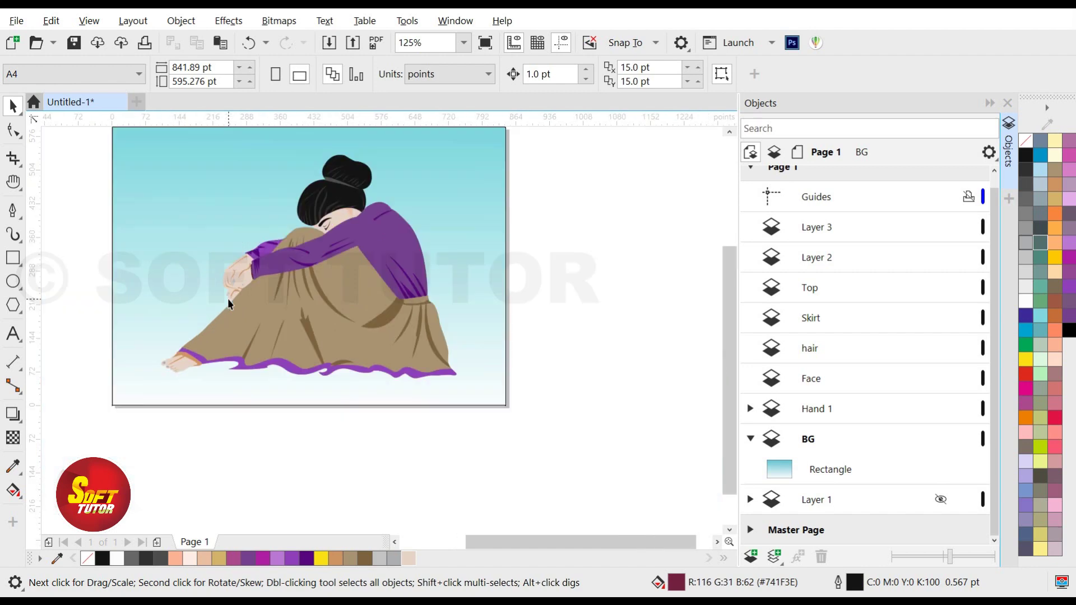
left_click(12, 213)
scroll(209, 395, "up", 2)
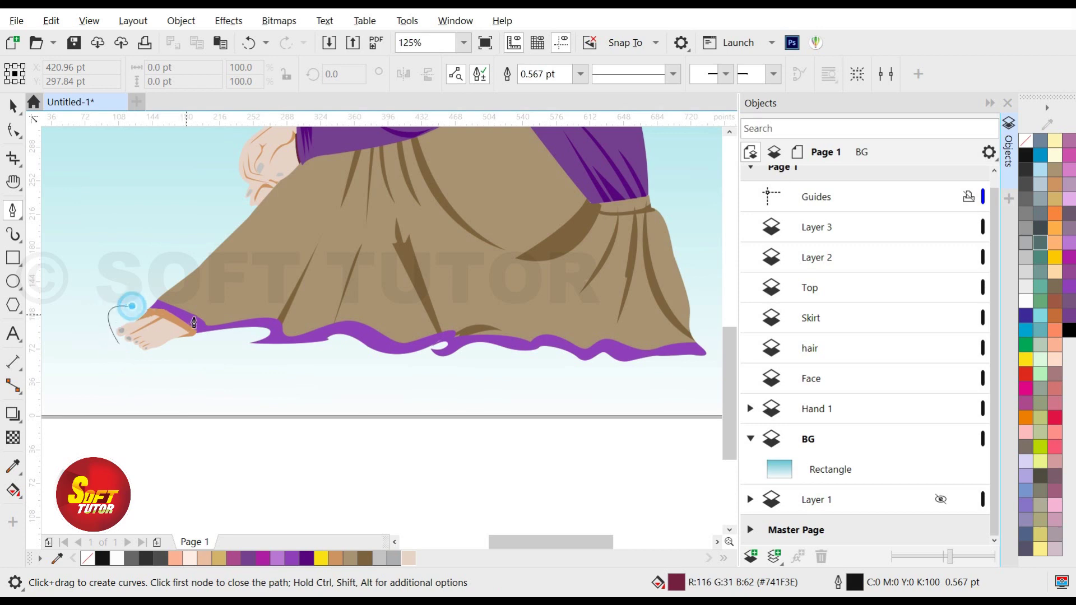
left_click(231, 324)
left_click(400, 348)
left_click(603, 351)
left_click(703, 339)
left_click(714, 353)
Close the shadow shape under the hem back to the toes, about 672 by 74 pt, and fill it black without an outline.
left_click_drag(711, 366, 632, 385)
left_click_drag(555, 371, 527, 368)
left_click_drag(395, 362, 292, 355)
left_click_drag(234, 362, 218, 364)
left_click_drag(198, 348, 188, 346)
left_click(118, 343)
key("space")
left_click(1026, 155)
right_click(1026, 140)
Apply a Gaussian Blur with a radius of 52.8 pixels to the black ground shadow.
left_click(229, 21)
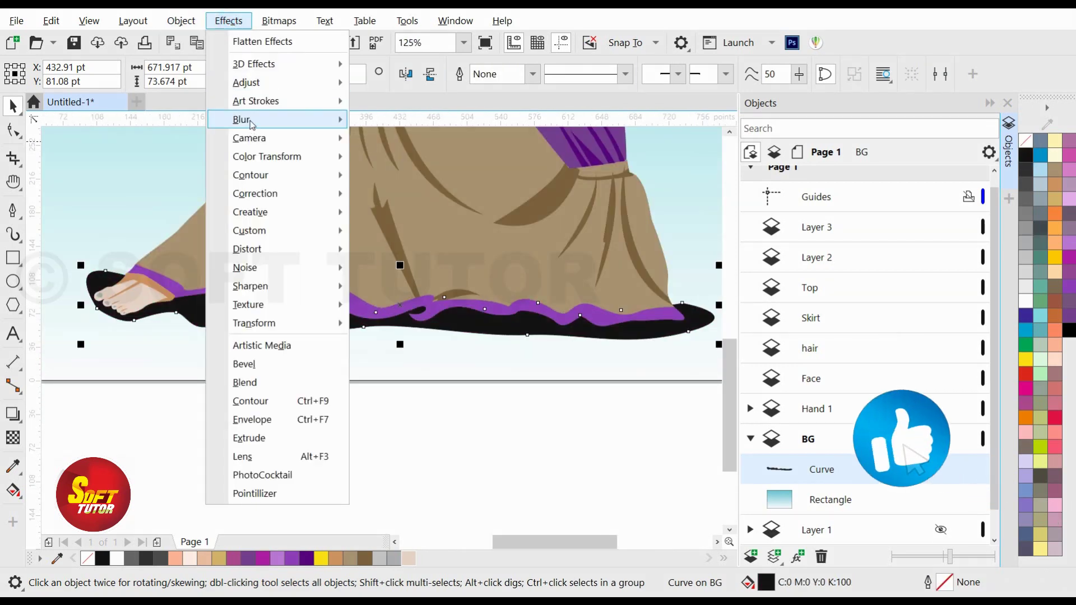
mouse_move(247, 119)
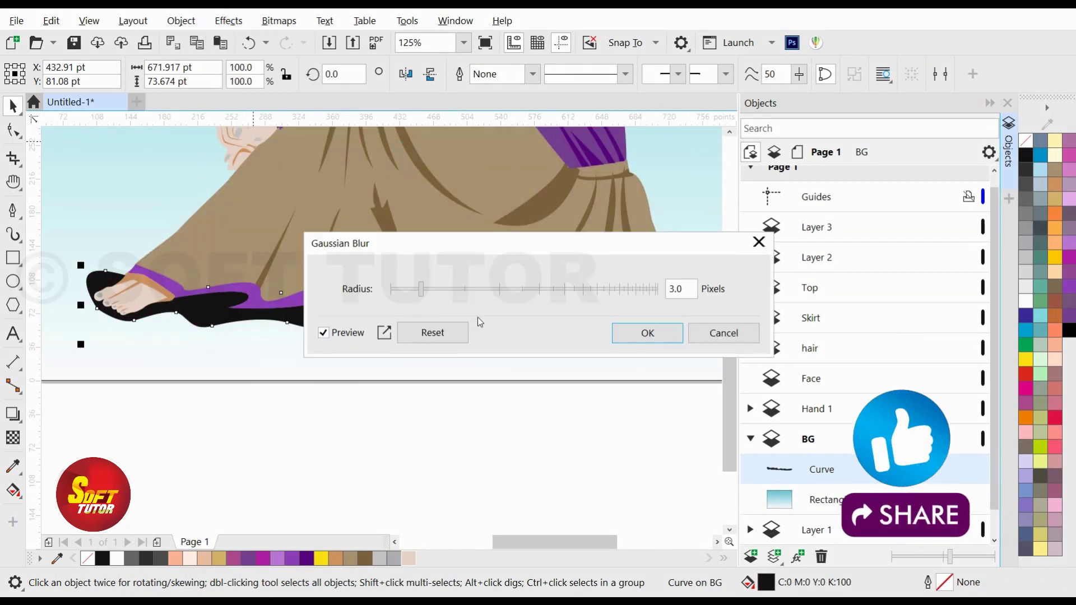
left_click(456, 291)
left_click(500, 290)
left_click(537, 289)
left_click(557, 288)
left_click_drag(566, 247, 602, 286)
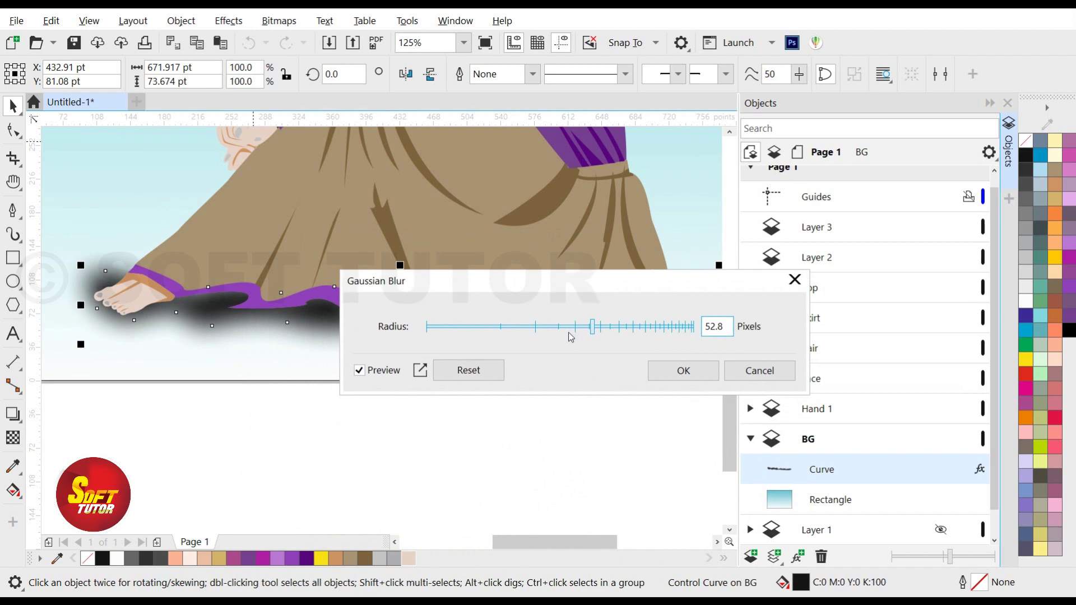
left_click(684, 371)
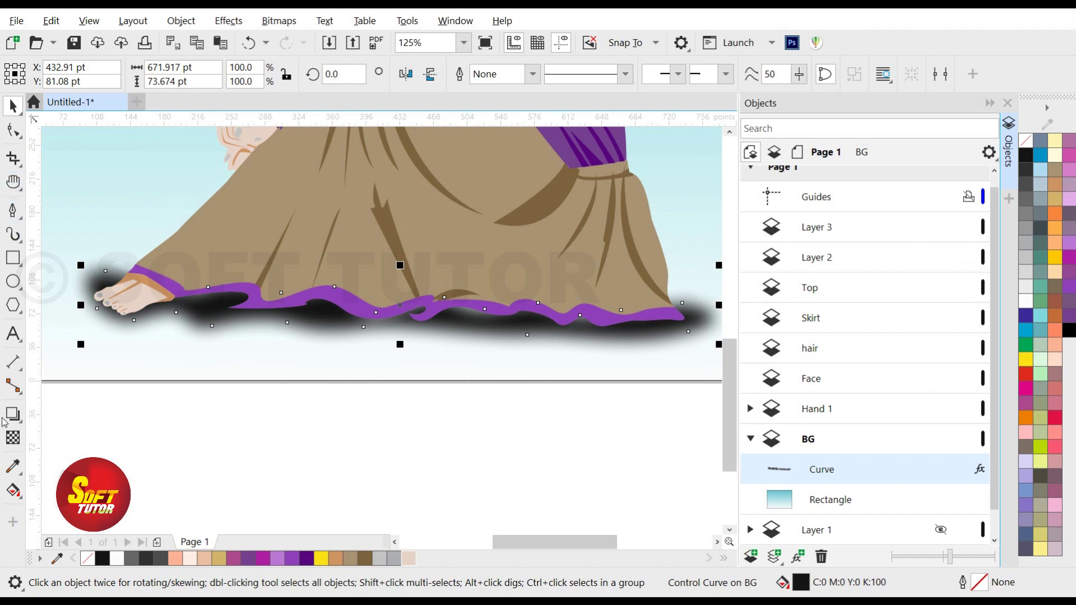
Apply a uniform transparency with the Multiply merge mode to the blurred ground shadow.
left_click(13, 437)
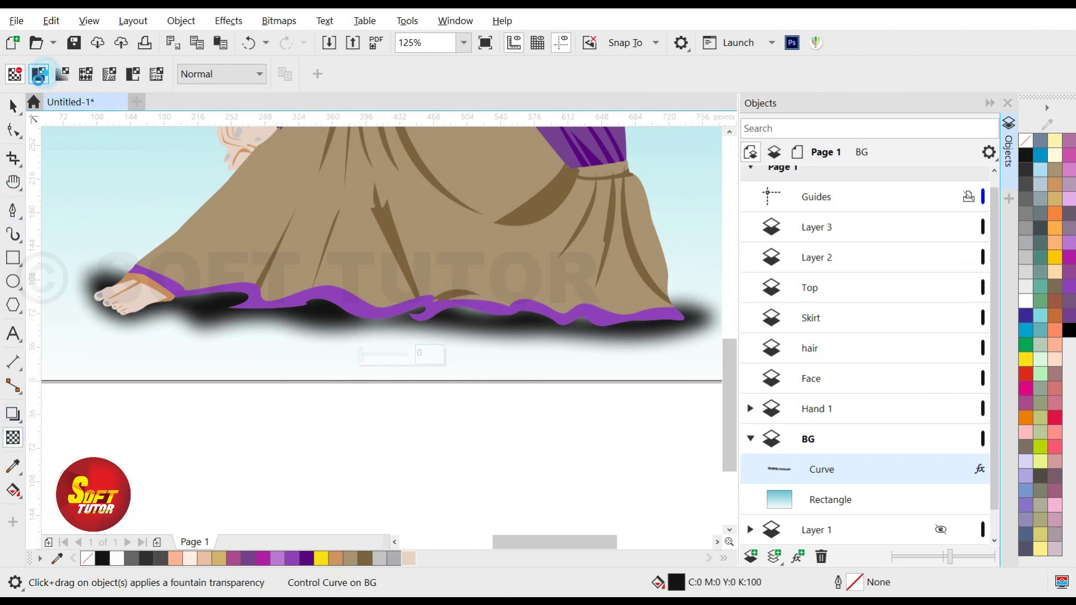
left_click(39, 74)
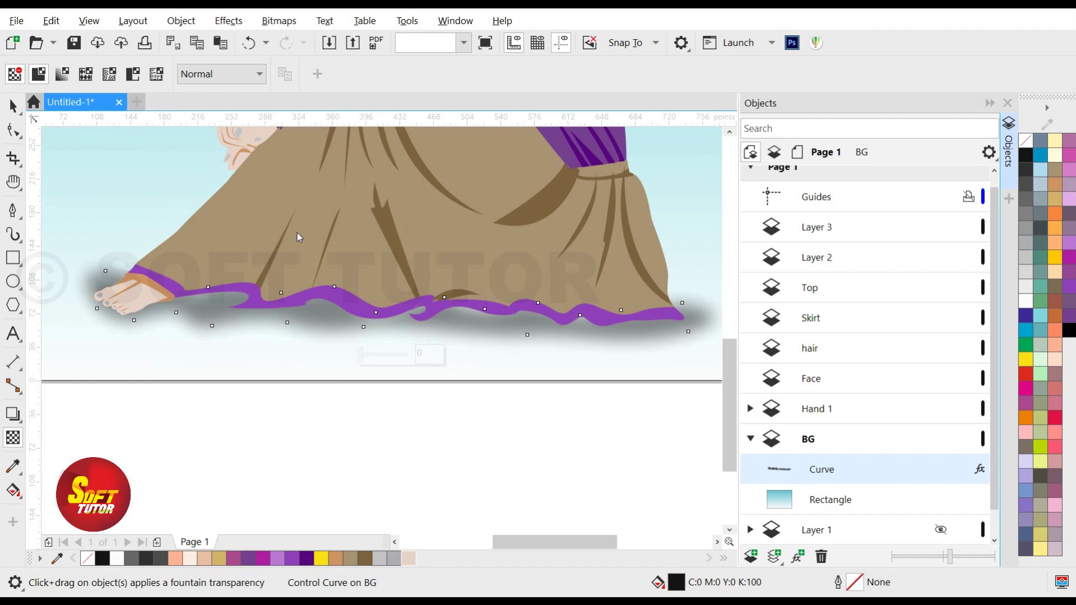
left_click(219, 74)
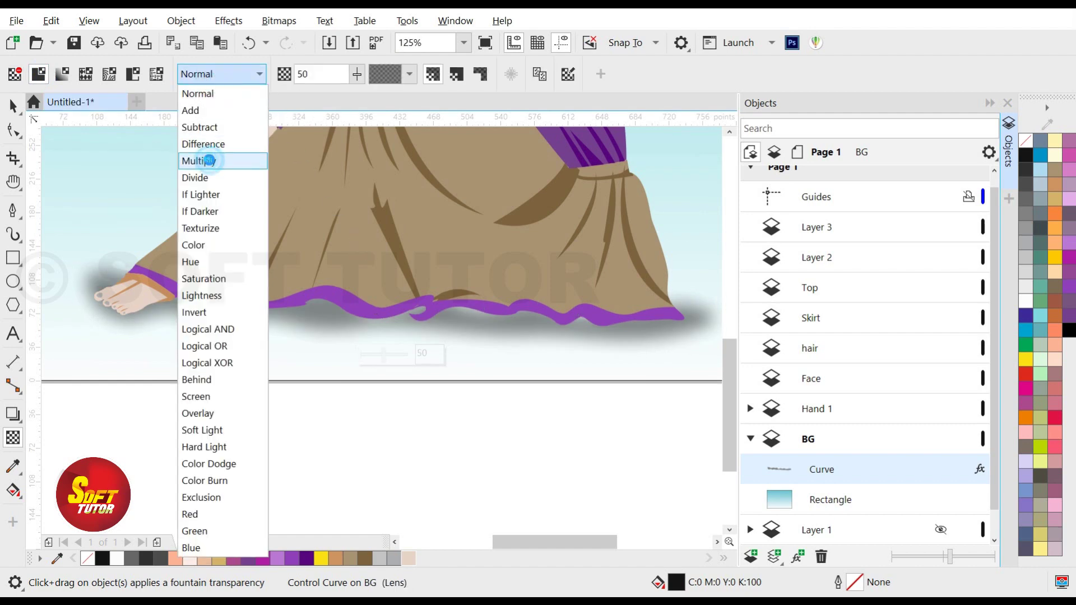
left_click(208, 161)
left_click(357, 75)
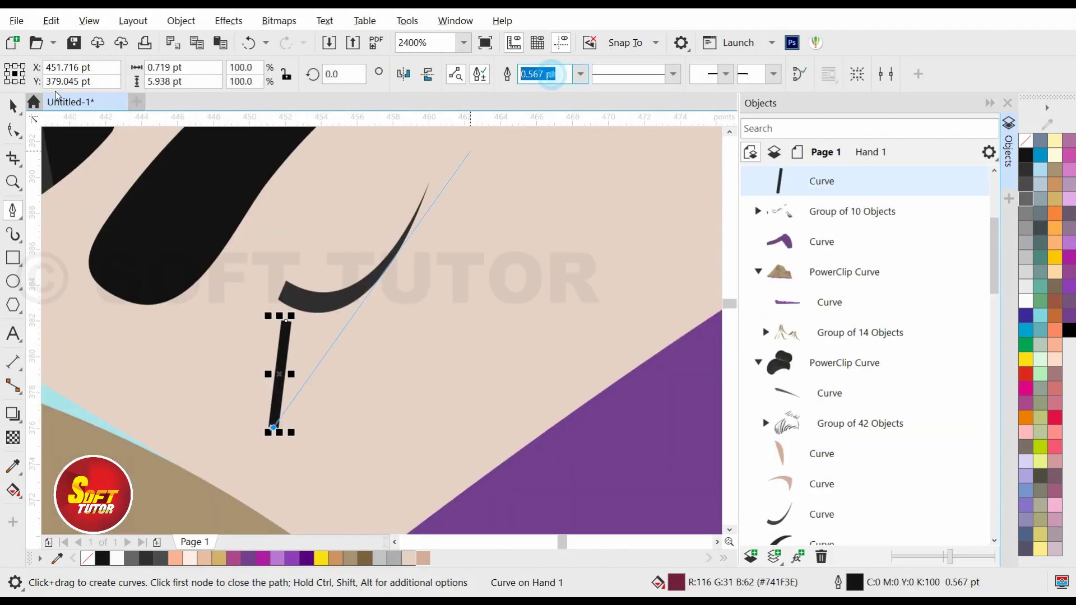
Set the eyelash line's outline width to 0.1 pt and close it as a thin tapered shape below the eyelid.
type("0.1")
key("Return")
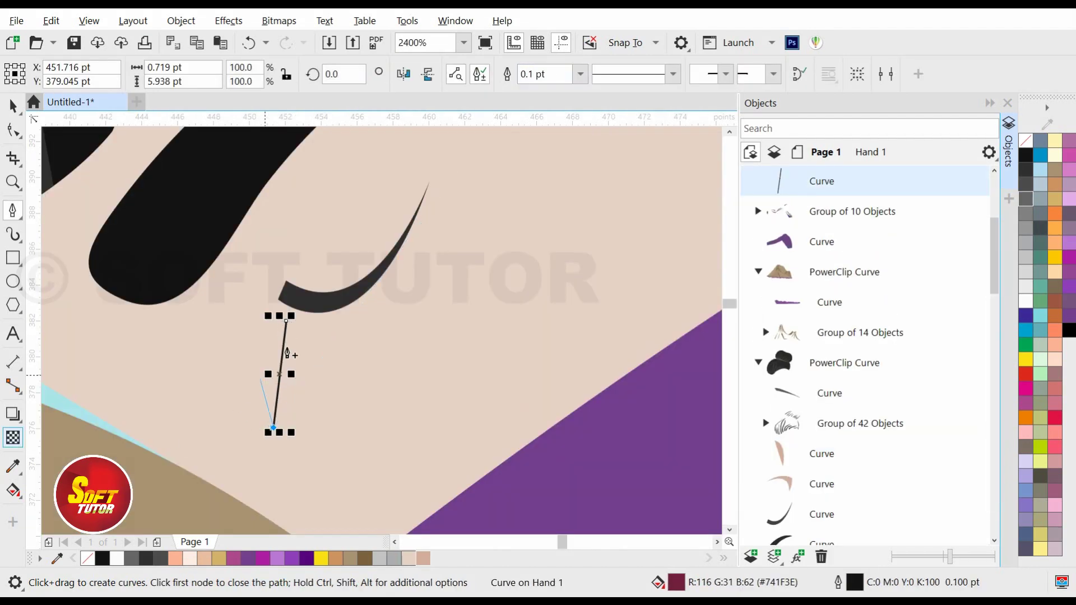
scroll(288, 326, "up", 2)
left_click(281, 304)
left_click(274, 305)
scroll(328, 313, "down", 1)
Remove the eyelash's outline and fill it with 70% black.
right_click(1026, 141)
left_click(1026, 198)
key("space")
scroll(291, 314, "up", 1)
scroll(210, 278, "down", 1)
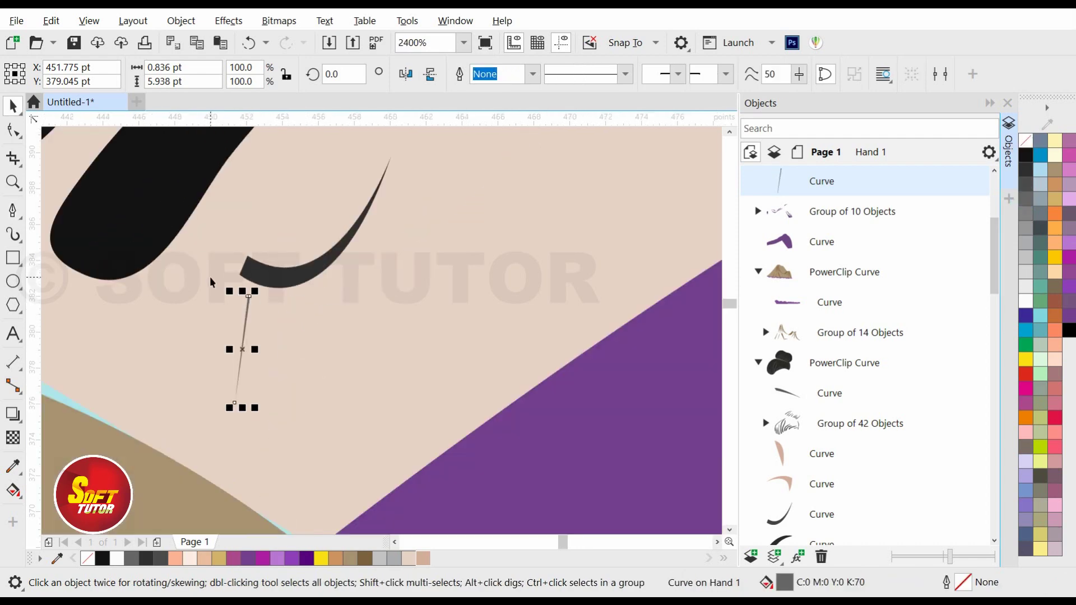
Duplicate the eyelash and rotate the copies progressively outward to make a fan of eight lashes below the eyelid.
key("ctrl+d")
scroll(402, 362, "down", 1)
scroll(441, 209, "up", 1)
left_click_drag(474, 221, 217, 495)
scroll(266, 354, "down", 1)
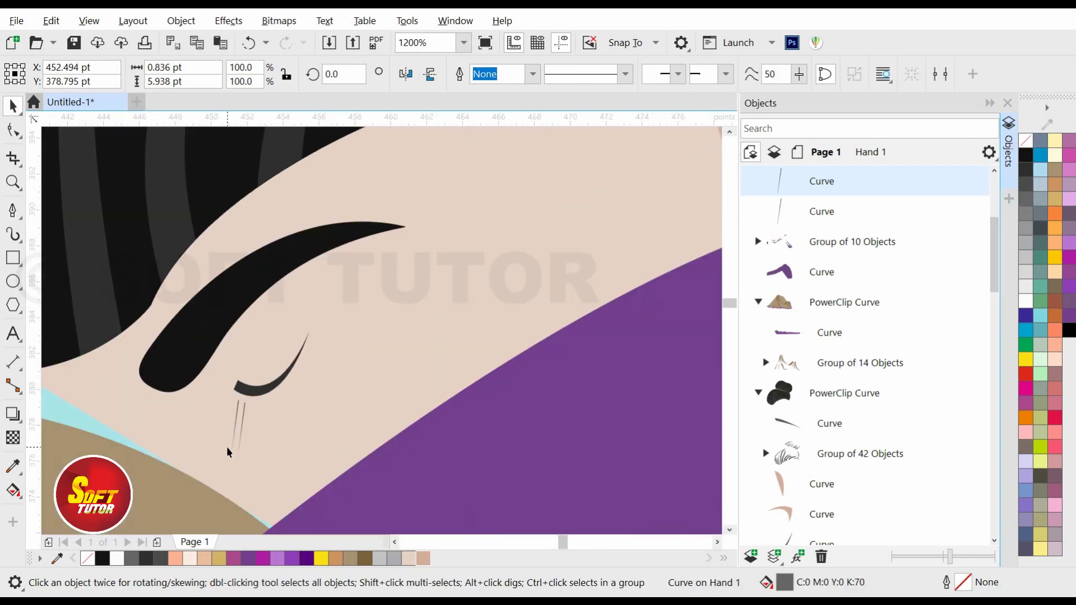
scroll(227, 447, "up", 2)
left_click(278, 311)
left_click_drag(285, 288, 296, 318)
key("ctrl+d")
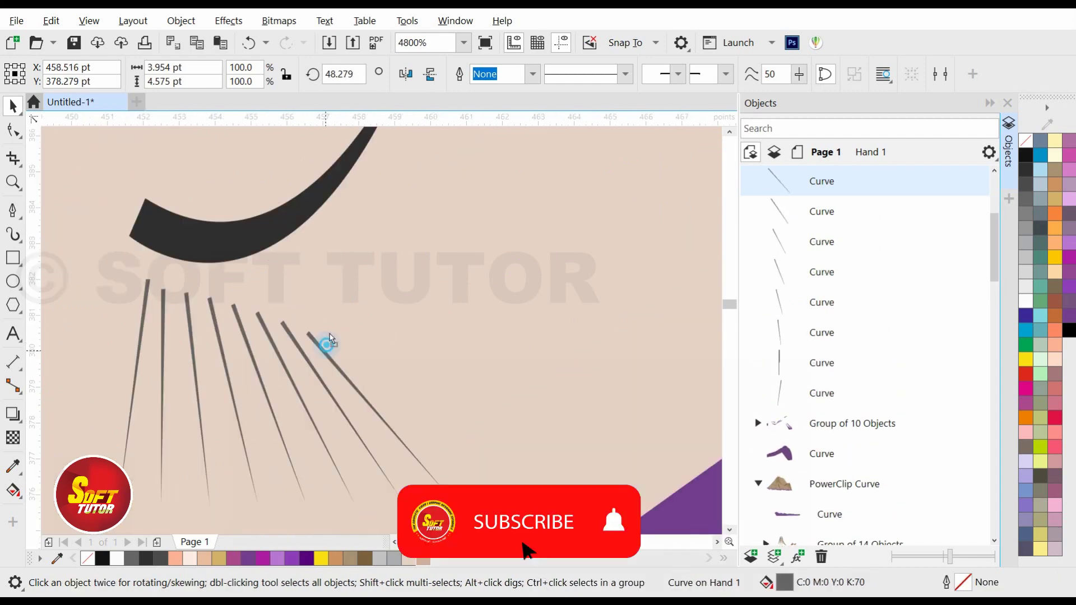
Move individual lashes closer together so their roots follow the eyelid's curve.
mouse_move(327, 344)
left_mouse_down()
mouse_move(298, 344)
mouse_move(269, 306)
left_mouse_up()
left_click_drag(238, 314, 238, 307)
left_click_drag(336, 304, 329, 289)
left_click_drag(297, 304, 264, 299)
scroll(251, 306, "down", 1)
Group the eight lashes, duplicate the group, and rotate and move the copy along the outer part of the eyelid.
left_click_drag(374, 270, 135, 453)
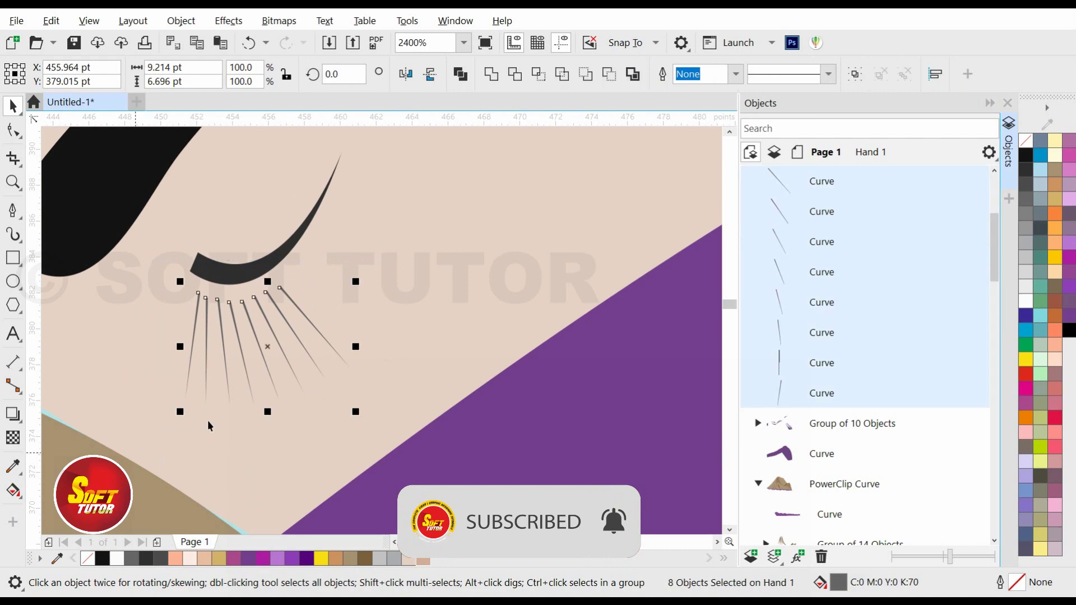
key("ctrl+g")
scroll(377, 344, "down", 1)
key("ctrl+d")
left_click_drag(440, 209, 357, 334)
left_click(365, 324)
left_click_drag(423, 301, 408, 269)
scroll(341, 300, "up", 2)
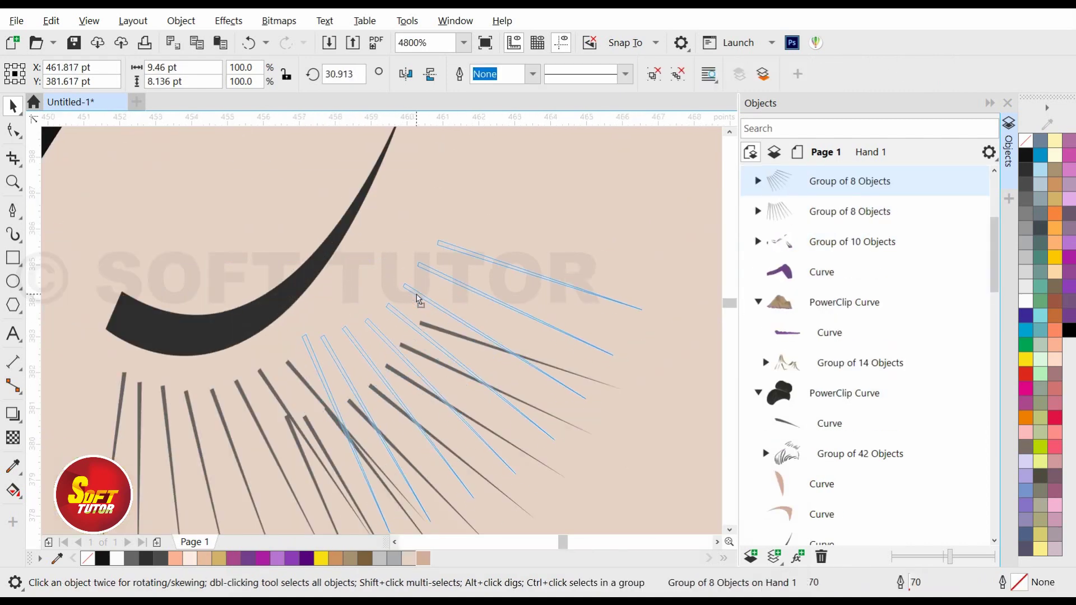